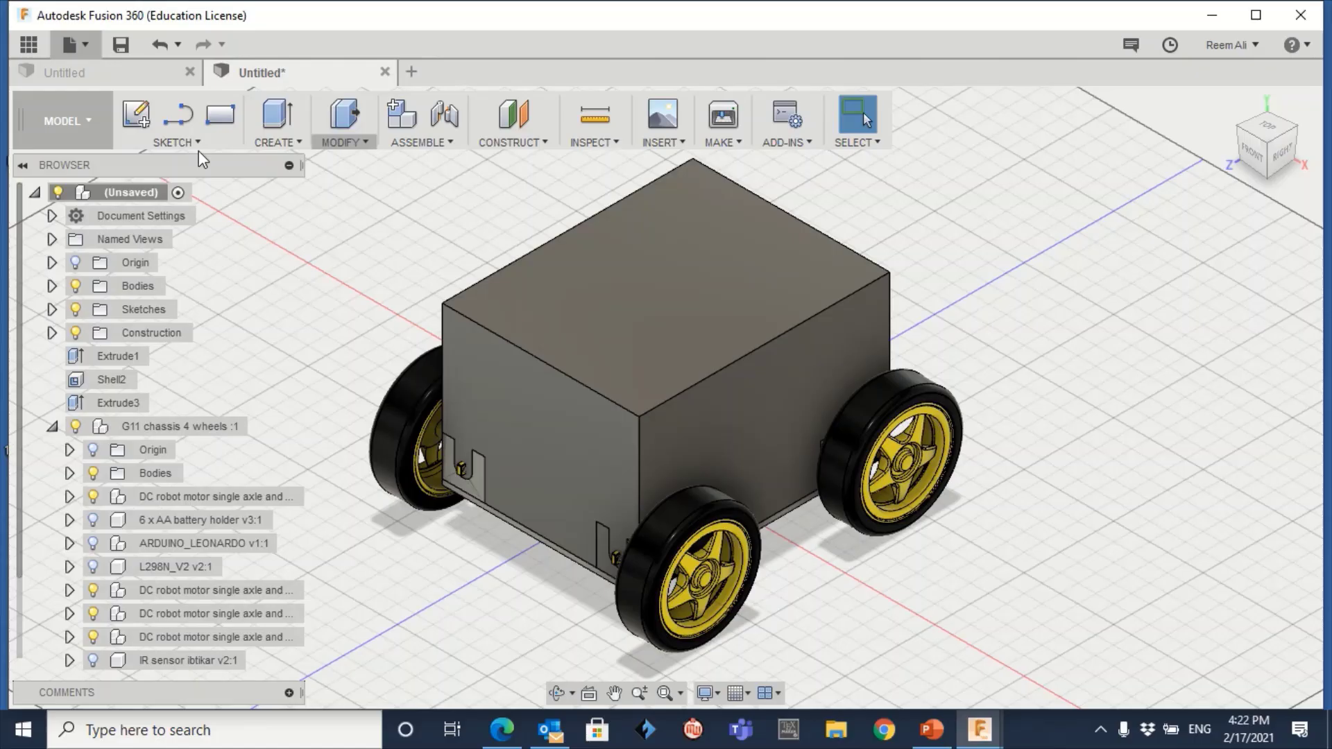
Start a fillet and select the box's four vertical edges, including the hidden back one
left_click(341, 144)
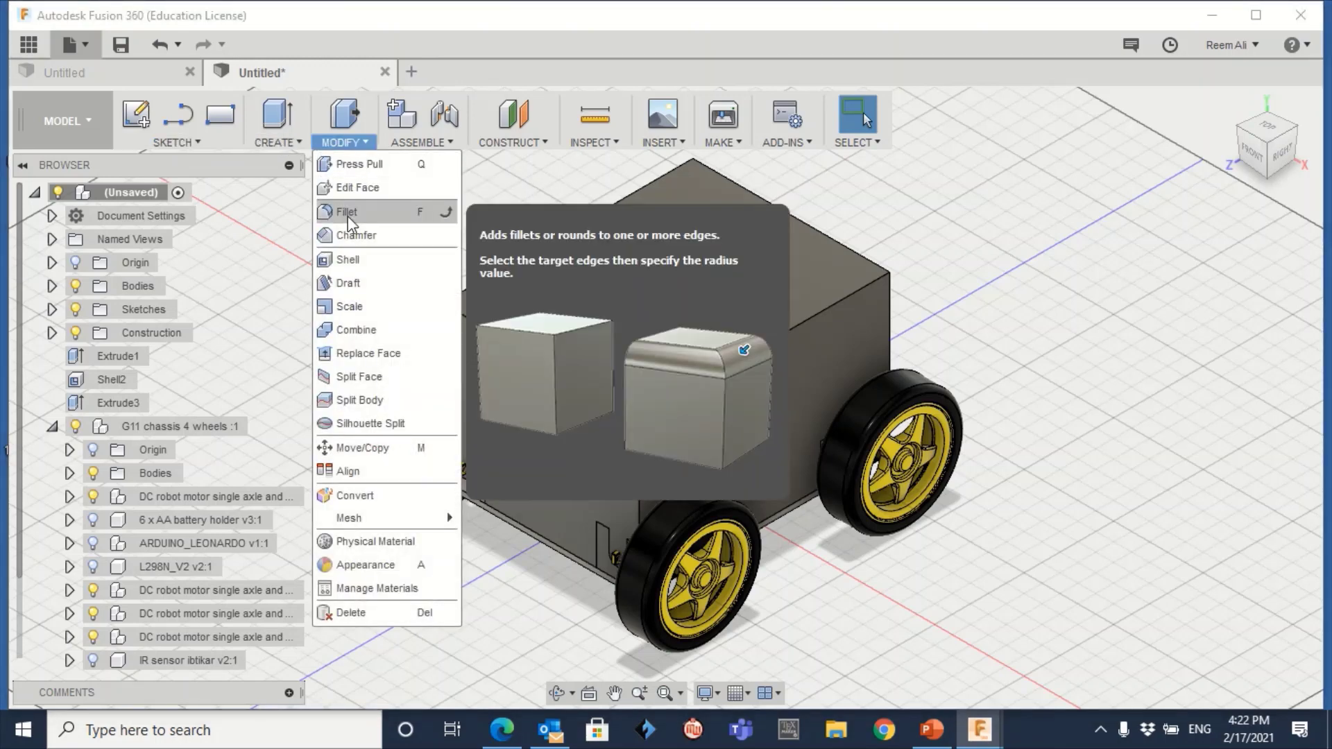
left_click(348, 213)
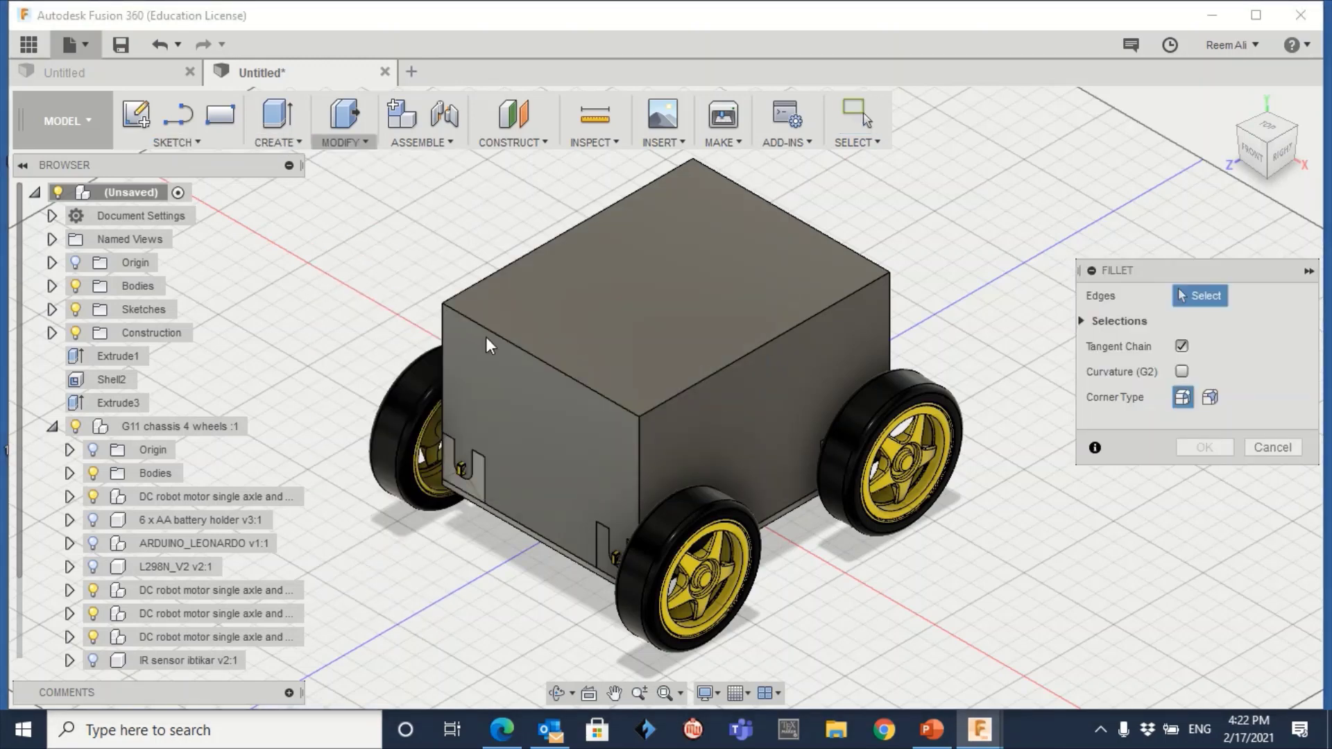
left_click(637, 469)
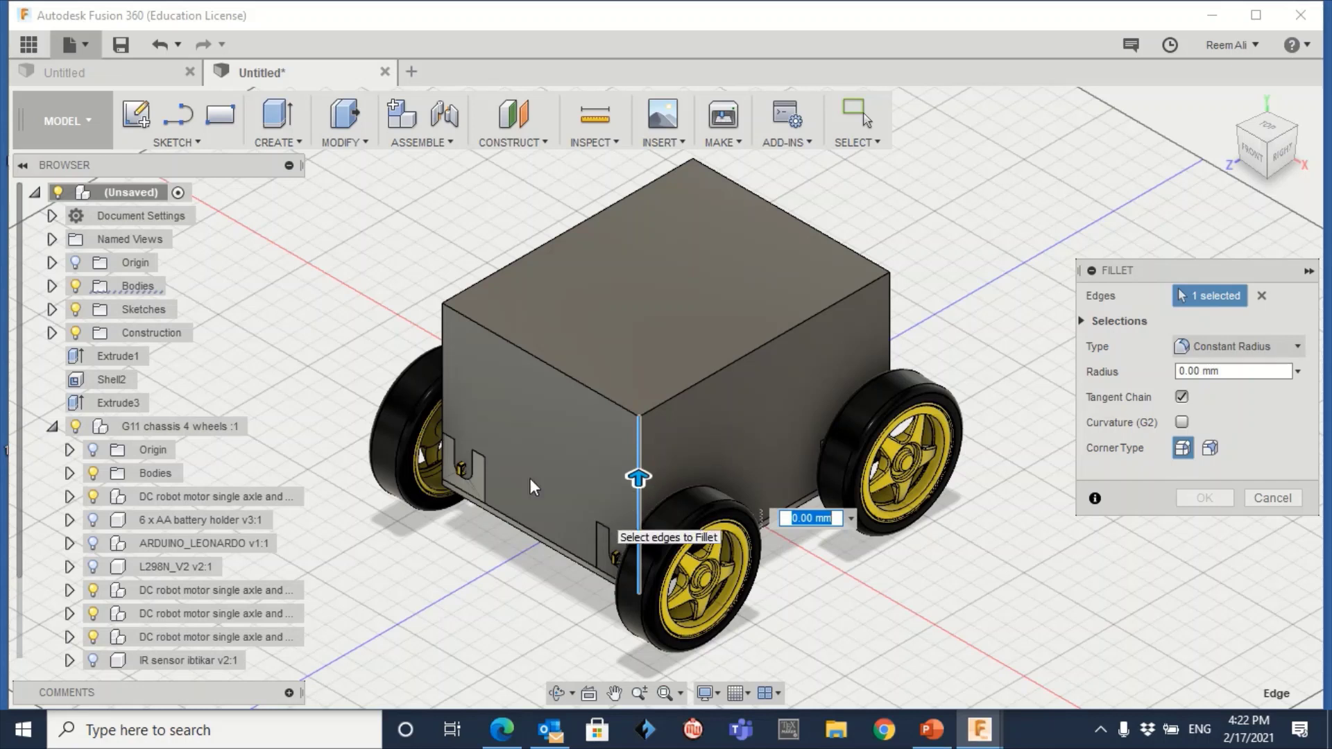
left_click(442, 377)
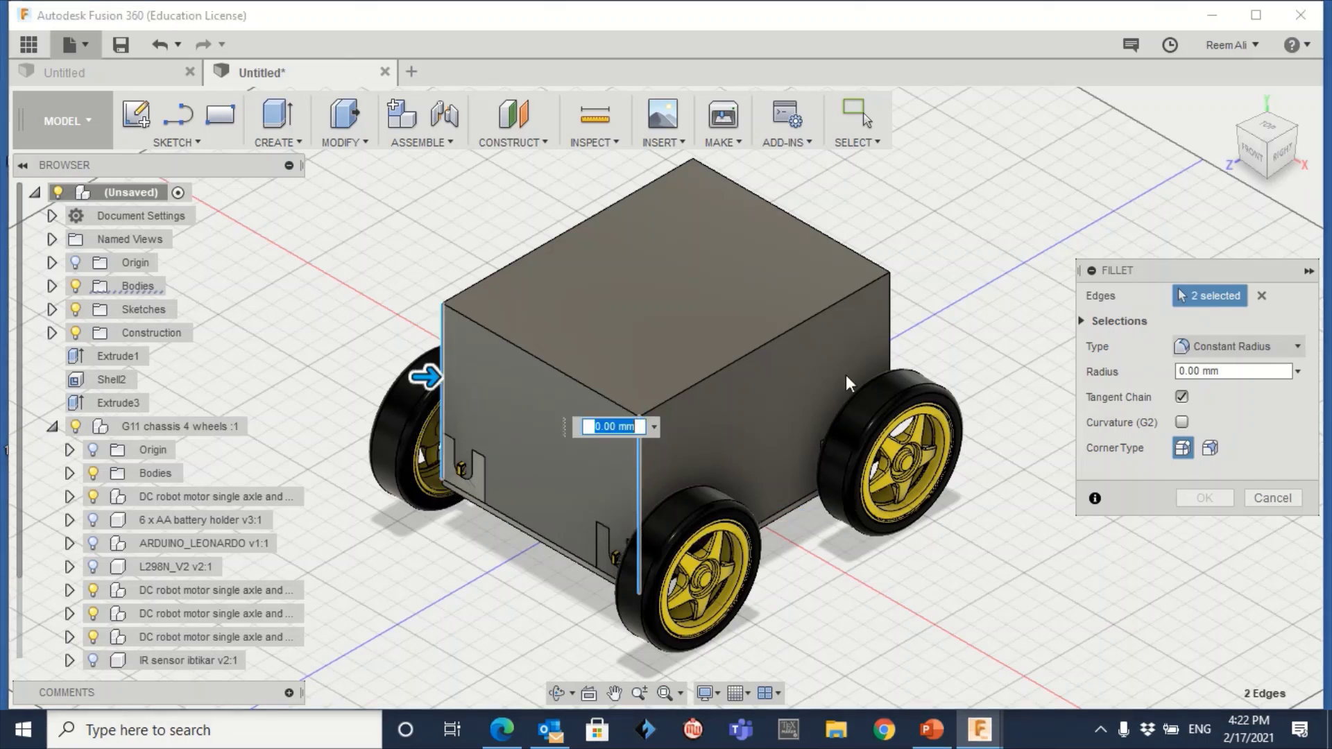
left_click(893, 338)
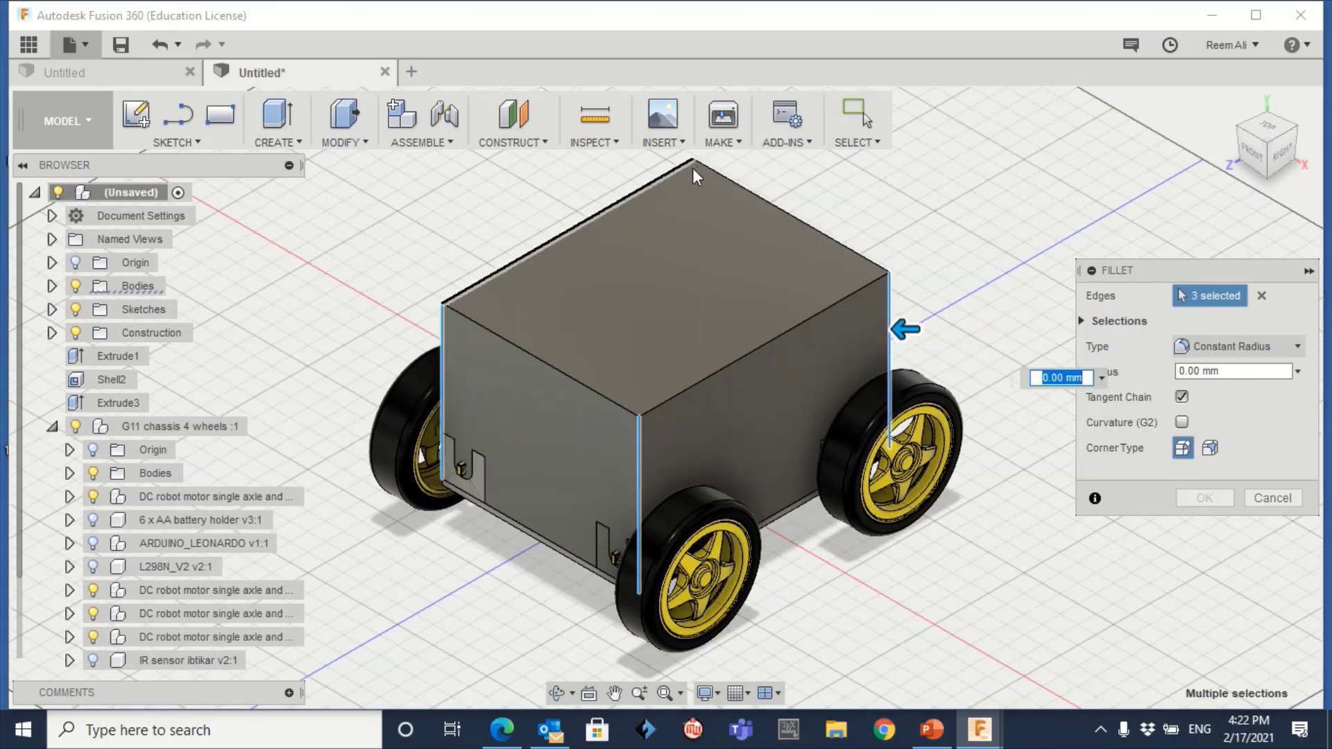
left_click(691, 189)
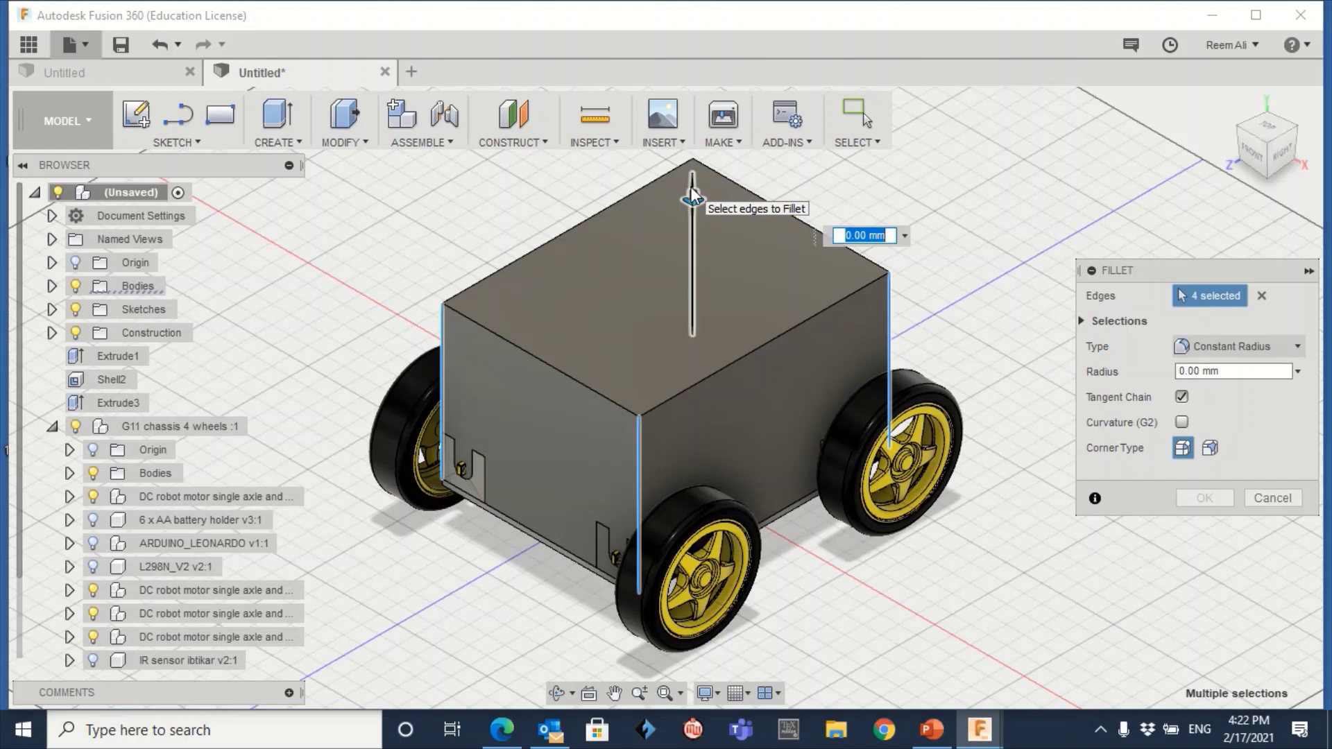
left_click(1273, 124)
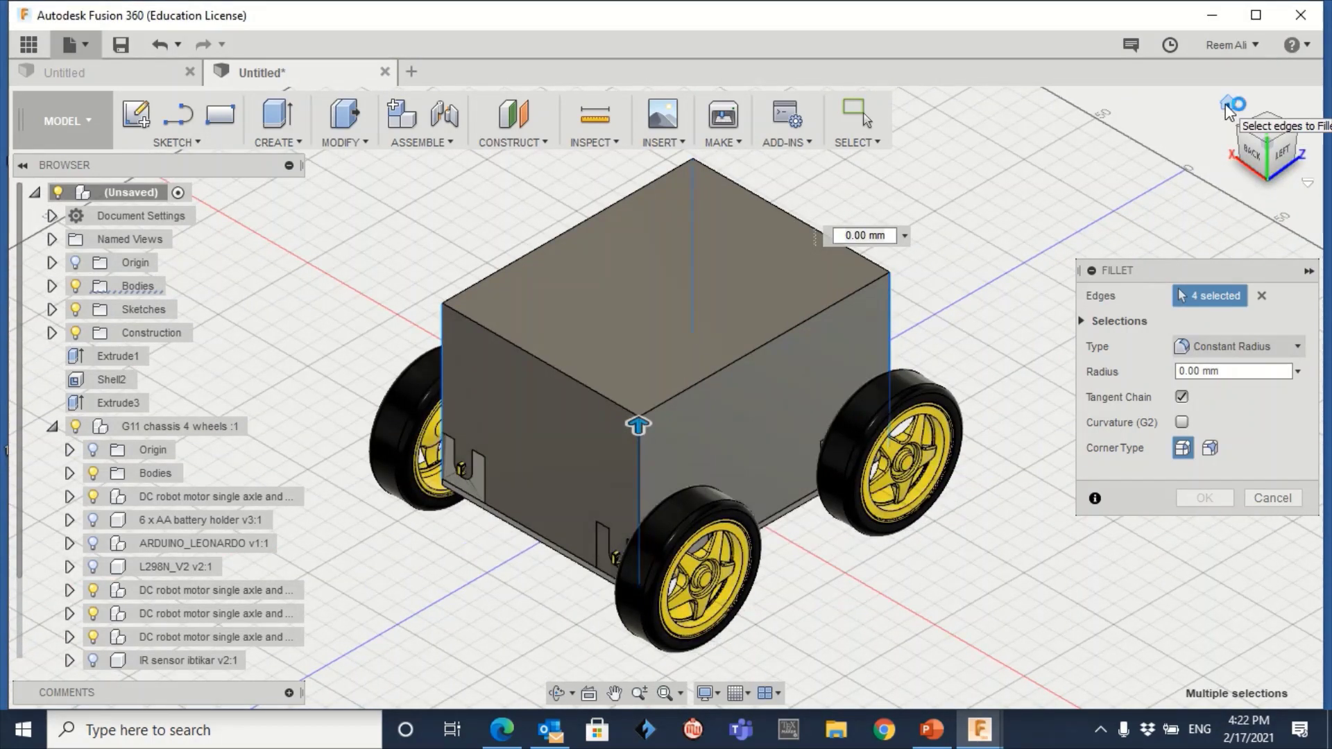
left_click(1246, 120)
Add the four top edges to the fillet and apply a 5 mm radius
left_click(714, 373)
left_click(574, 379)
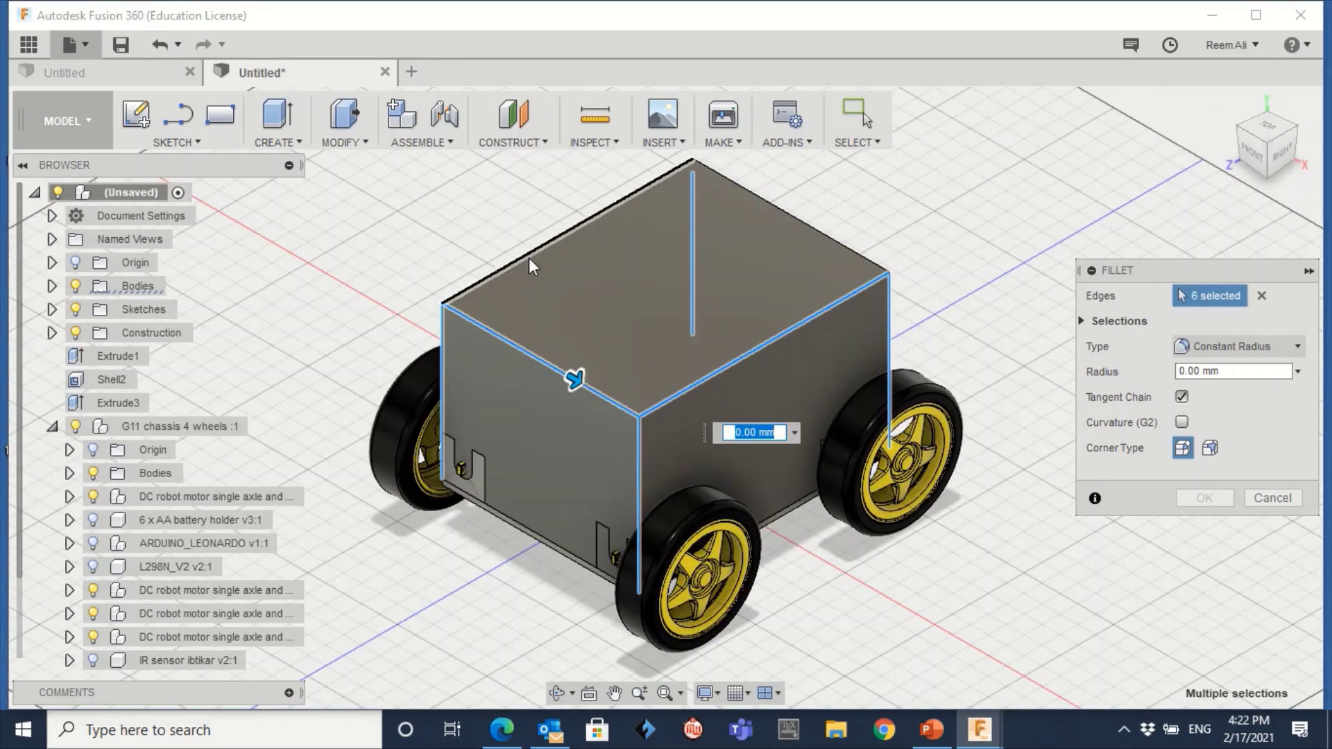
left_click(529, 256)
left_click(813, 229)
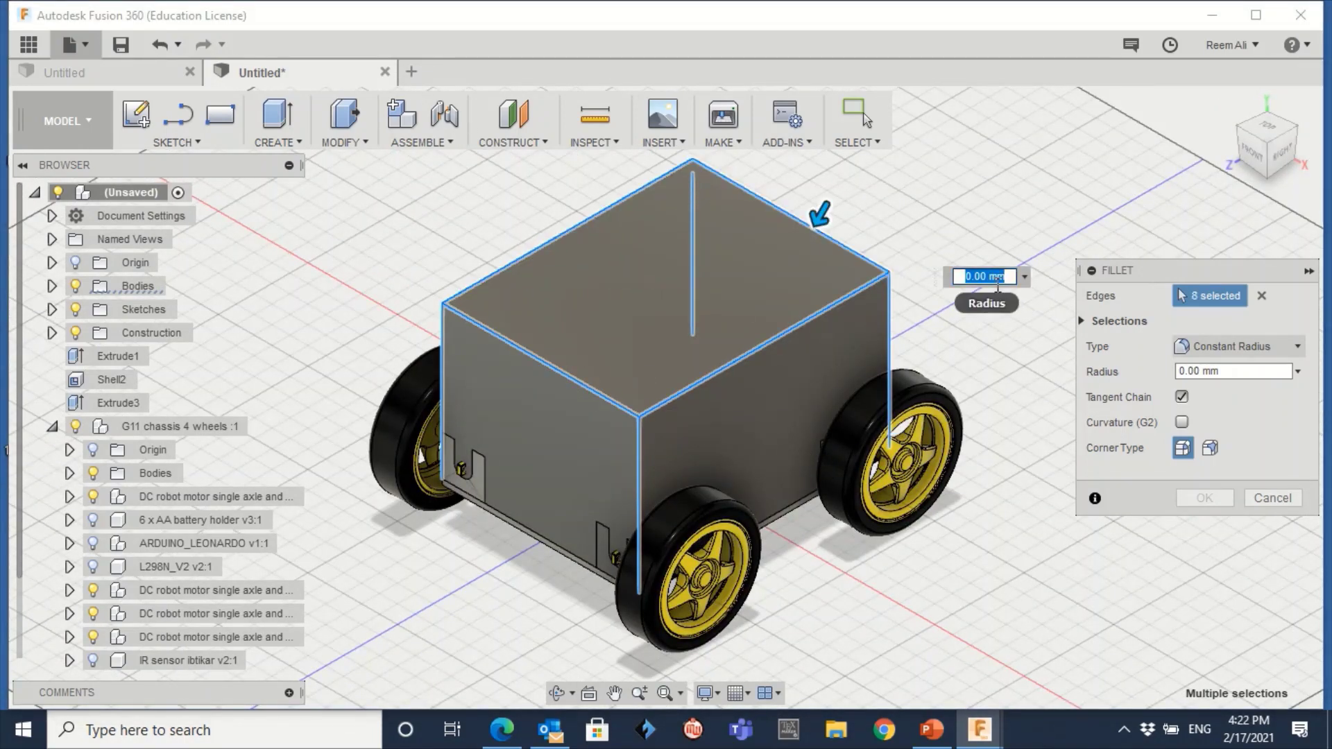
type("5")
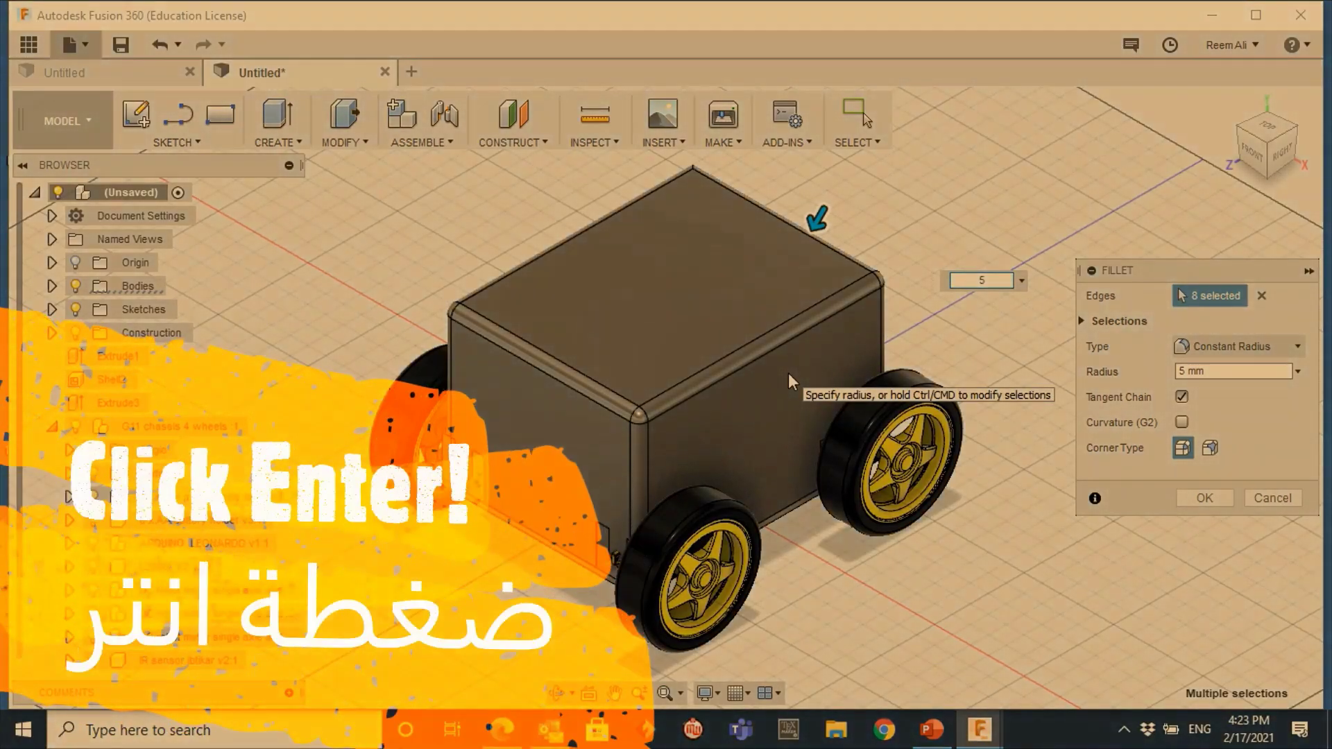
key("Return")
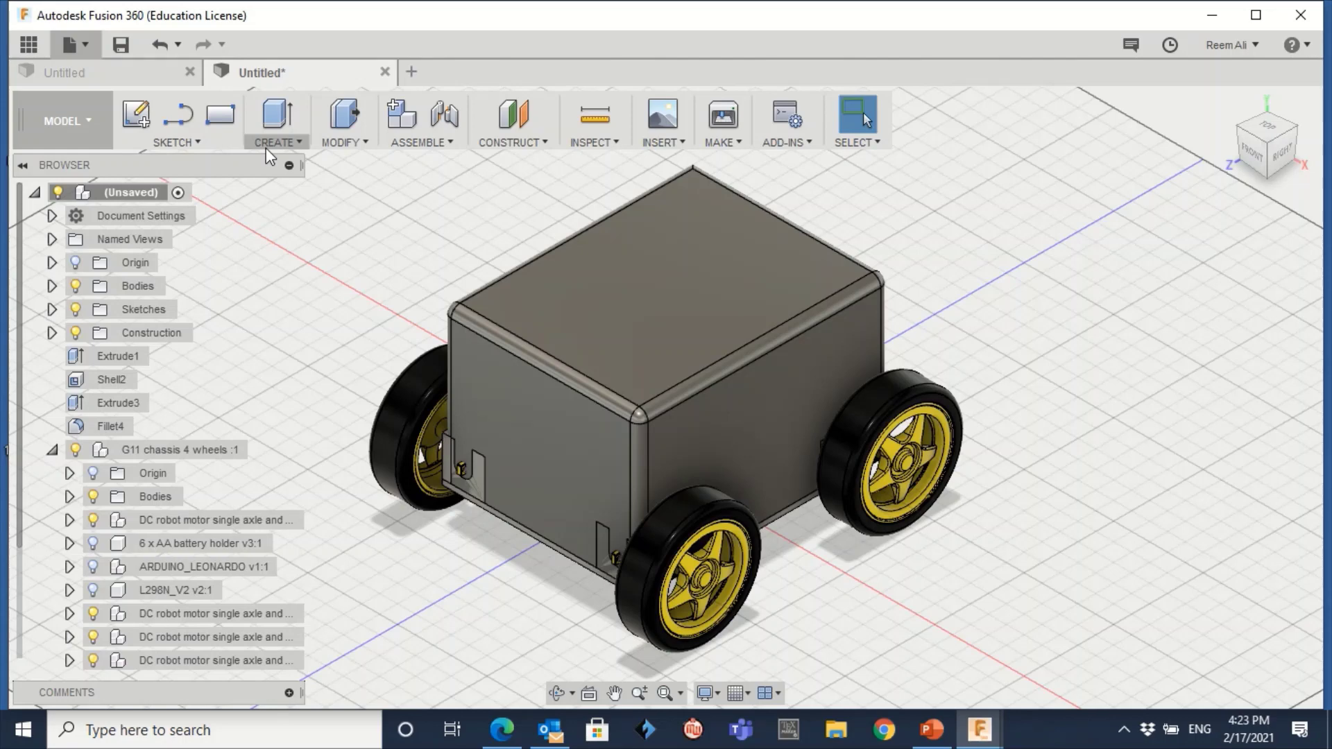
Select the car body's top face as the surface to sketch on
left_click(179, 142)
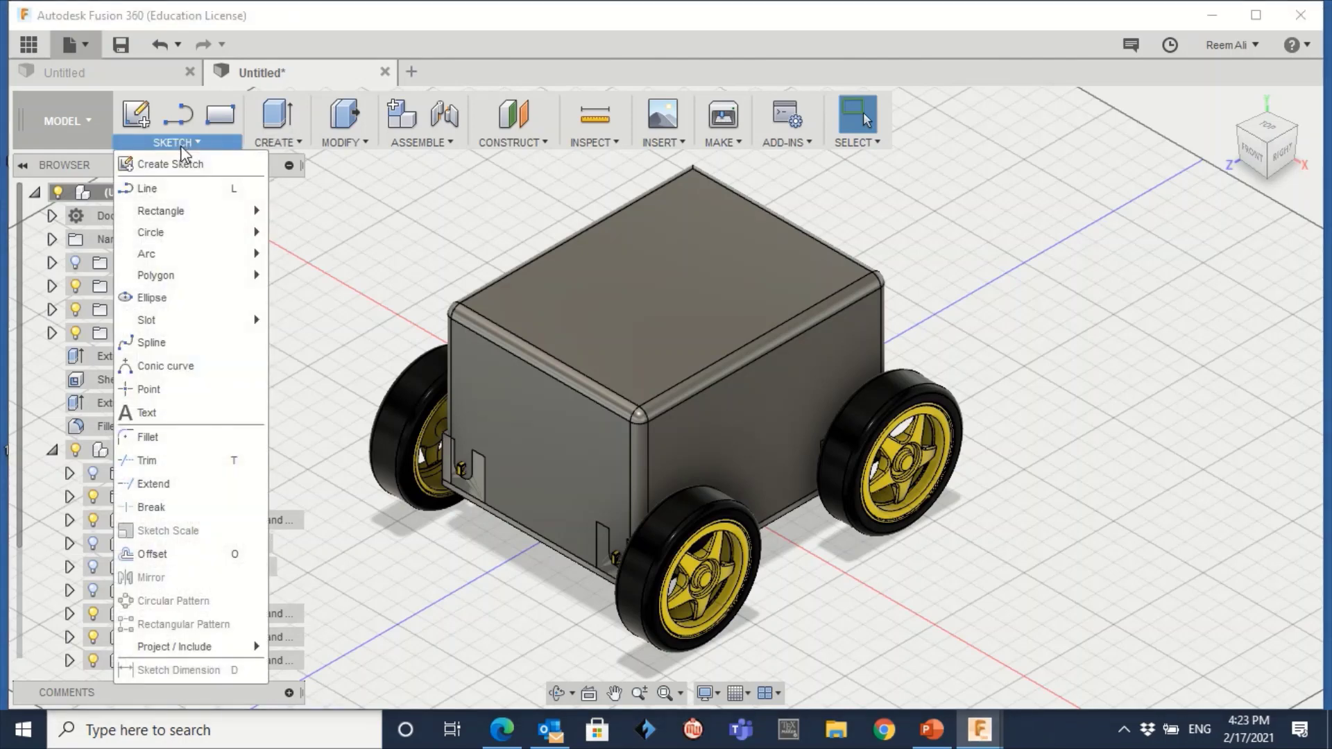
left_click(595, 142)
left_click(690, 289)
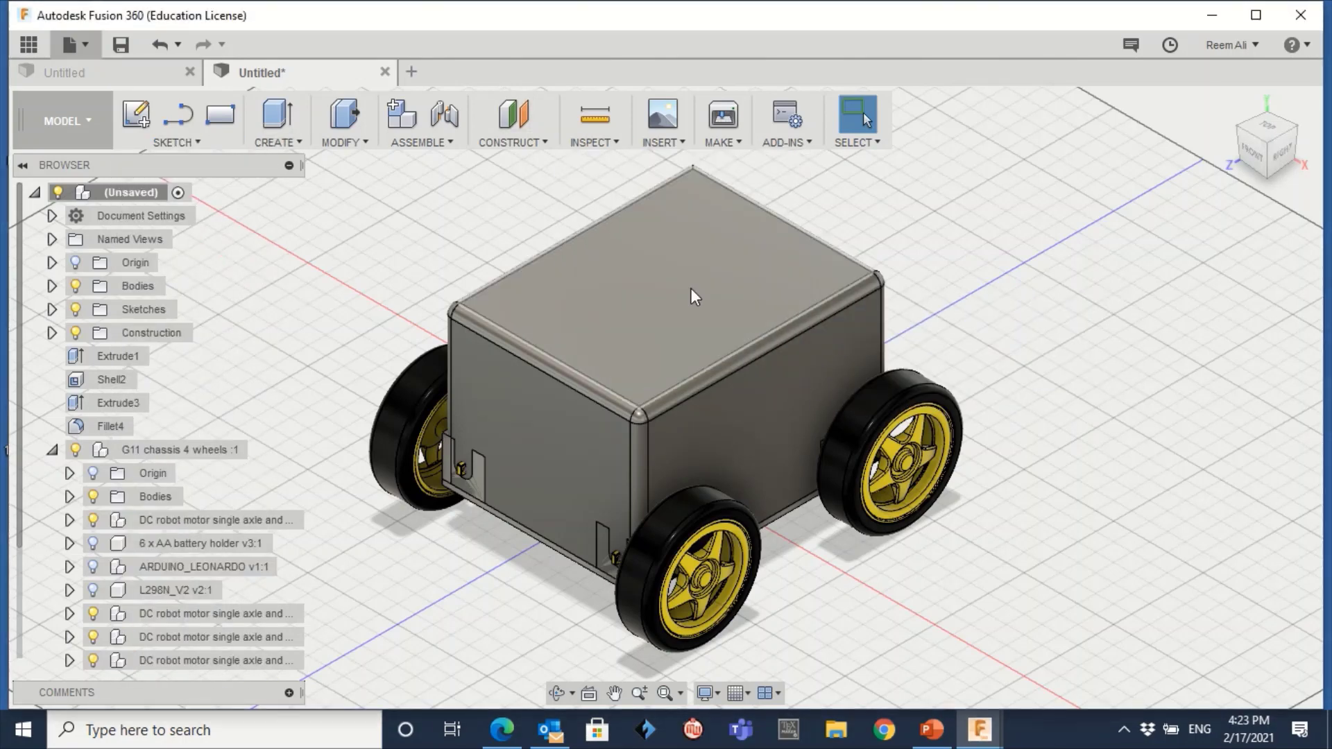
left_click(689, 289)
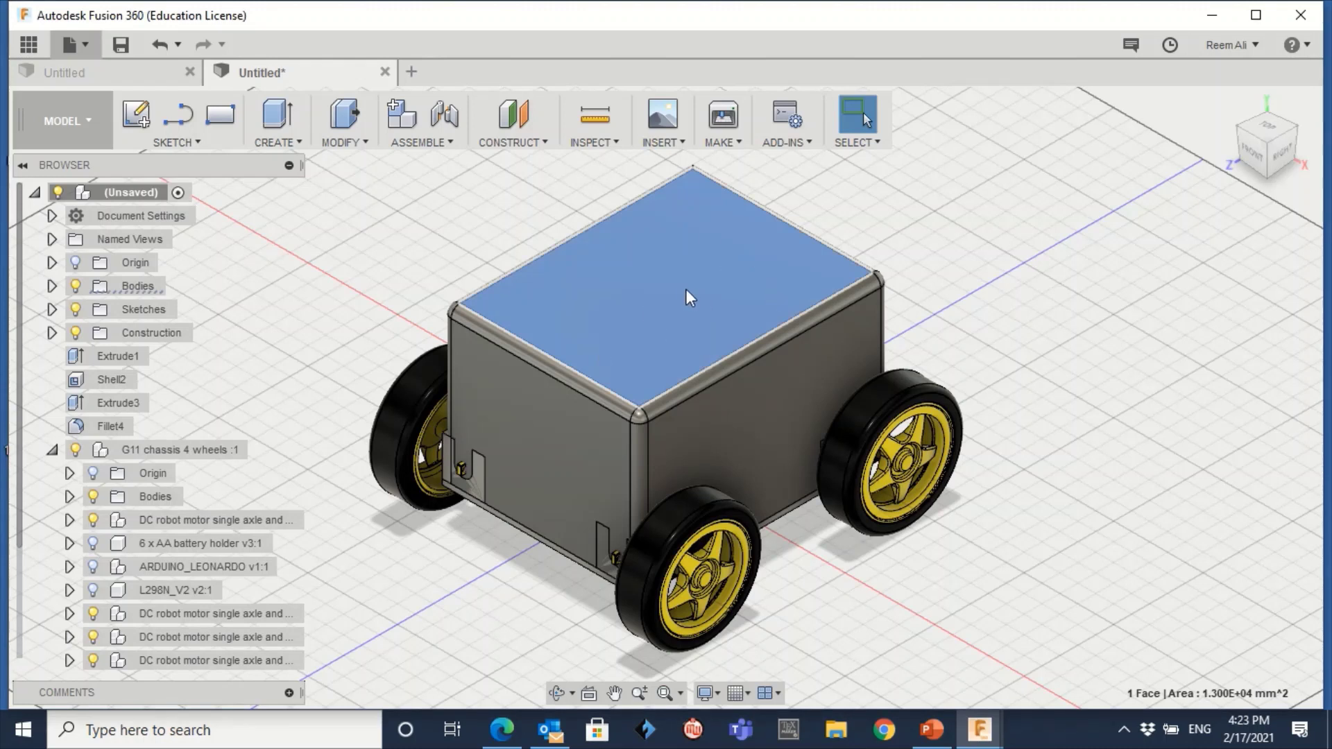
left_click(576, 441)
left_click(759, 453)
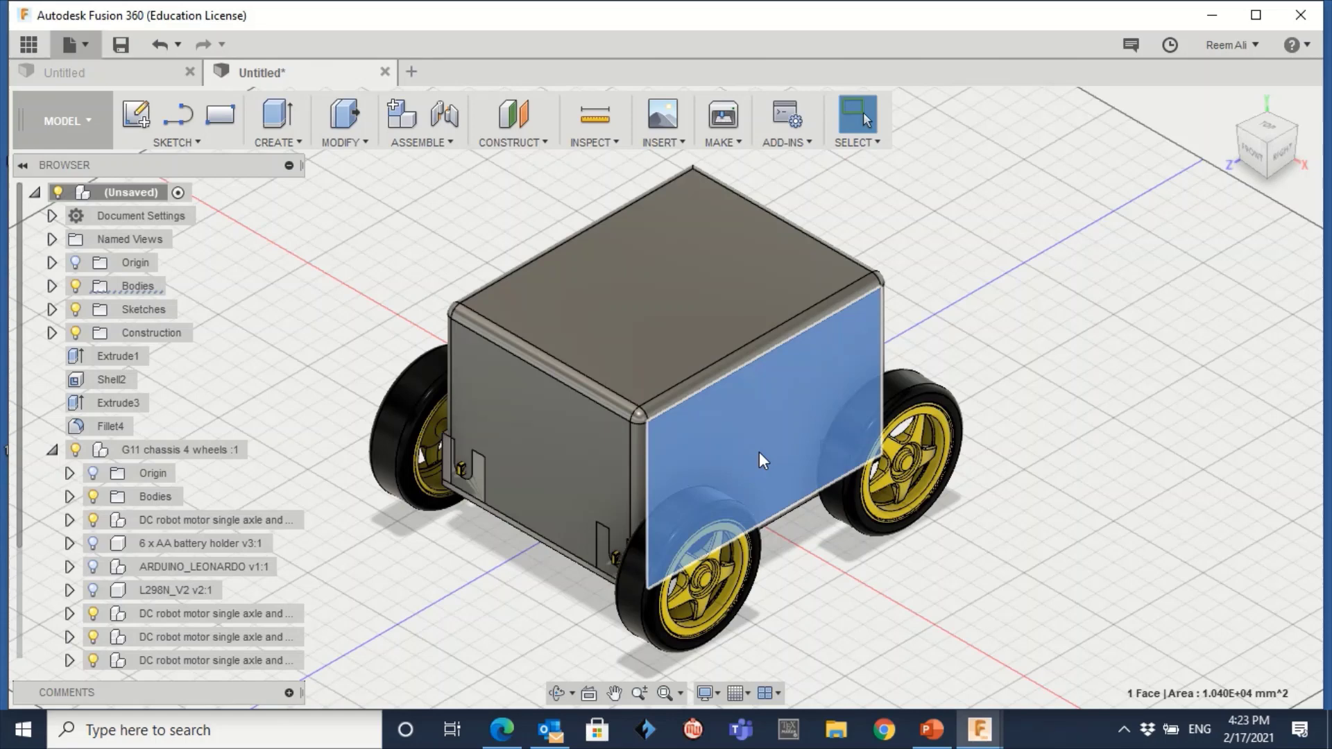
left_click(704, 330)
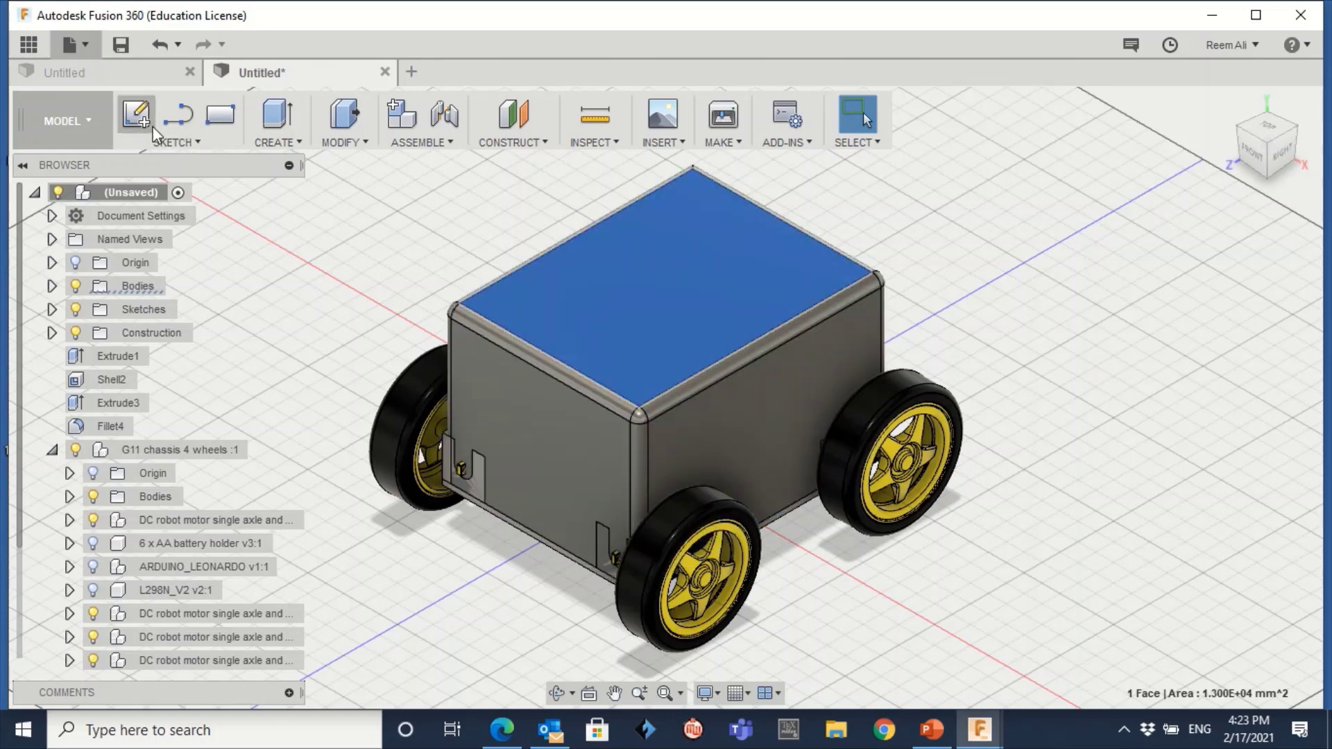
Draw a center-diameter circle at the top-face origin, about 107.7 mm across
left_click(177, 143)
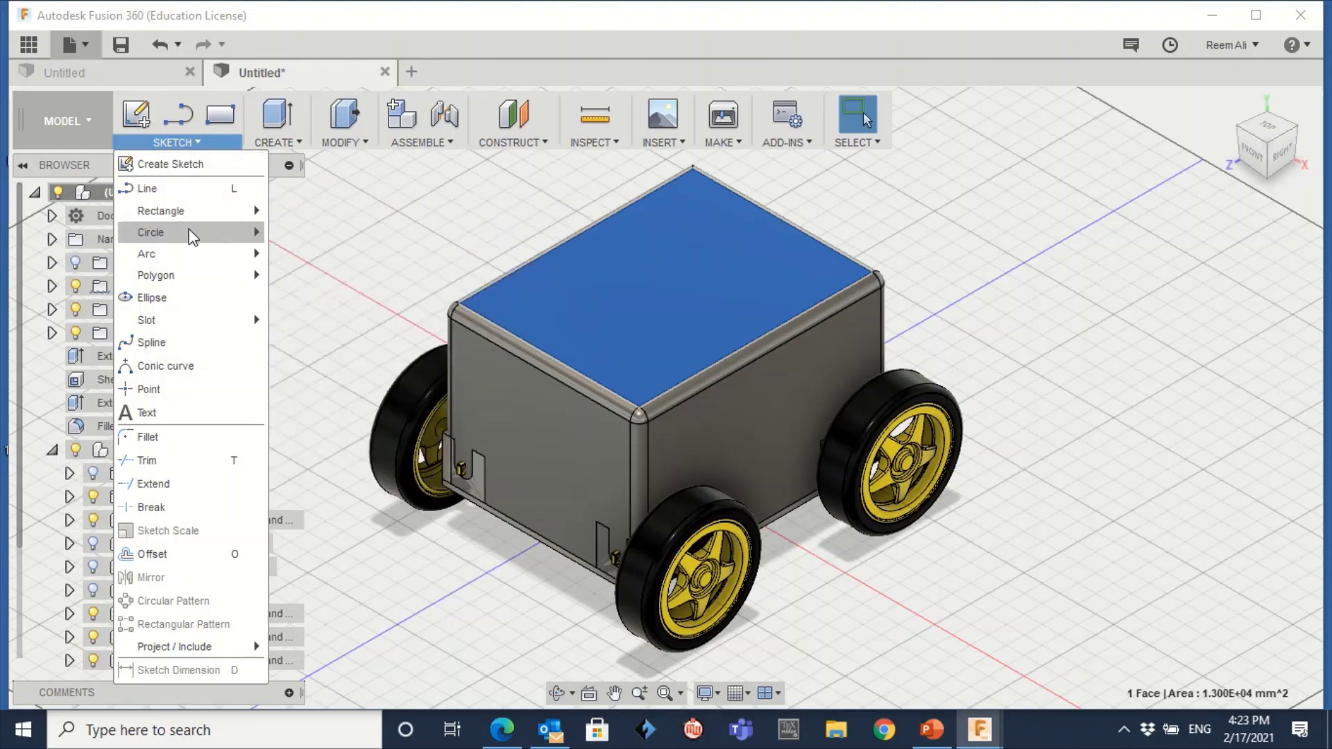
mouse_move(191, 237)
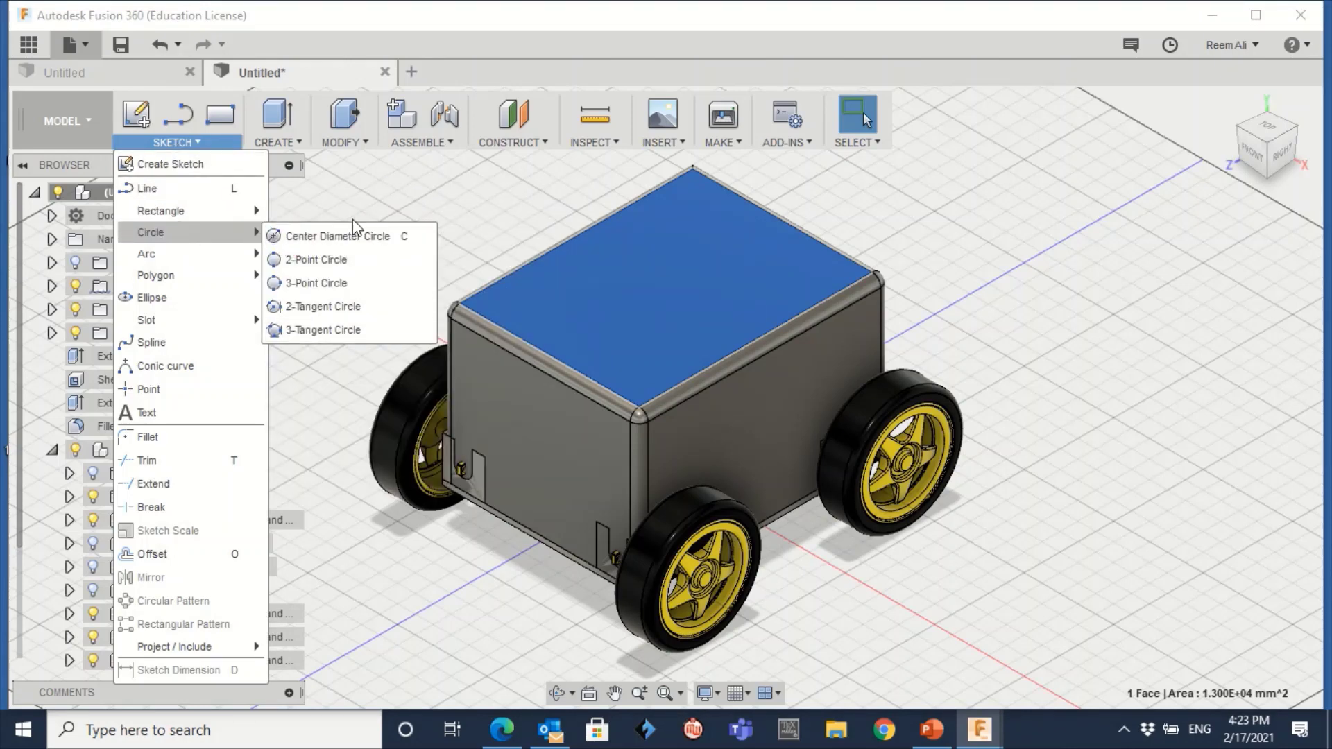
left_click(328, 242)
left_click(667, 294)
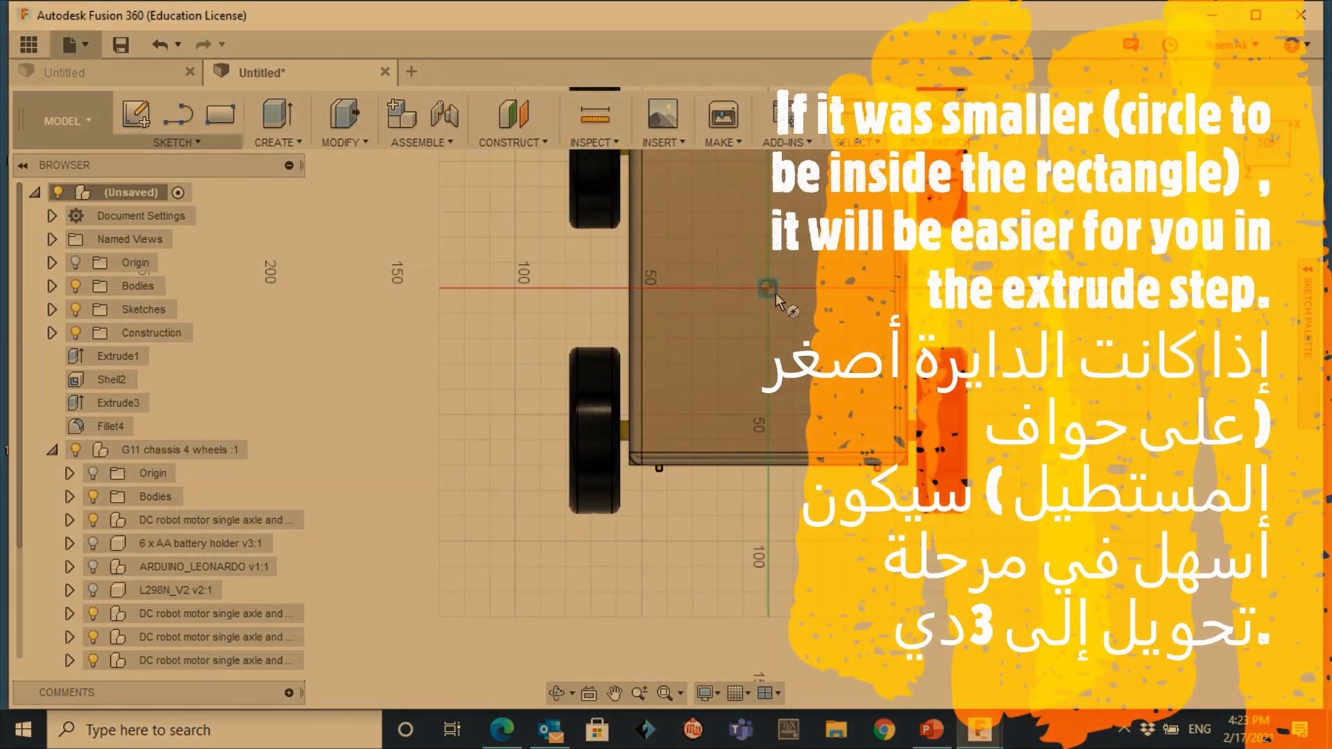
left_click(769, 288)
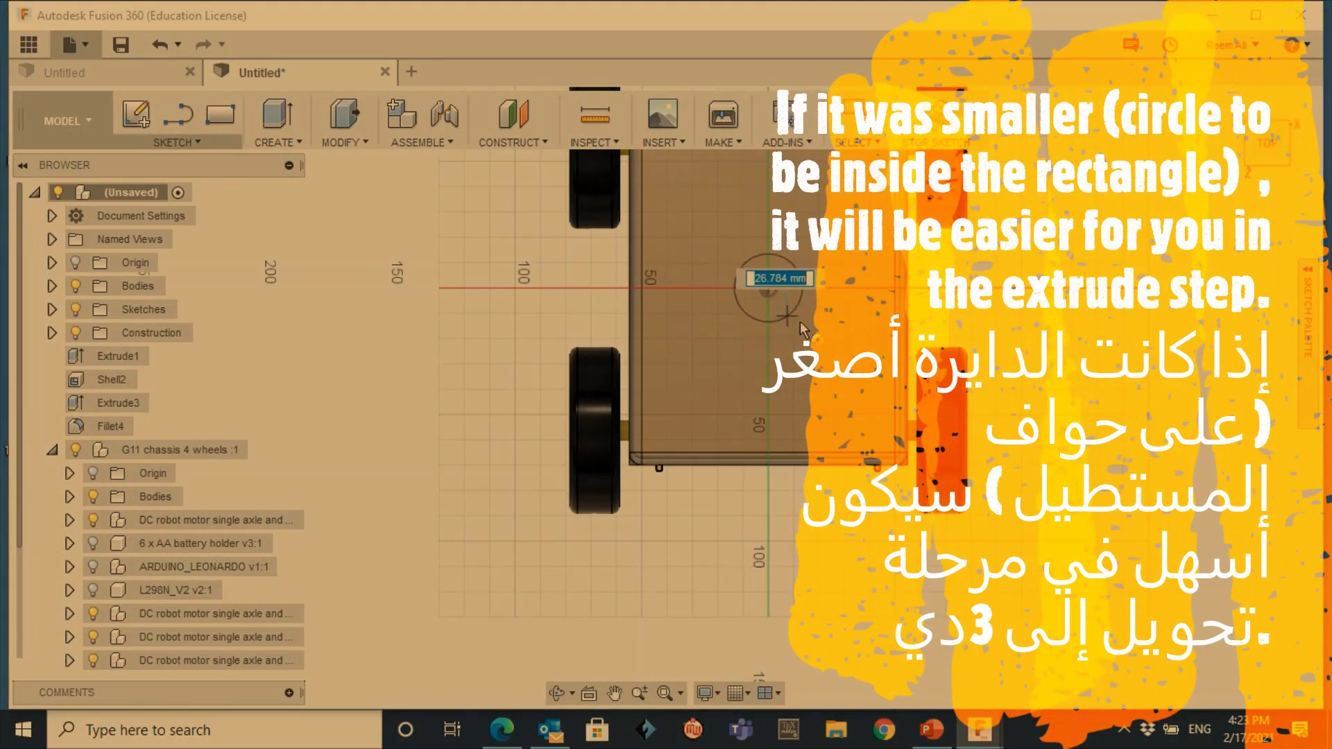
left_click(869, 387)
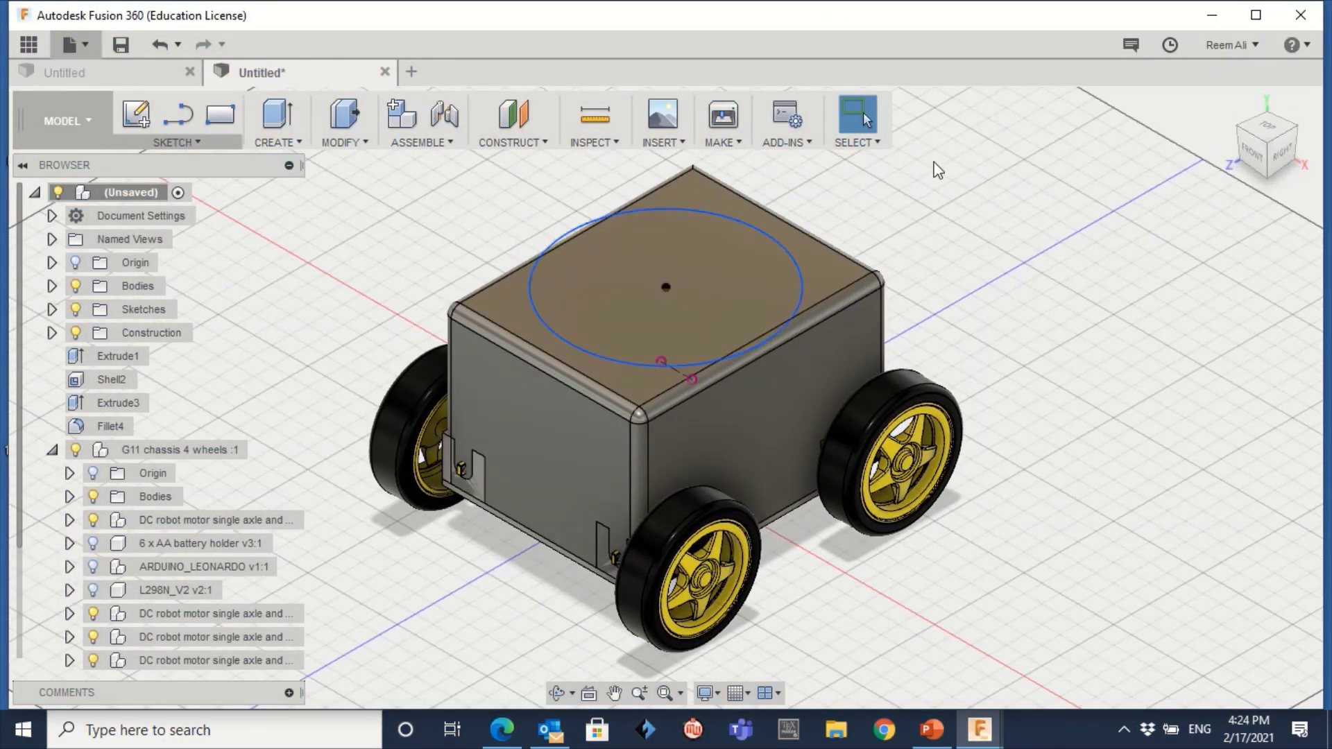
Extrude the circle's regions 30 mm upward into a solid cylinder
left_click(276, 139)
left_click(290, 189)
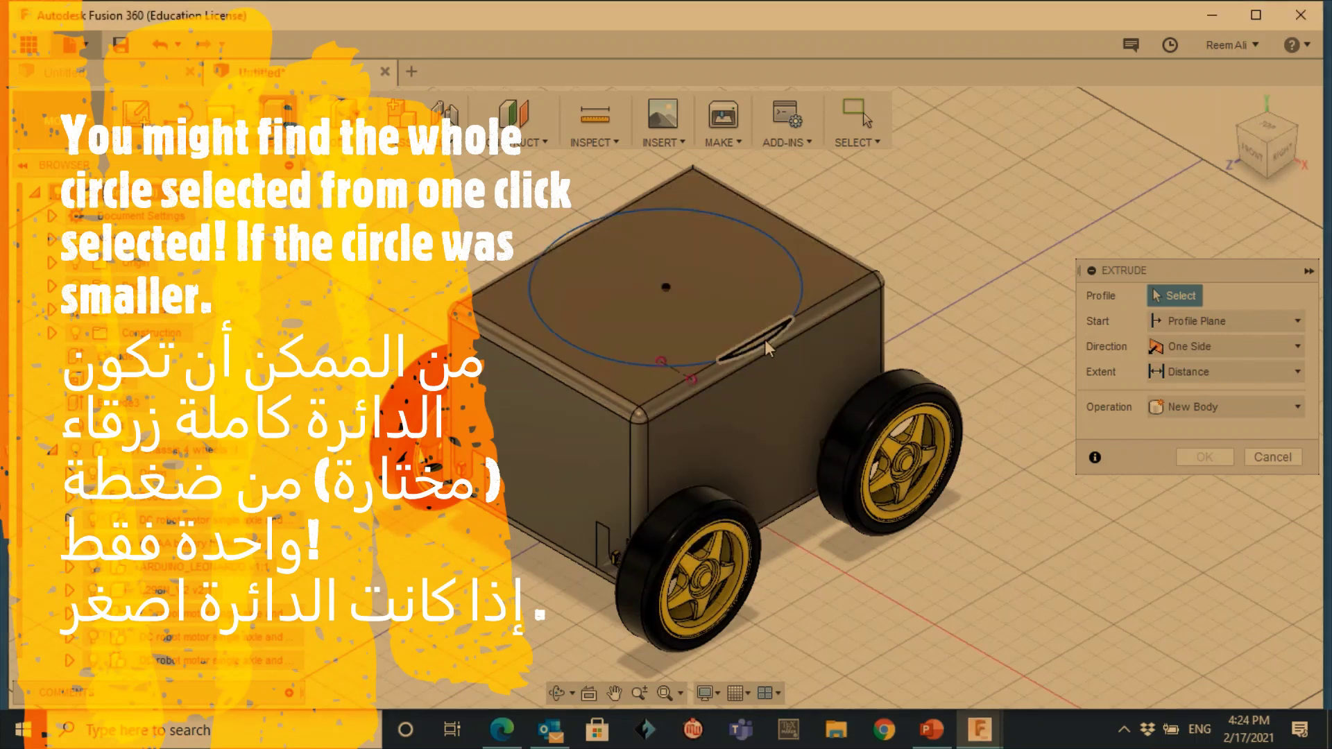
left_click(766, 340)
left_click(725, 312)
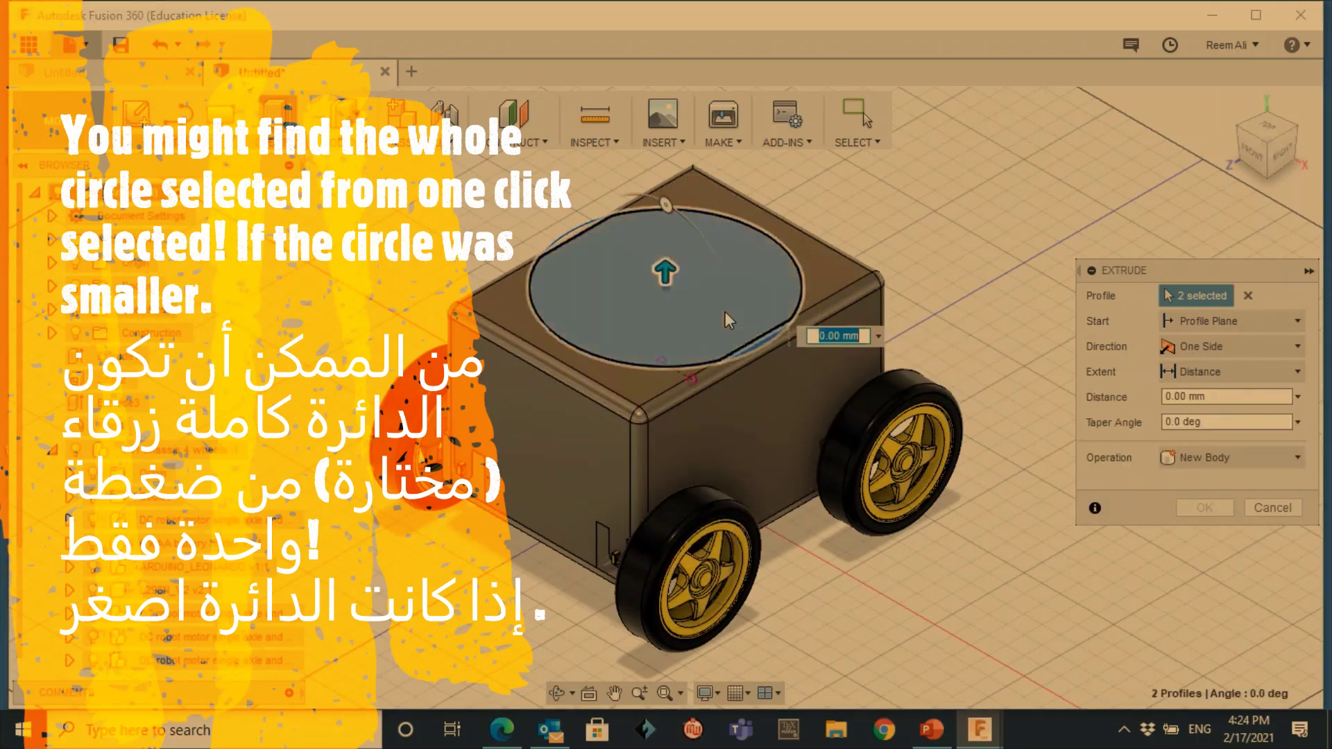
left_click(579, 235)
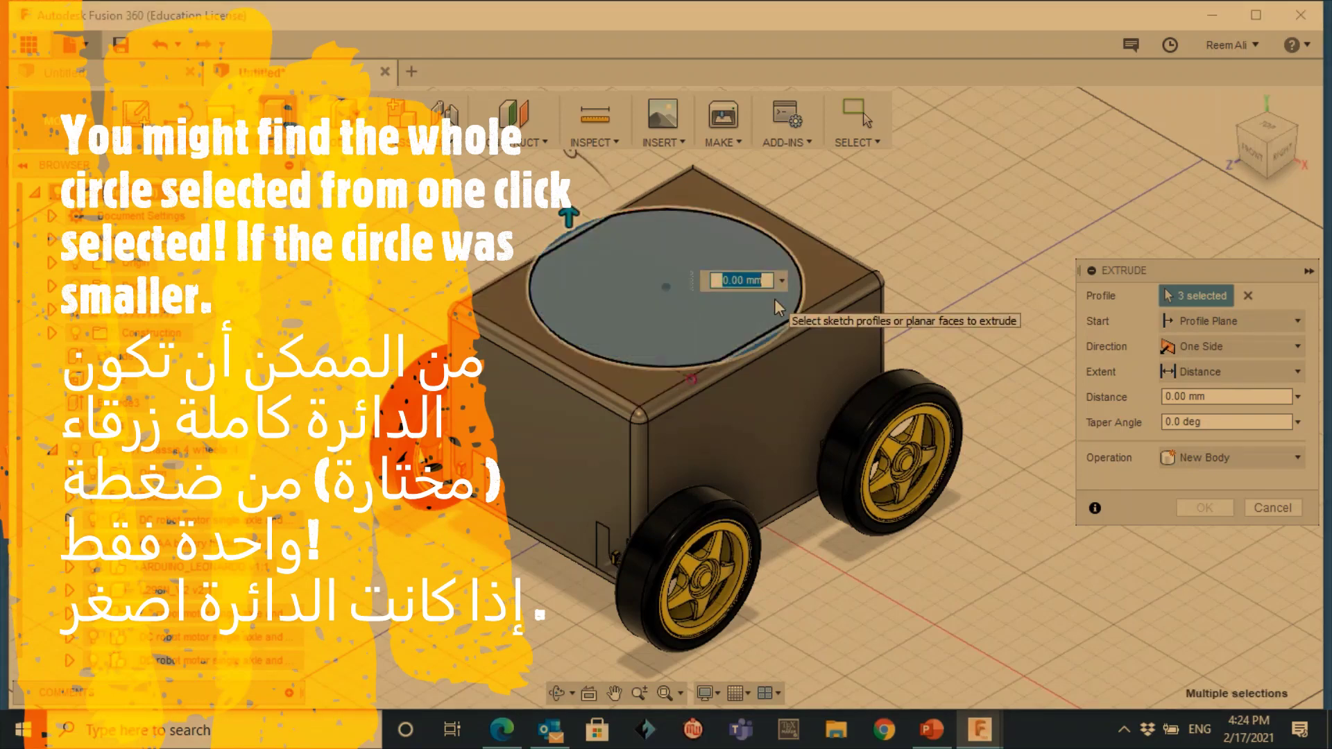
type("30")
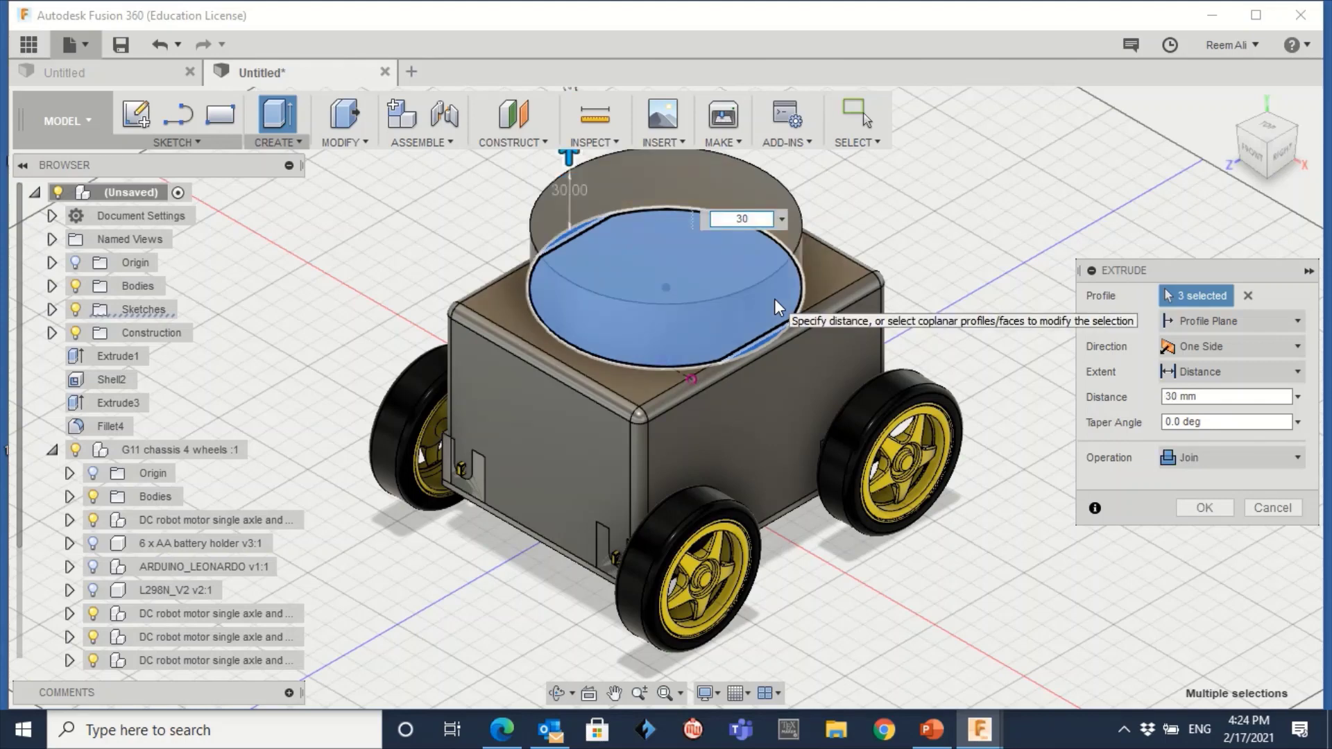
key("Return")
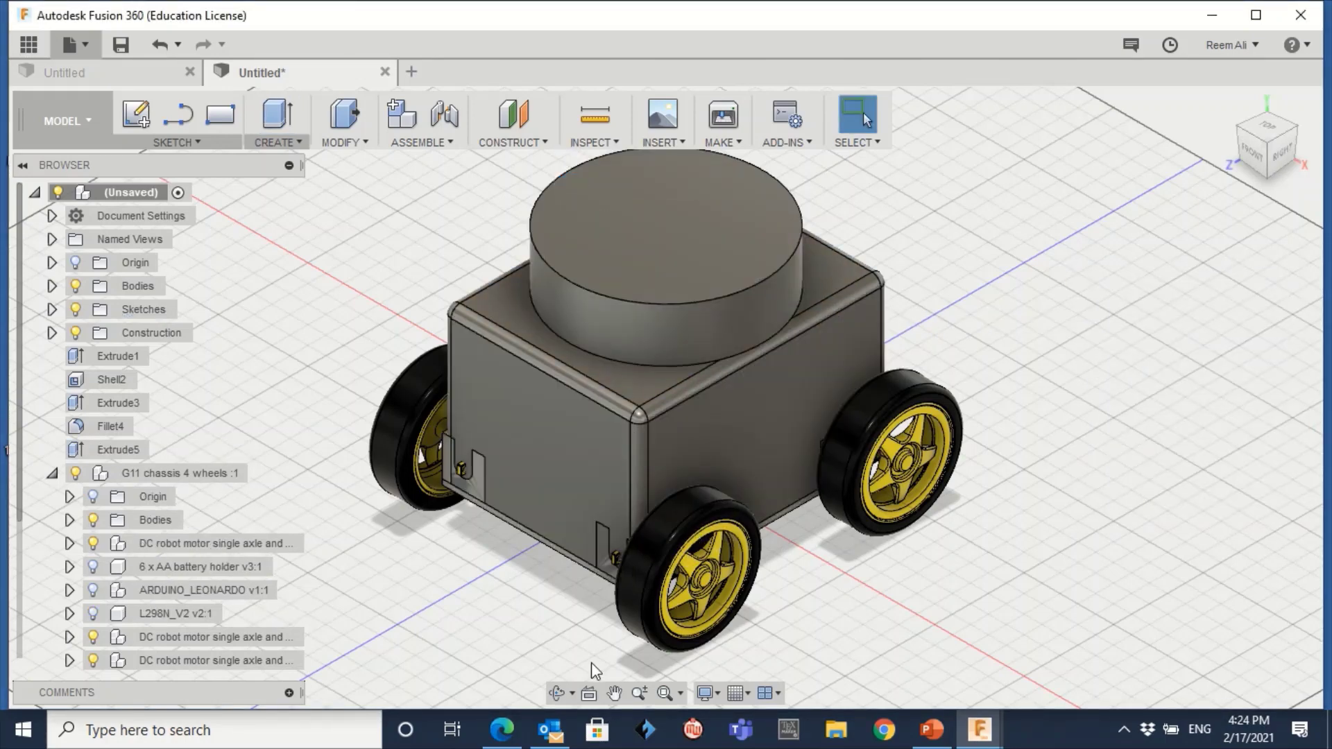
Orbit to view the cylinder from the front, then return to the home view
left_click(555, 693)
left_click_drag(575, 330, 638, 249)
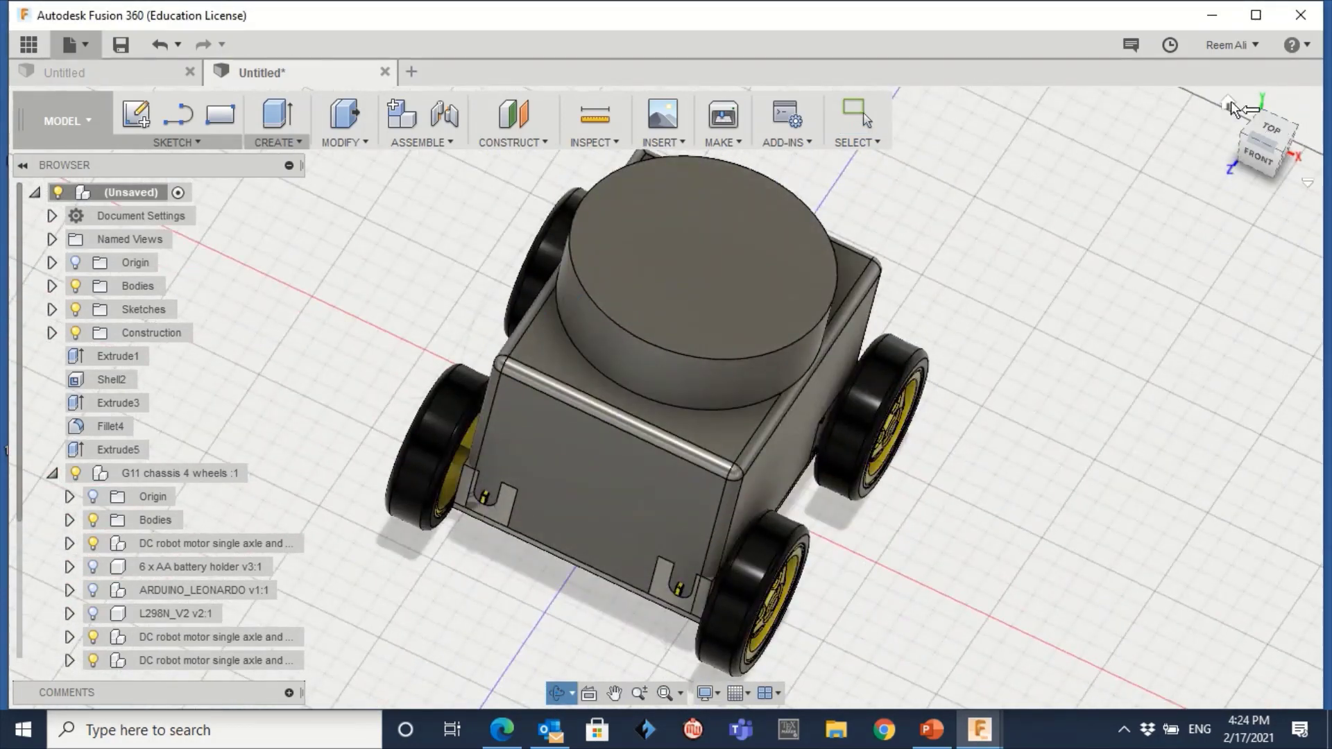
key("Escape")
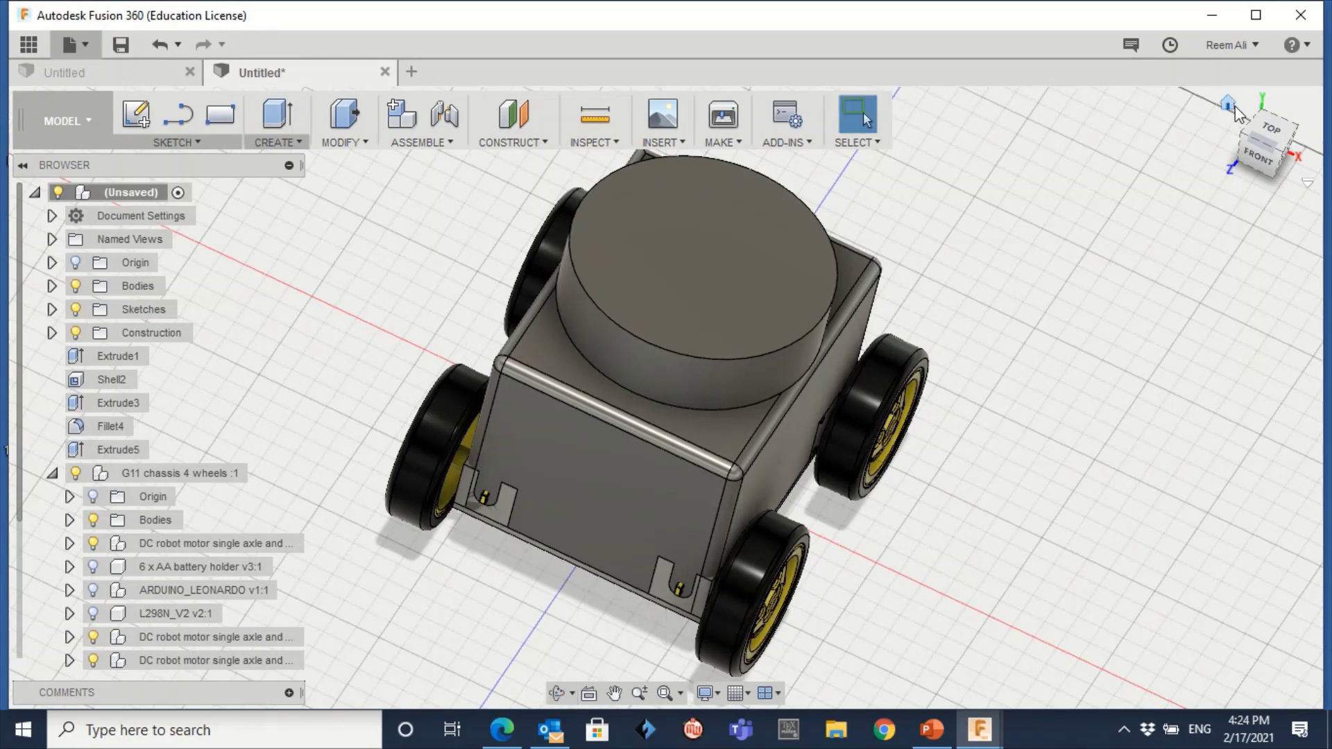
left_click(1228, 103)
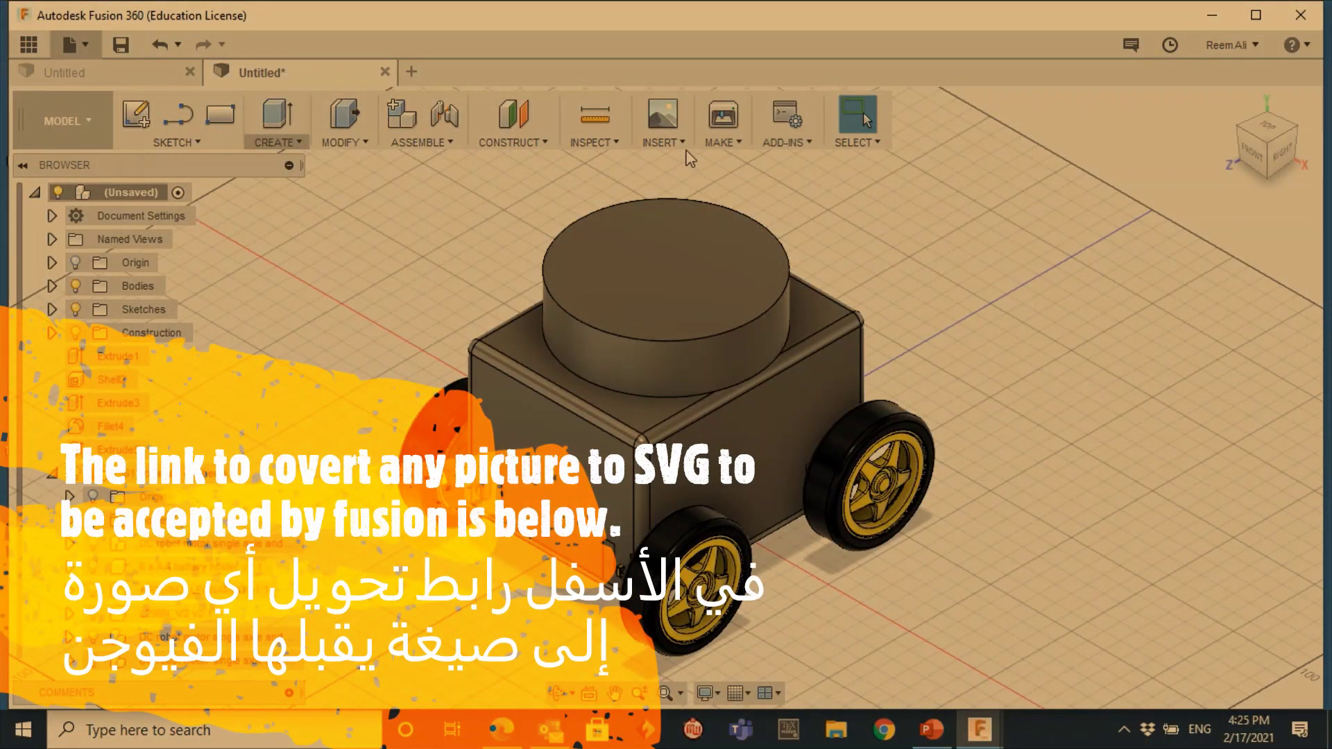
Choose Insert SVG from the Insert menu to open its dialog
left_click(686, 147)
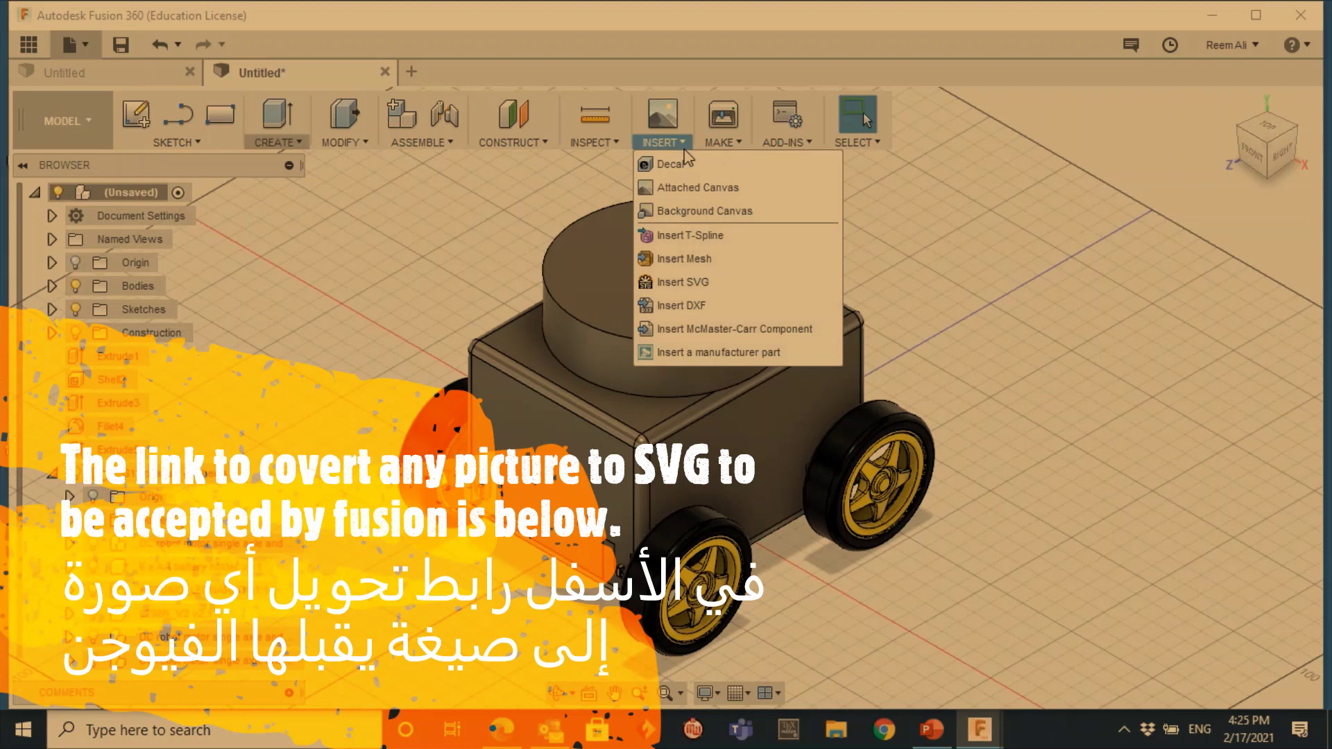
left_click(989, 215)
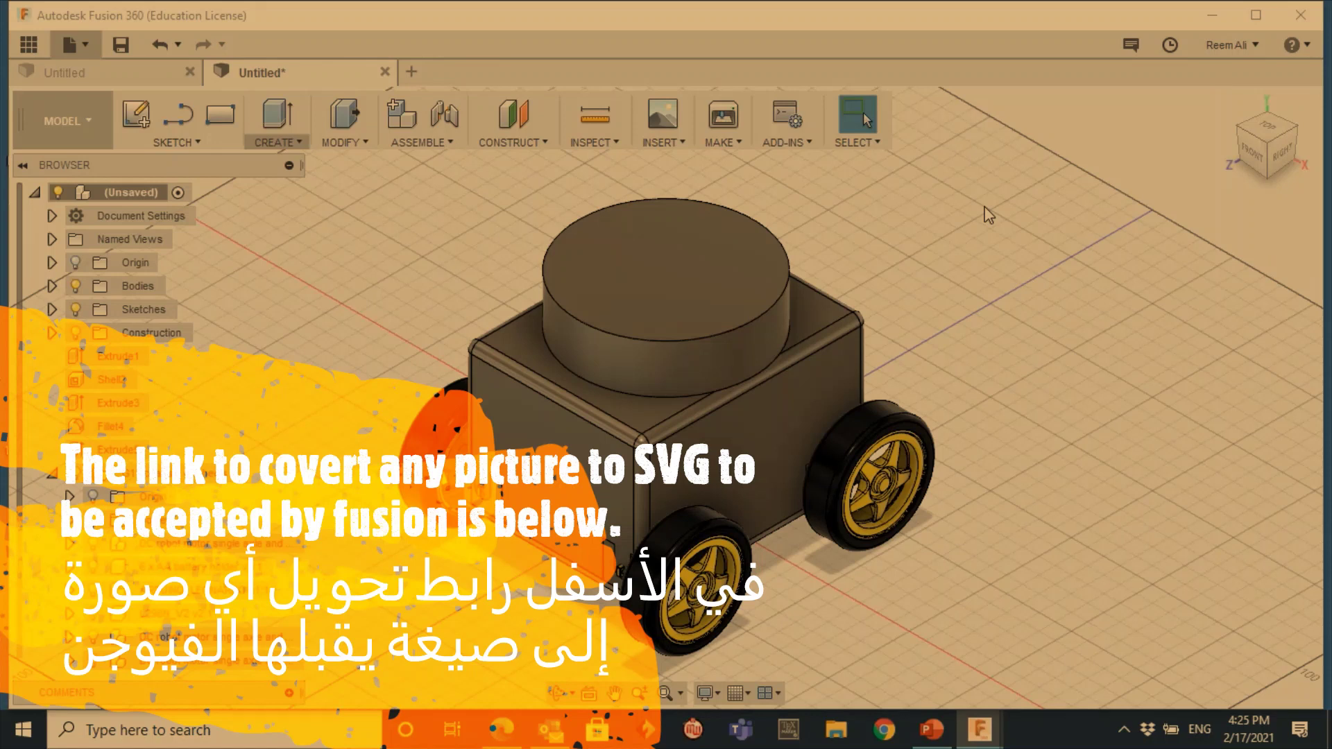
left_click(680, 142)
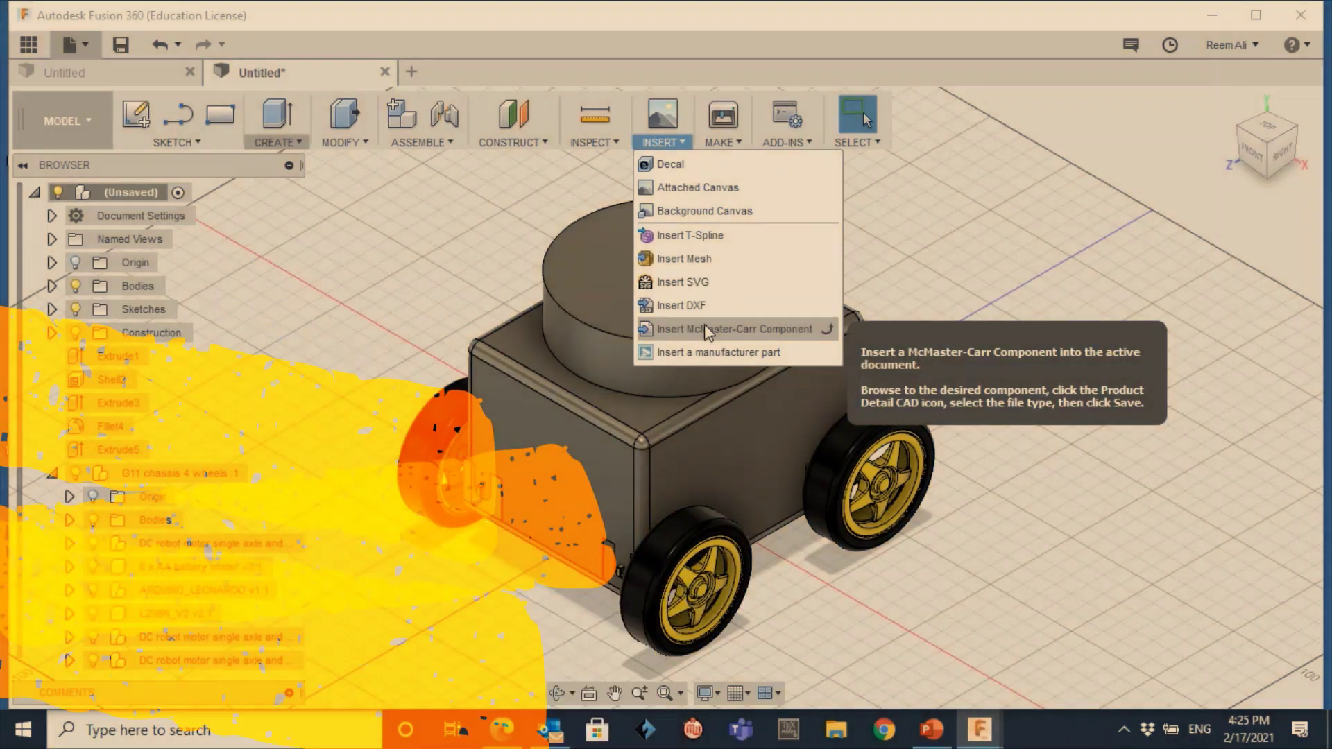
left_click(667, 140)
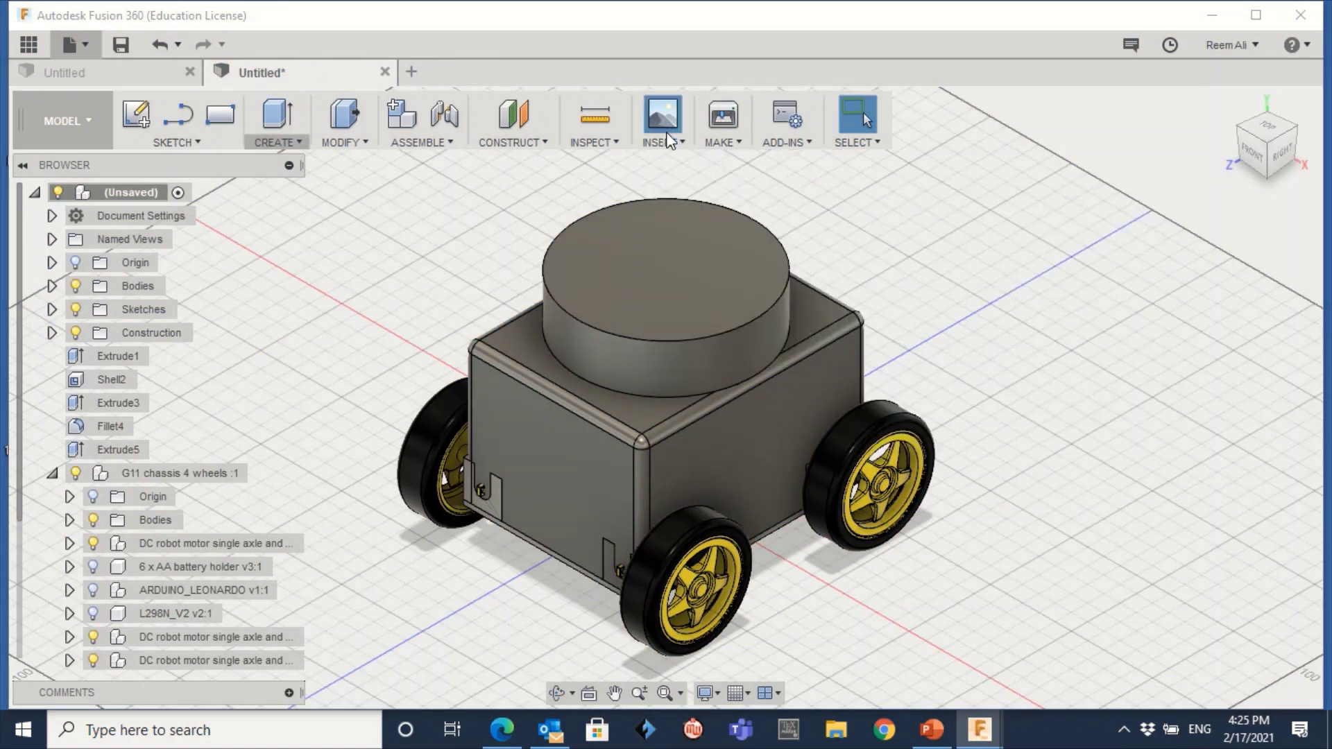
left_click(667, 142)
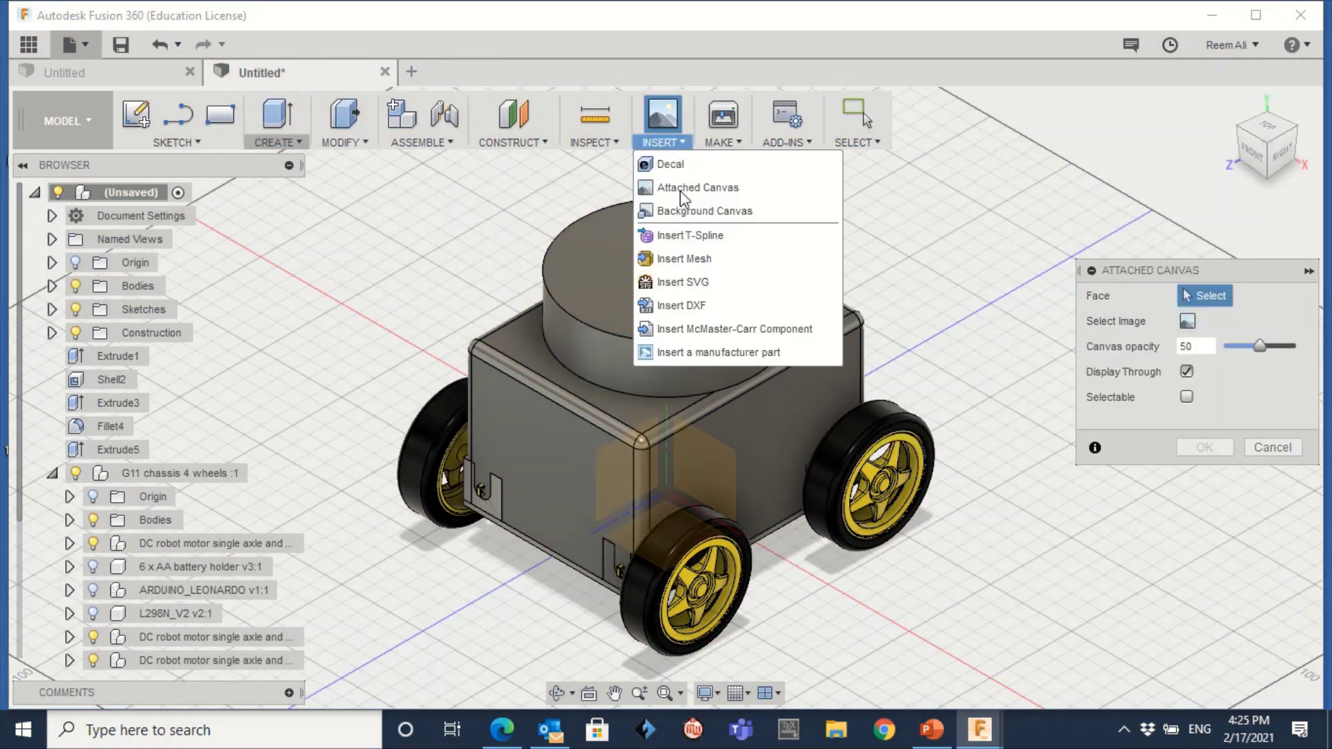
left_click(702, 283)
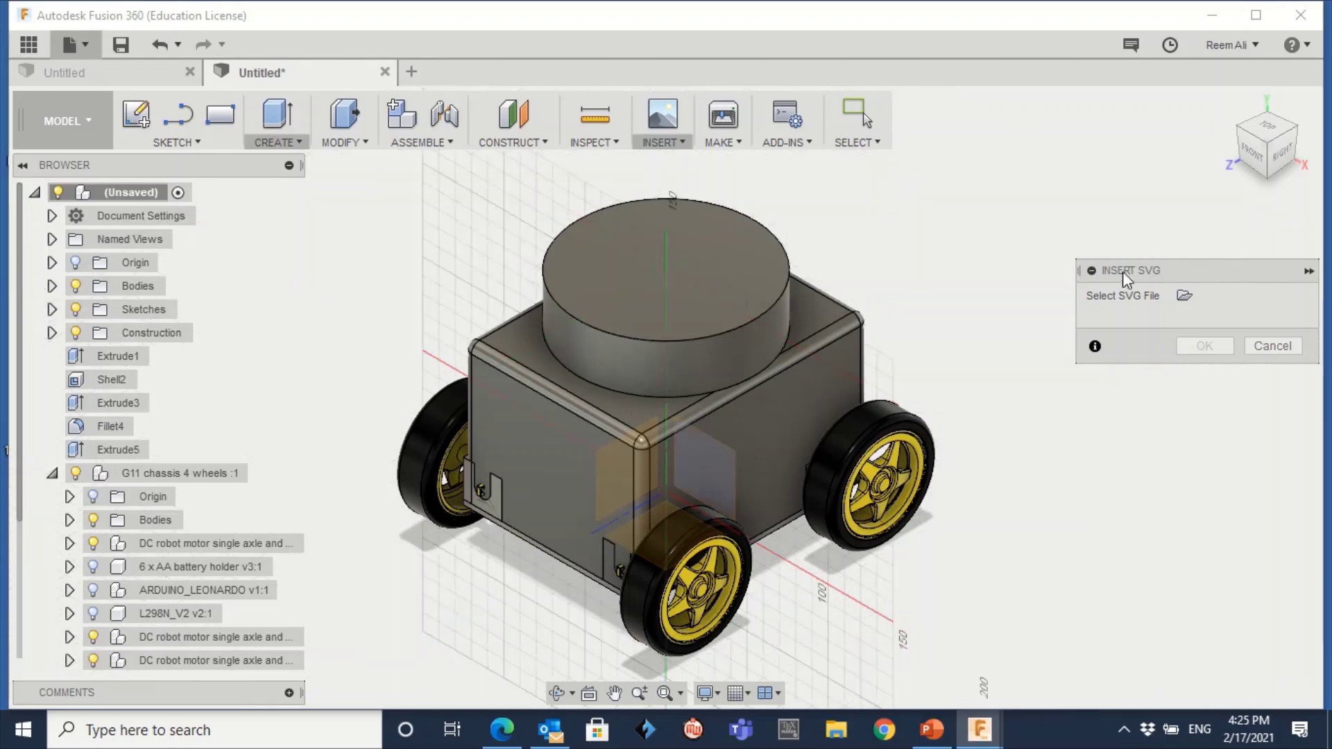
Open the joFTCQ01 SVG from Downloads and place it on the cylinder's top face
left_click(1185, 295)
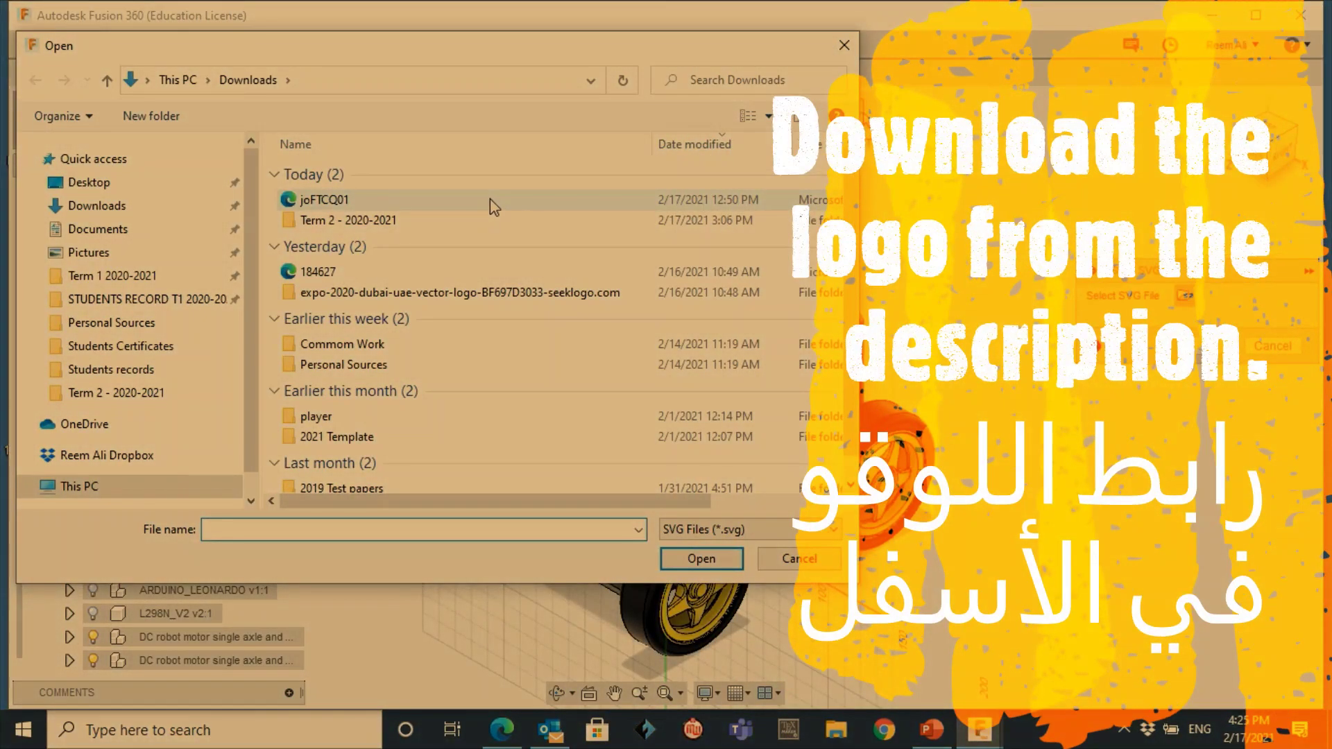
double_click(324, 200)
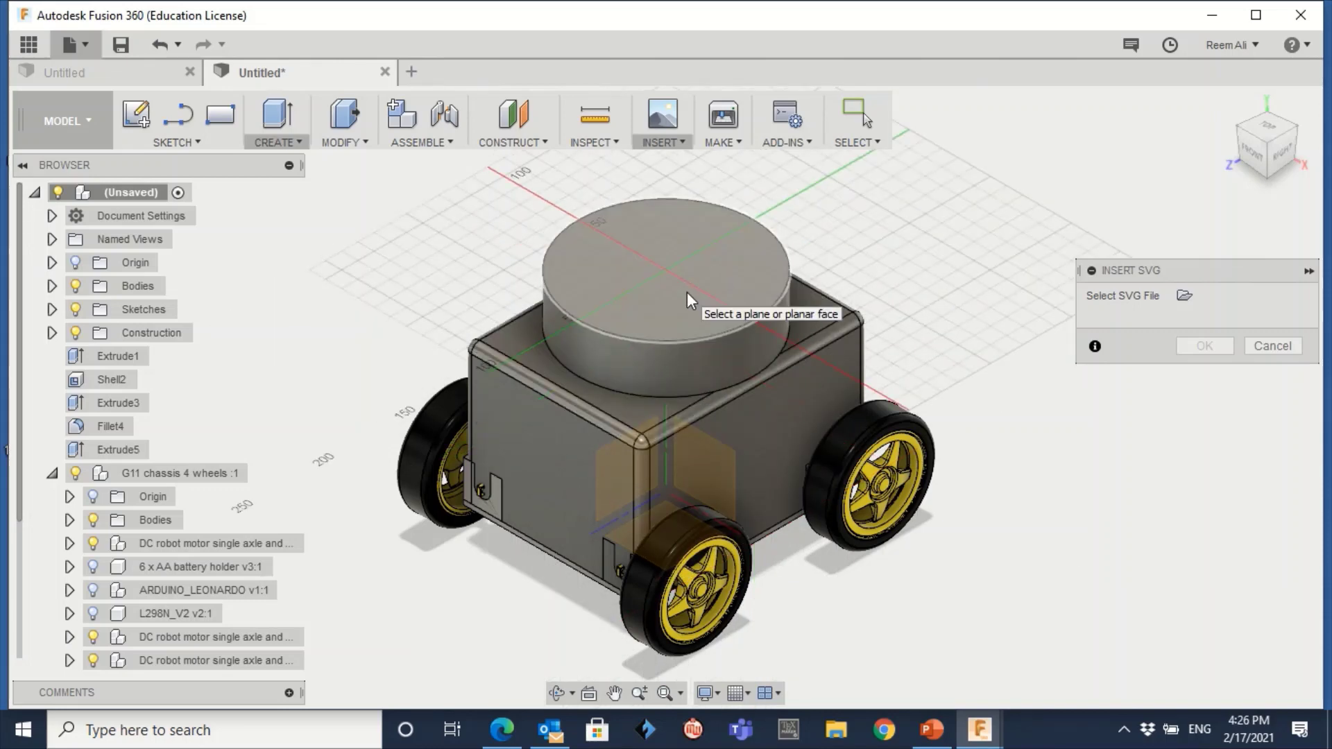
left_click(671, 269)
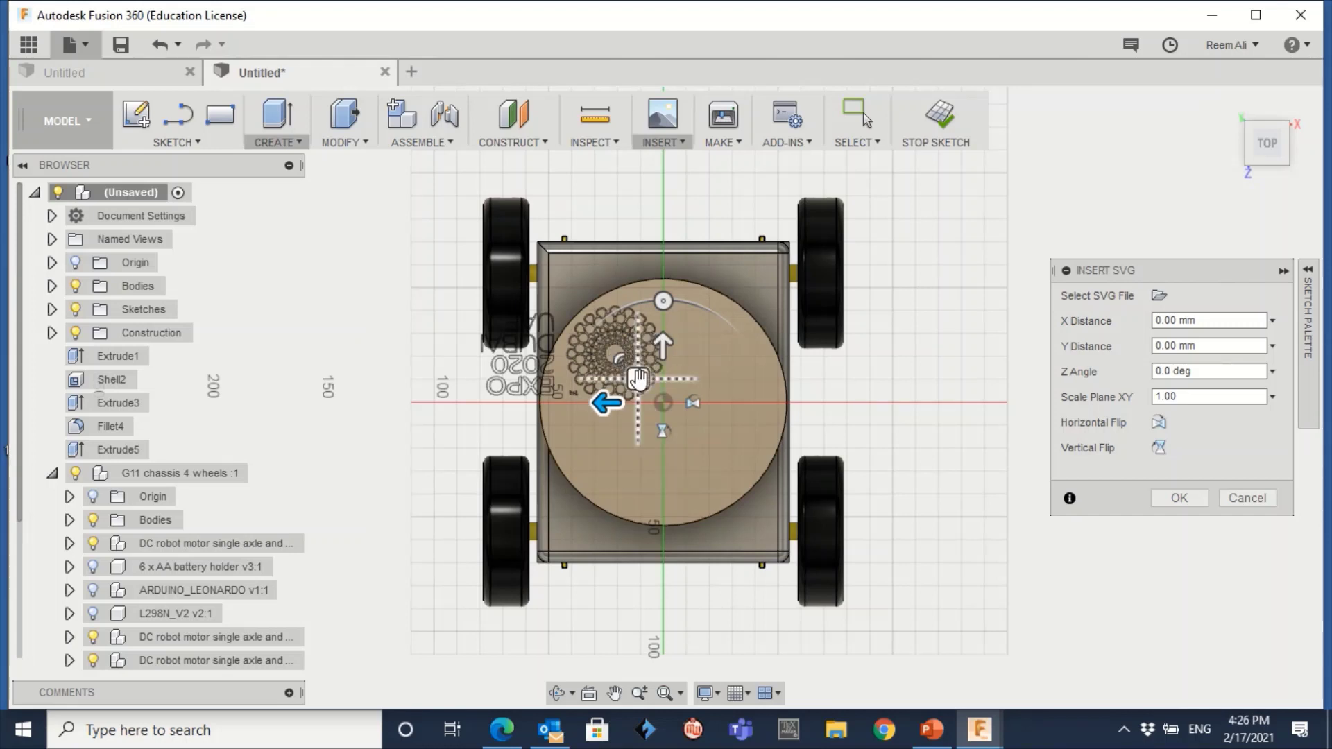
Move, rotate and scale the logo to about 1.025 so it's centred over the cylinder top
left_click_drag(638, 379, 738, 433)
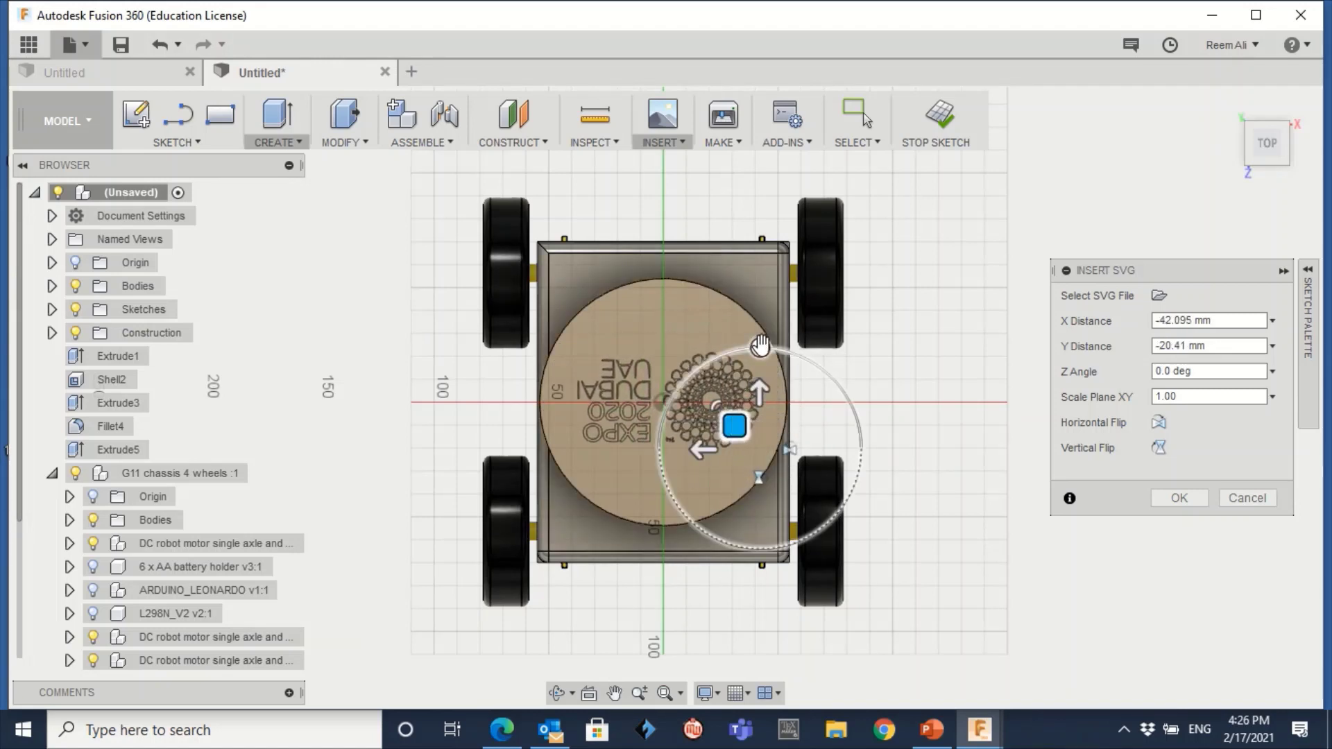
left_click_drag(760, 347, 760, 389)
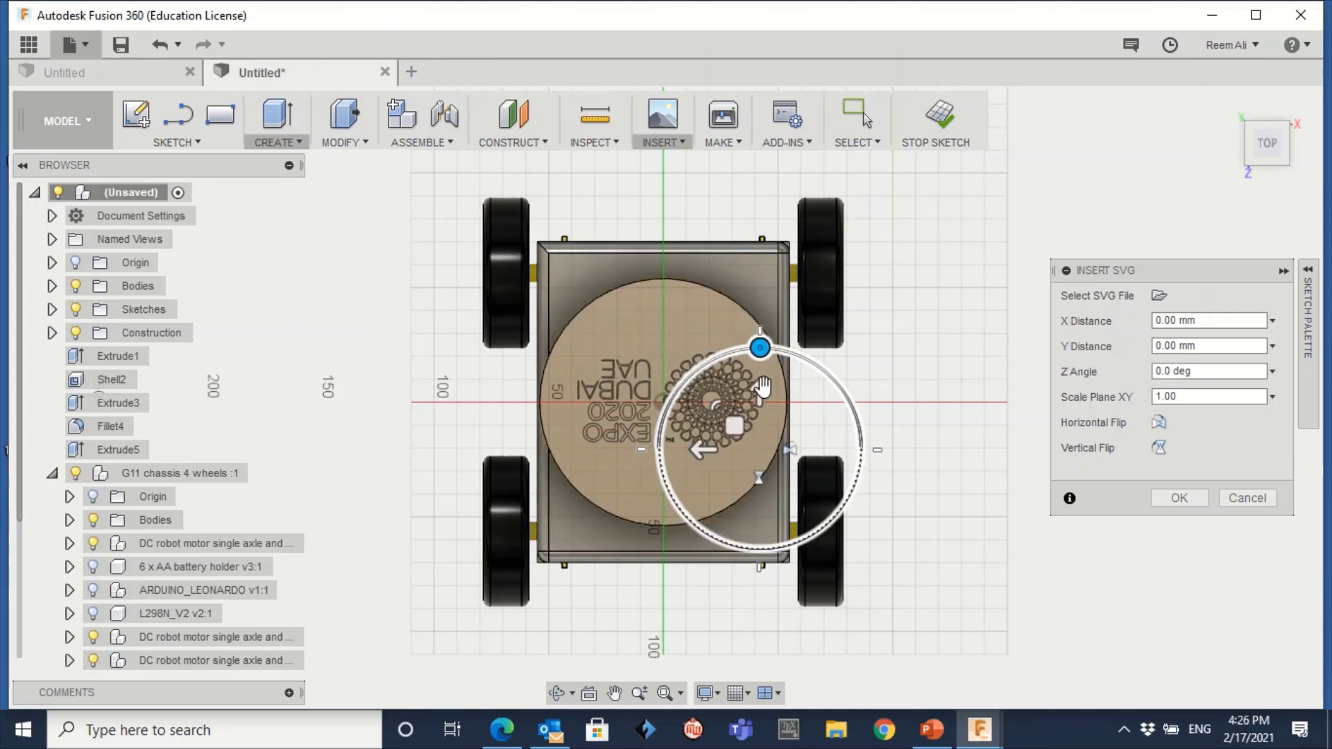
left_click_drag(727, 432, 591, 359)
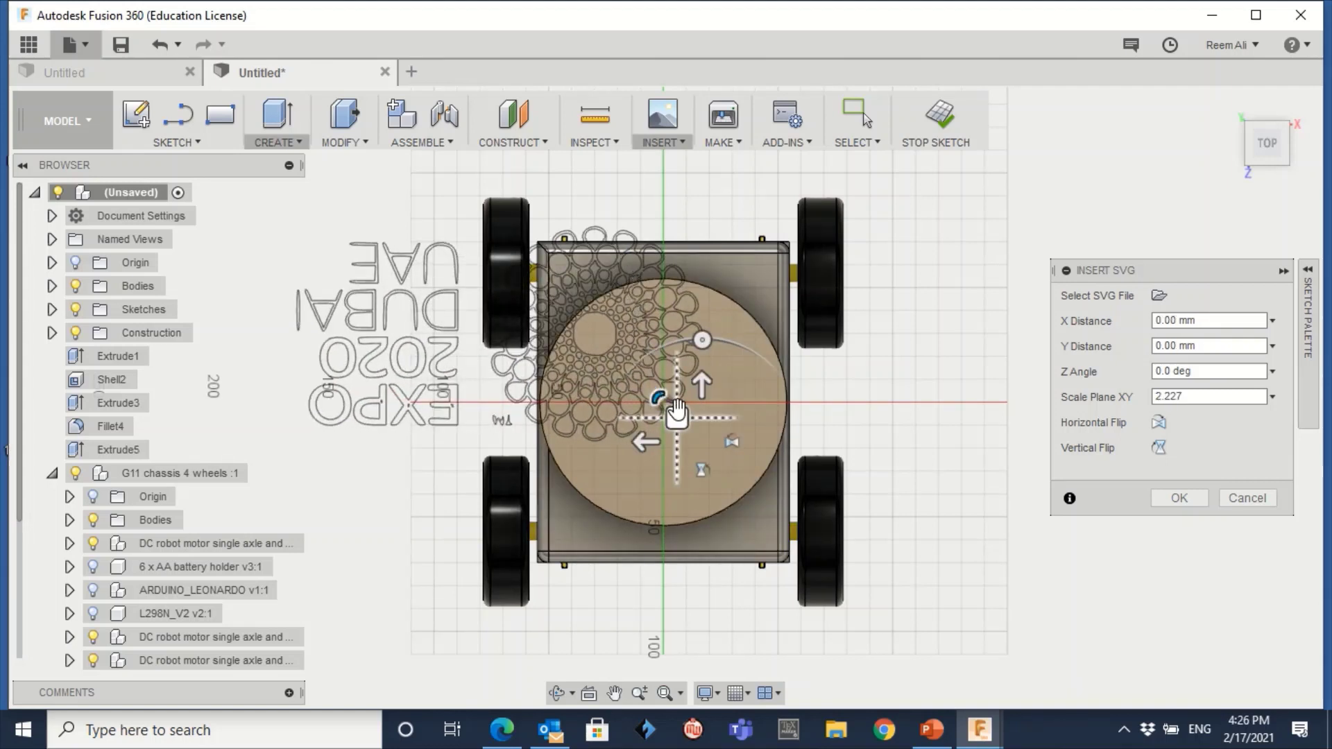
key("ctrl+z")
left_click_drag(681, 420, 746, 485)
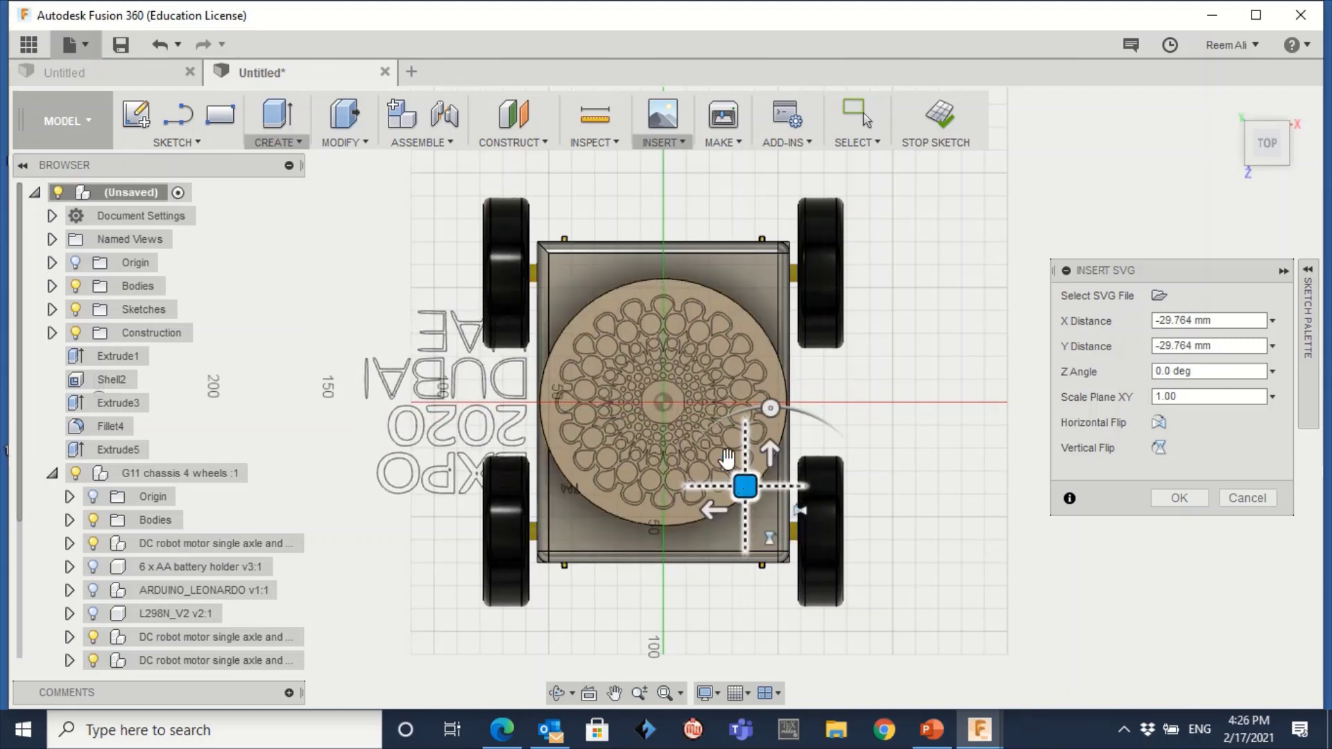
right_click(726, 465)
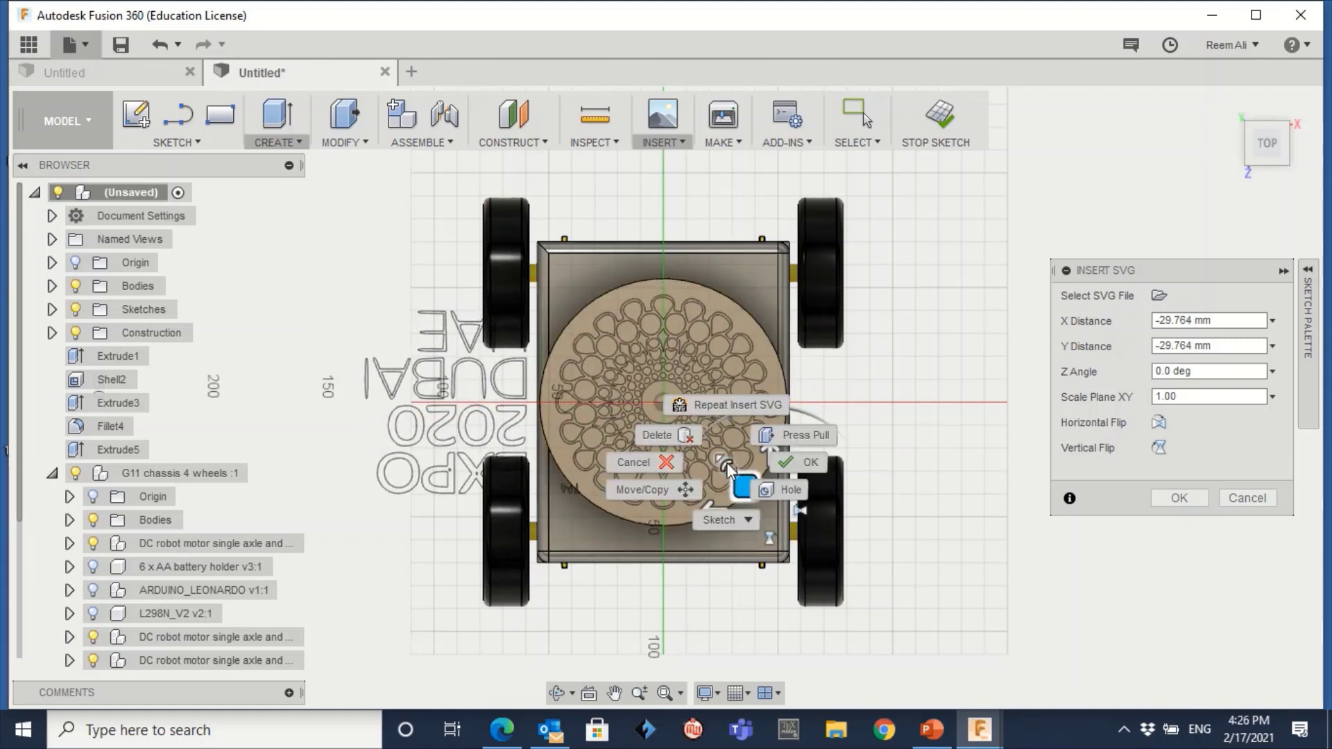
left_click(726, 467)
left_click_drag(724, 463, 754, 494)
Confirm the SVG insertion and return the view to home
left_click(1194, 495)
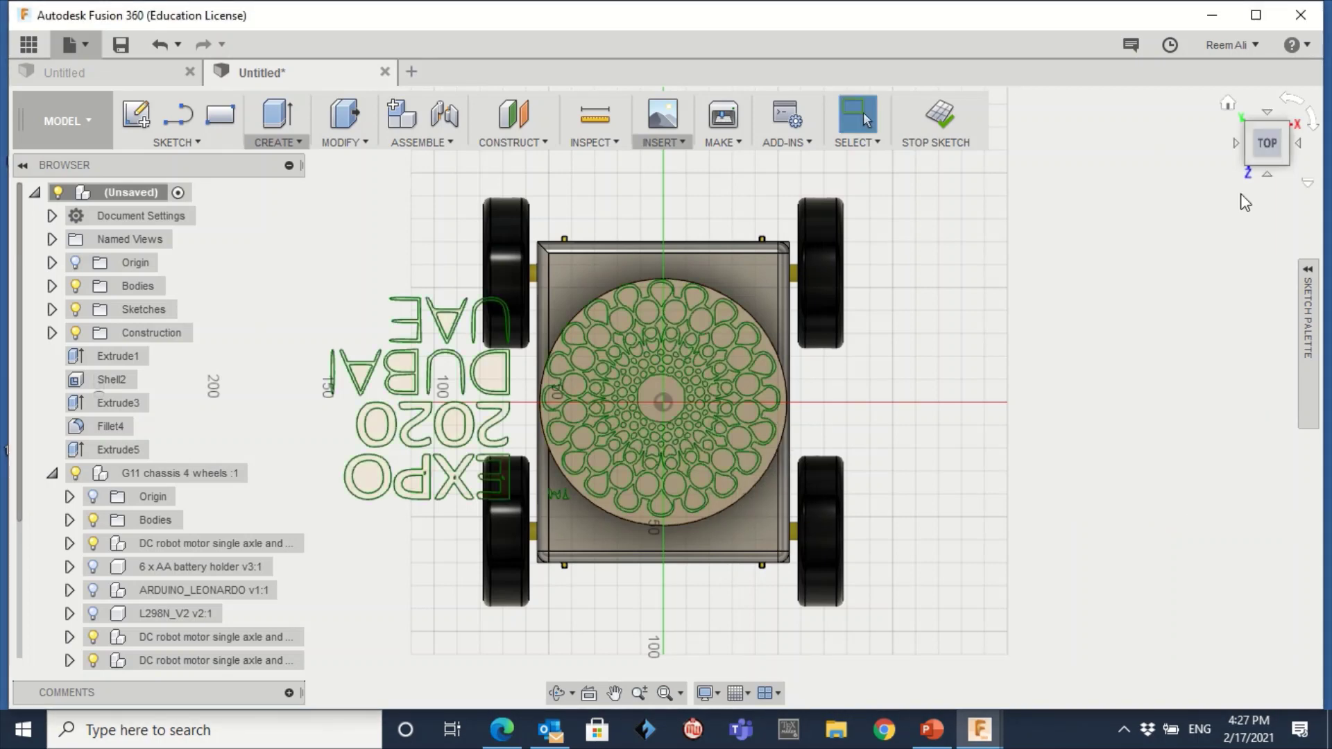
left_click(1228, 106)
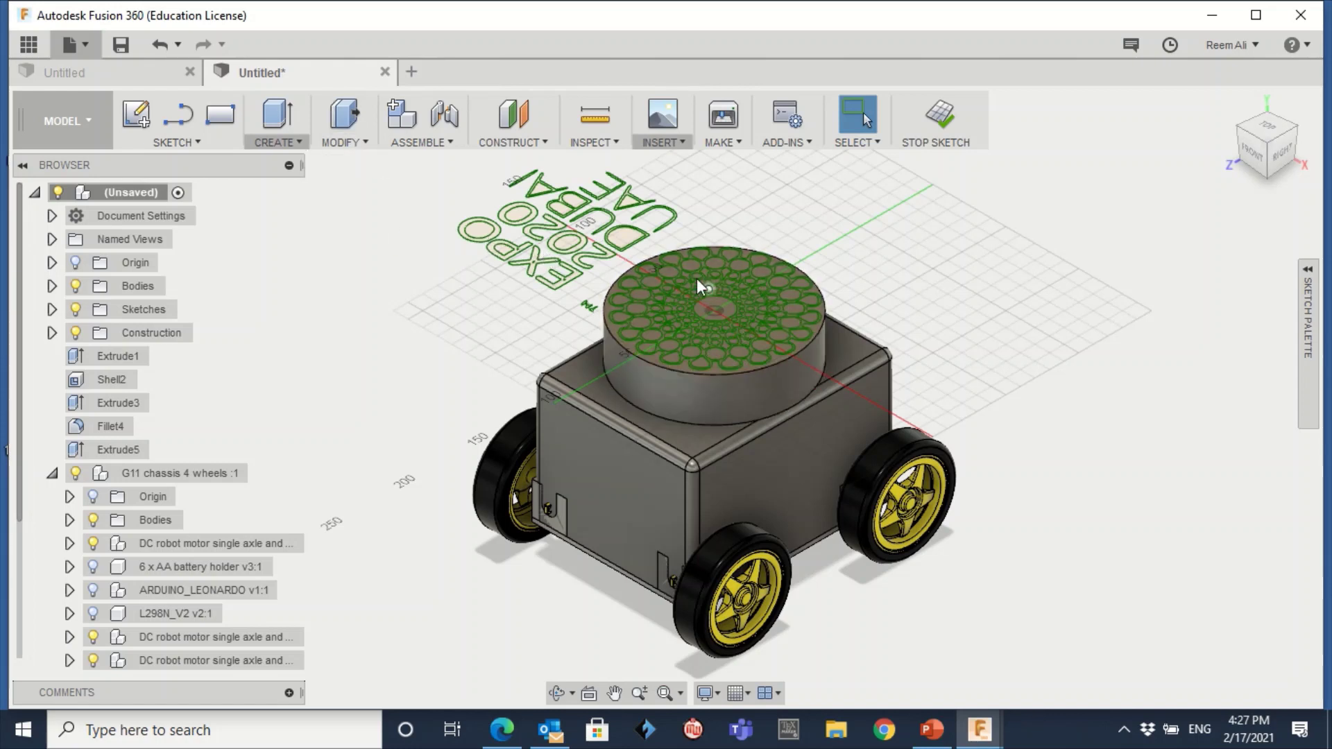
left_click(286, 144)
Extrude the logo pattern profile 20 mm up from the cylinder top as Extrude6
left_click(287, 189)
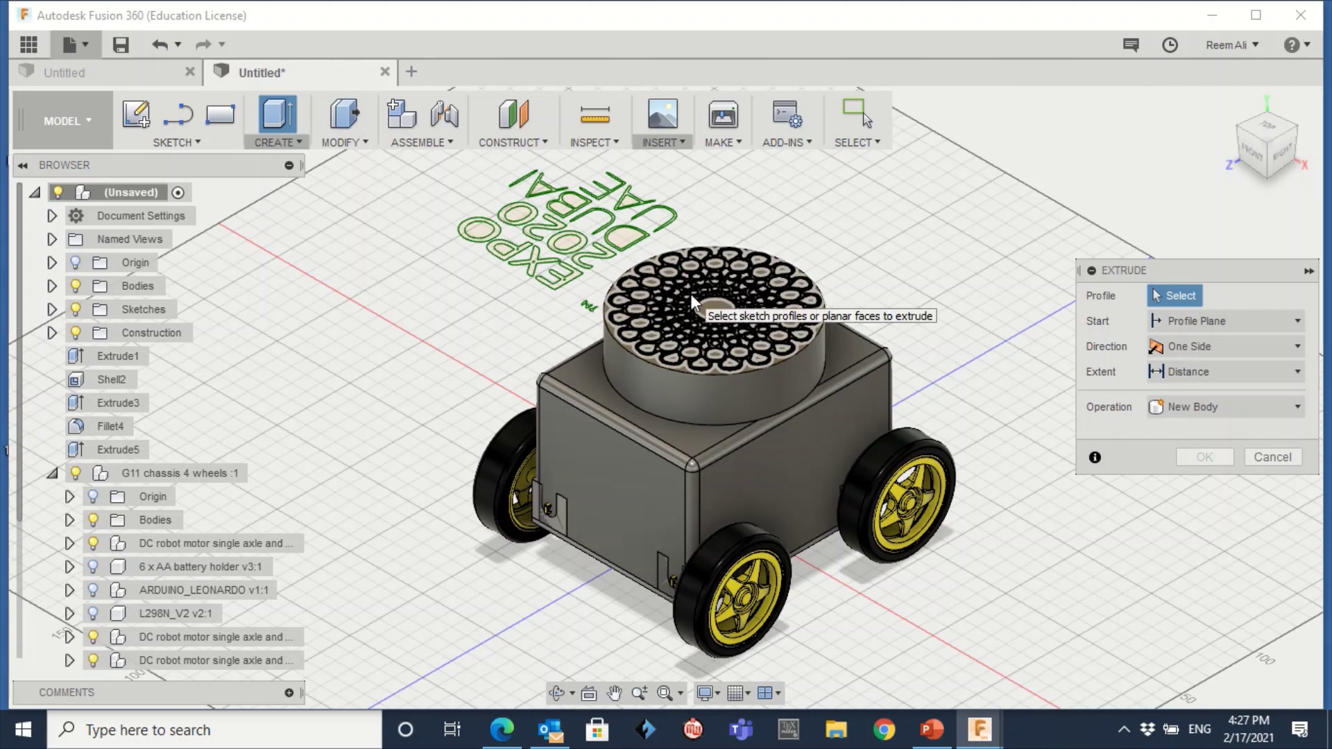
left_click(692, 302)
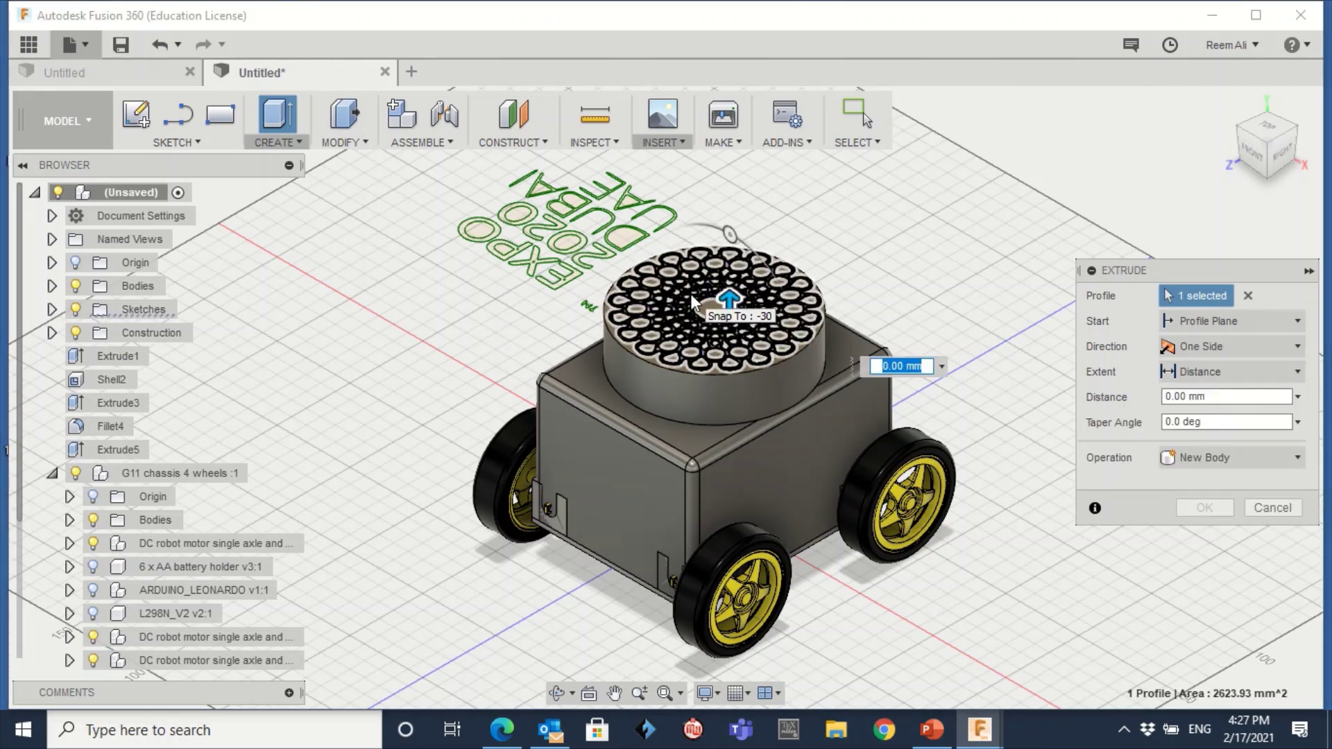
type("20")
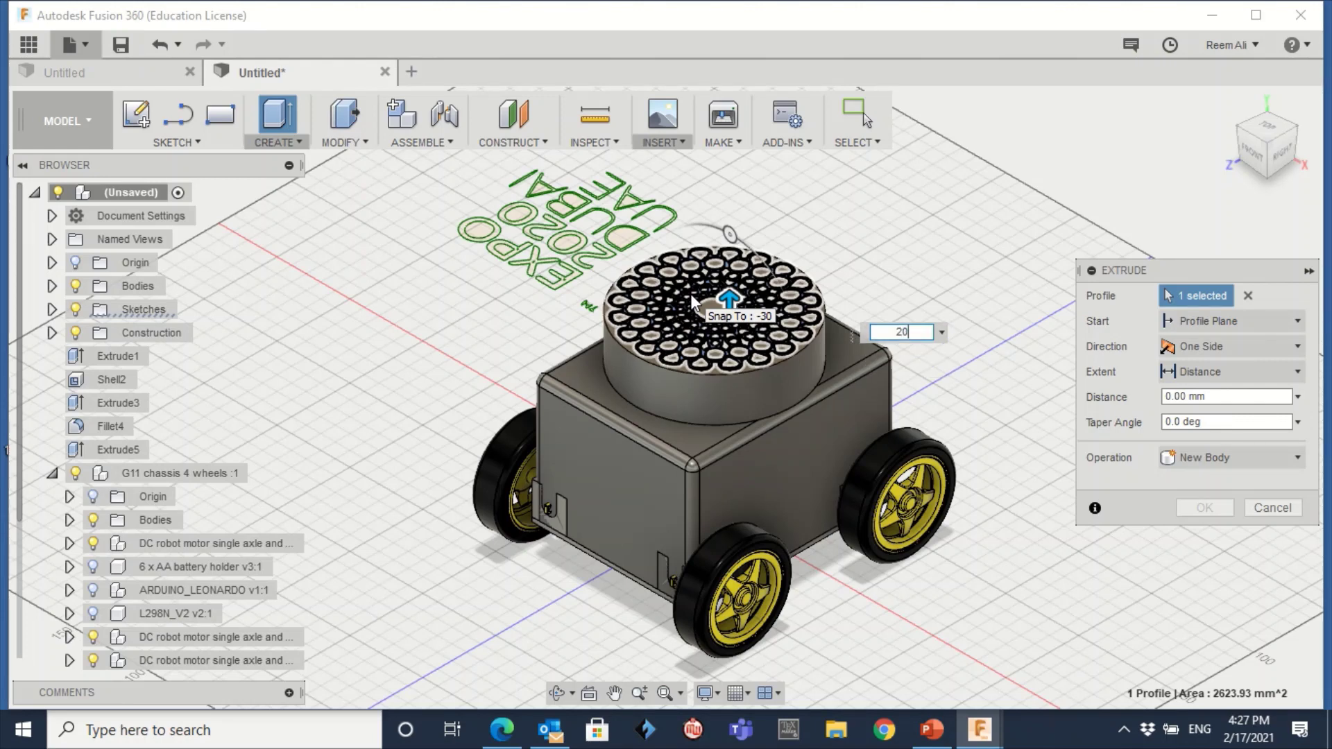
key("Return")
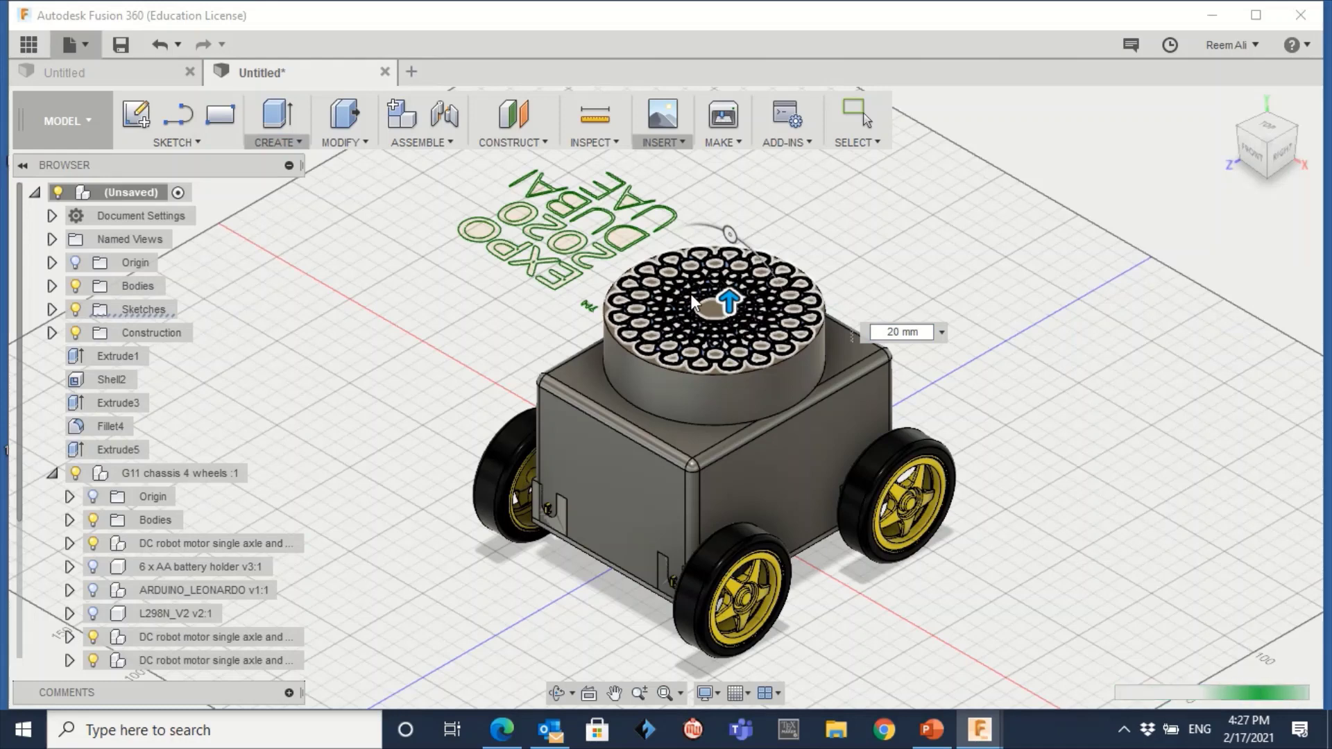
left_click(557, 693)
left_click_drag(786, 312, 919, 408)
mouse_move(1224, 90)
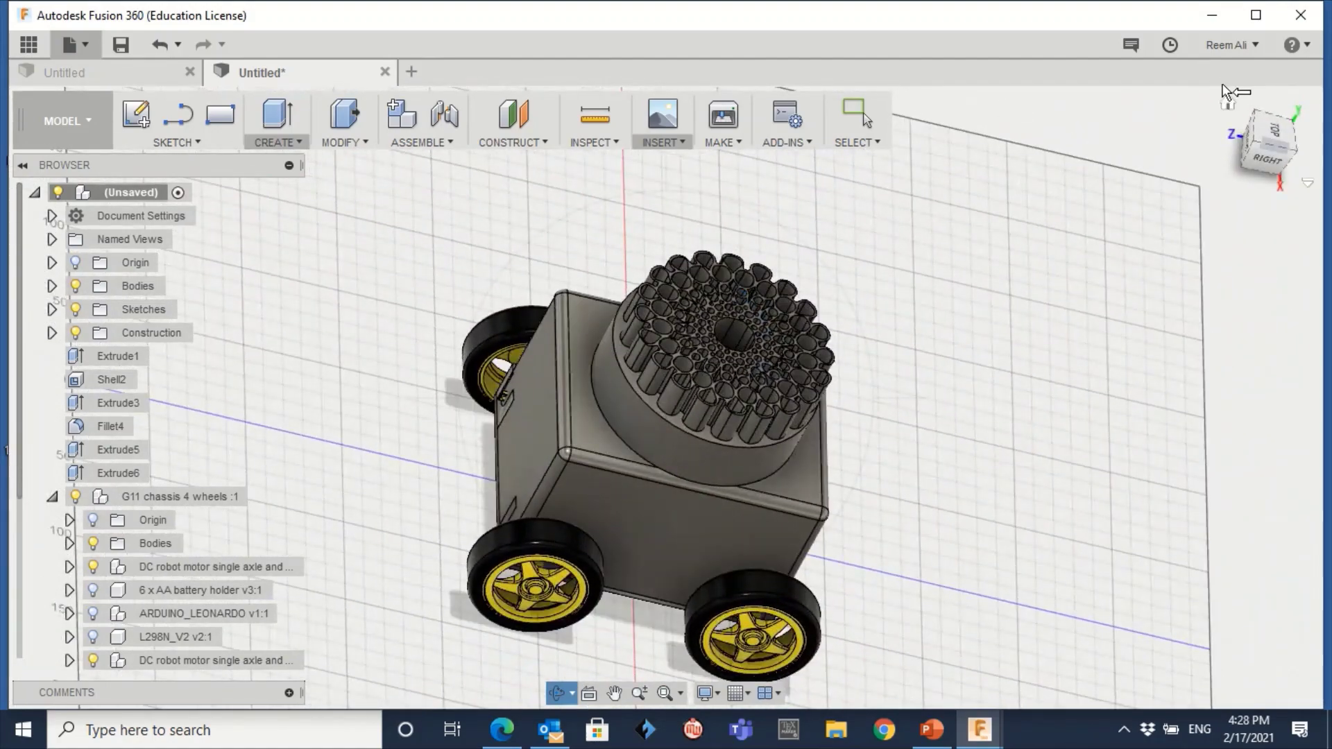
key("Escape")
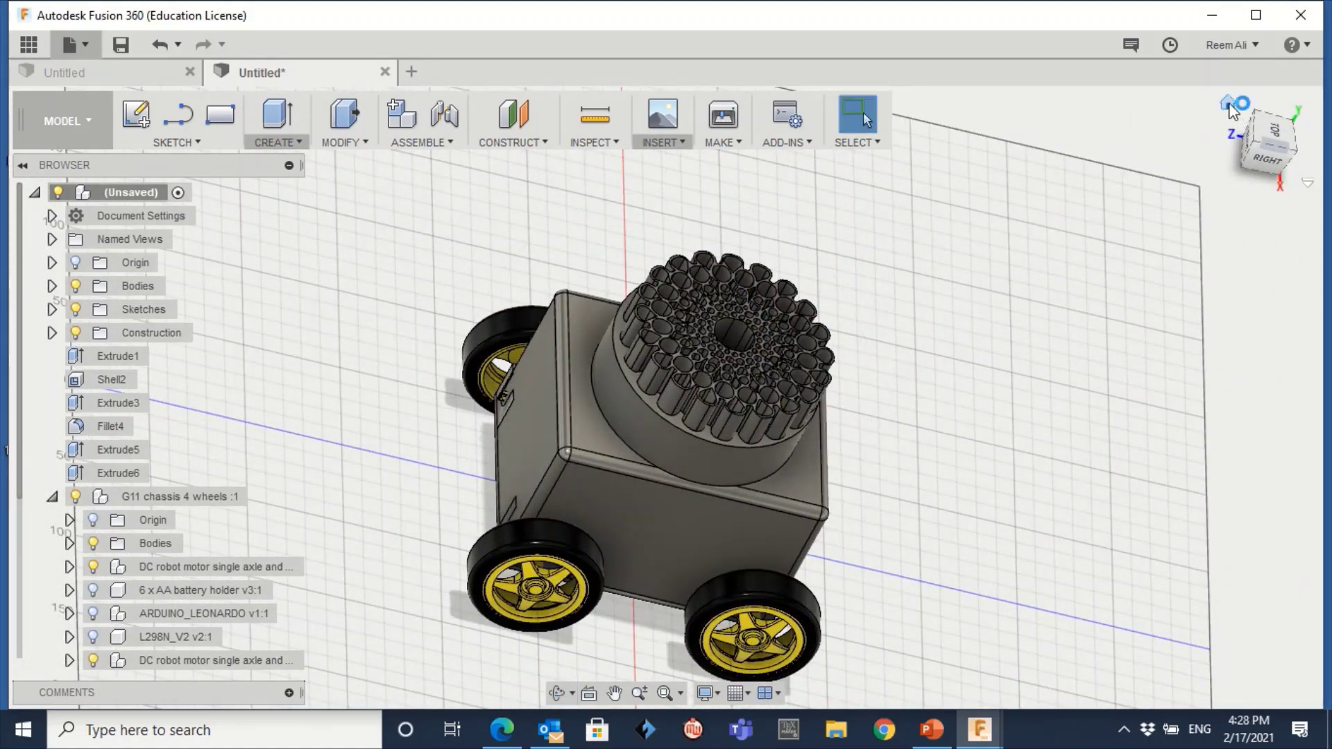
left_click(1228, 104)
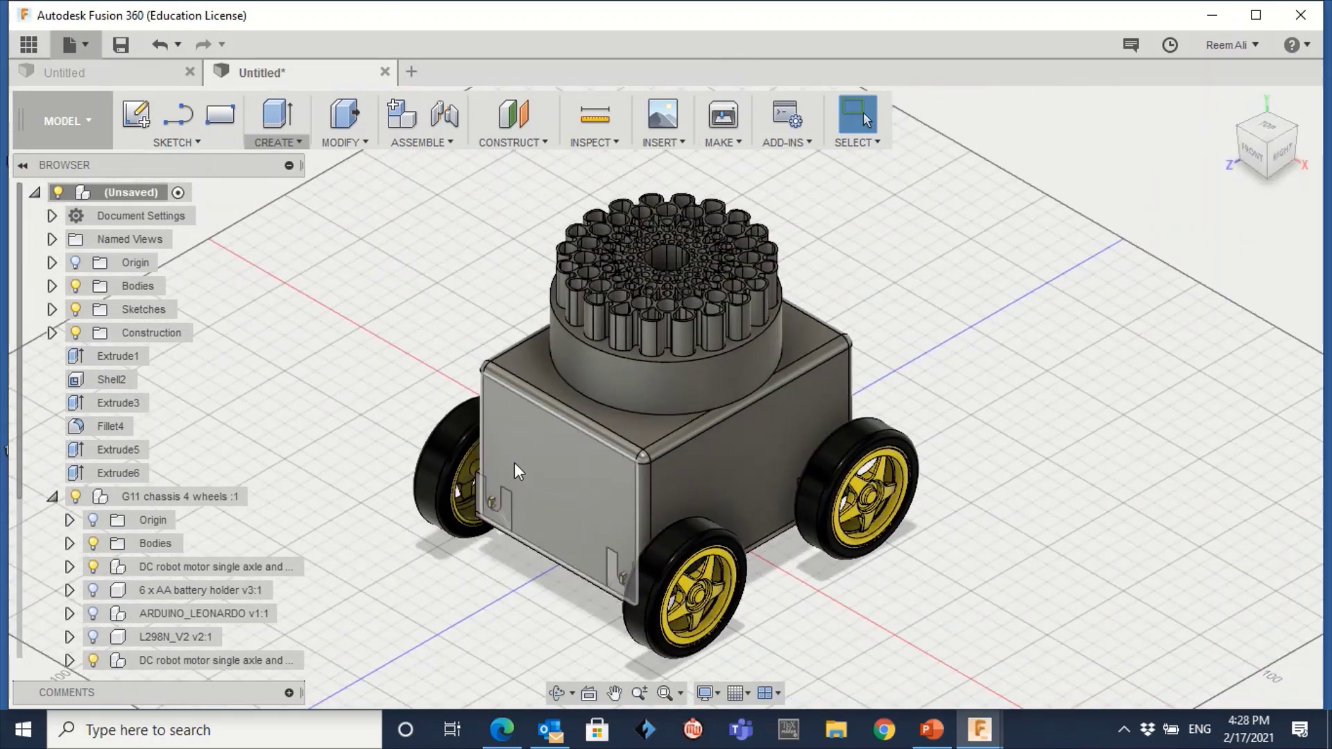
left_click(546, 497)
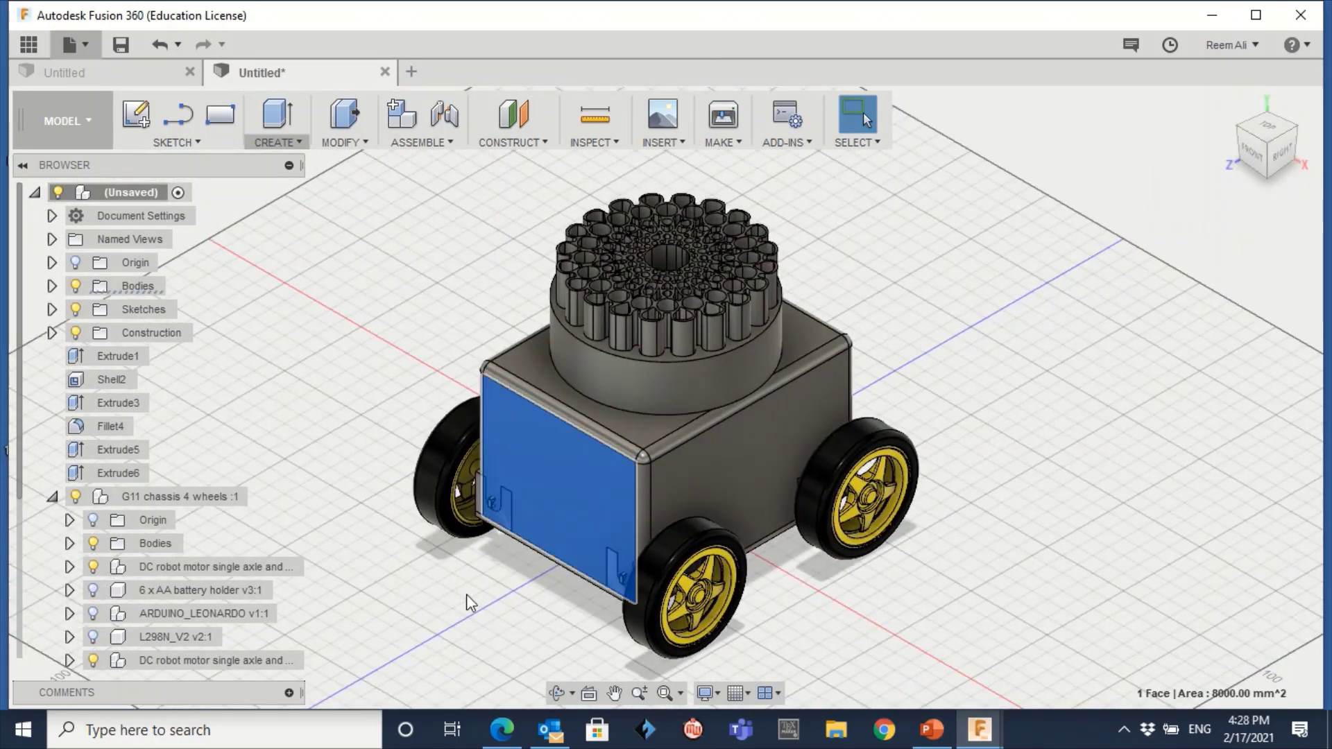
left_click(277, 140)
left_click(288, 188)
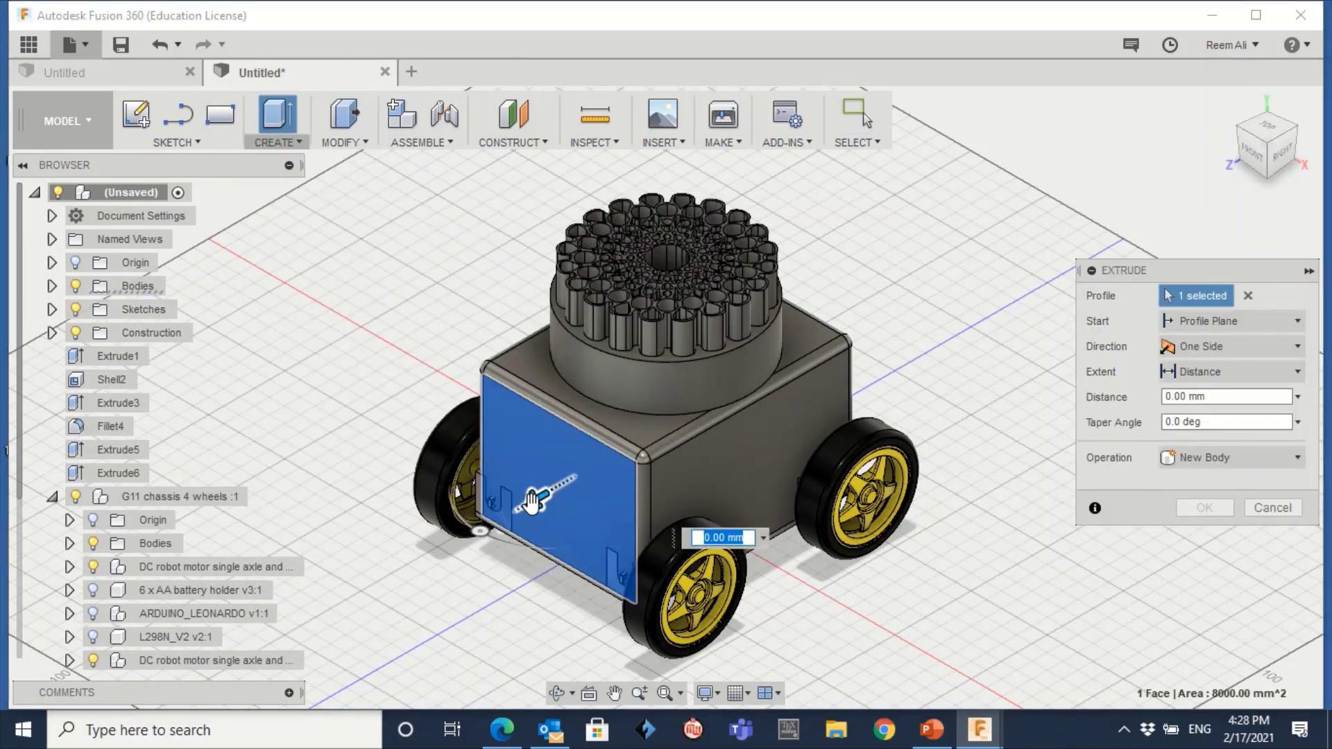
mouse_move(537, 498)
left_mouse_down()
mouse_move(452, 556)
mouse_move(581, 477)
mouse_move(551, 529)
mouse_move(545, 505)
mouse_move(531, 506)
left_mouse_up()
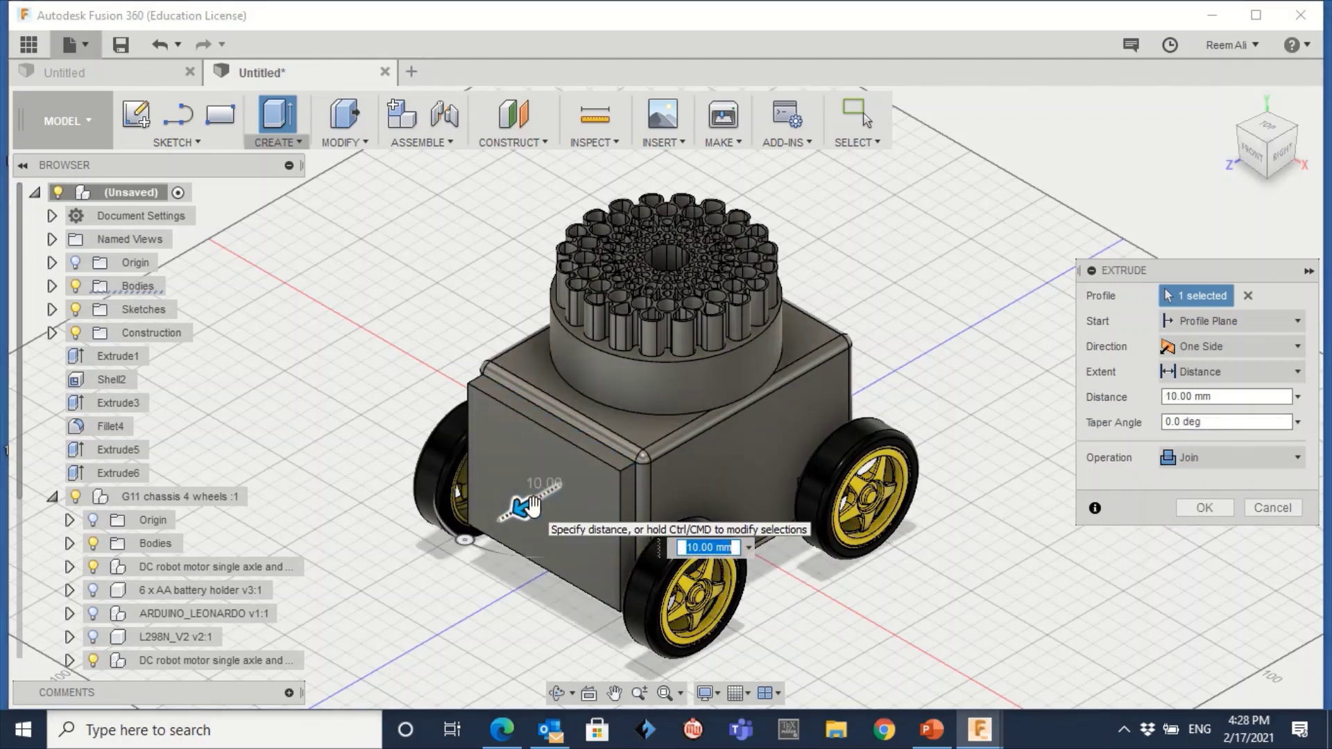
key("Return")
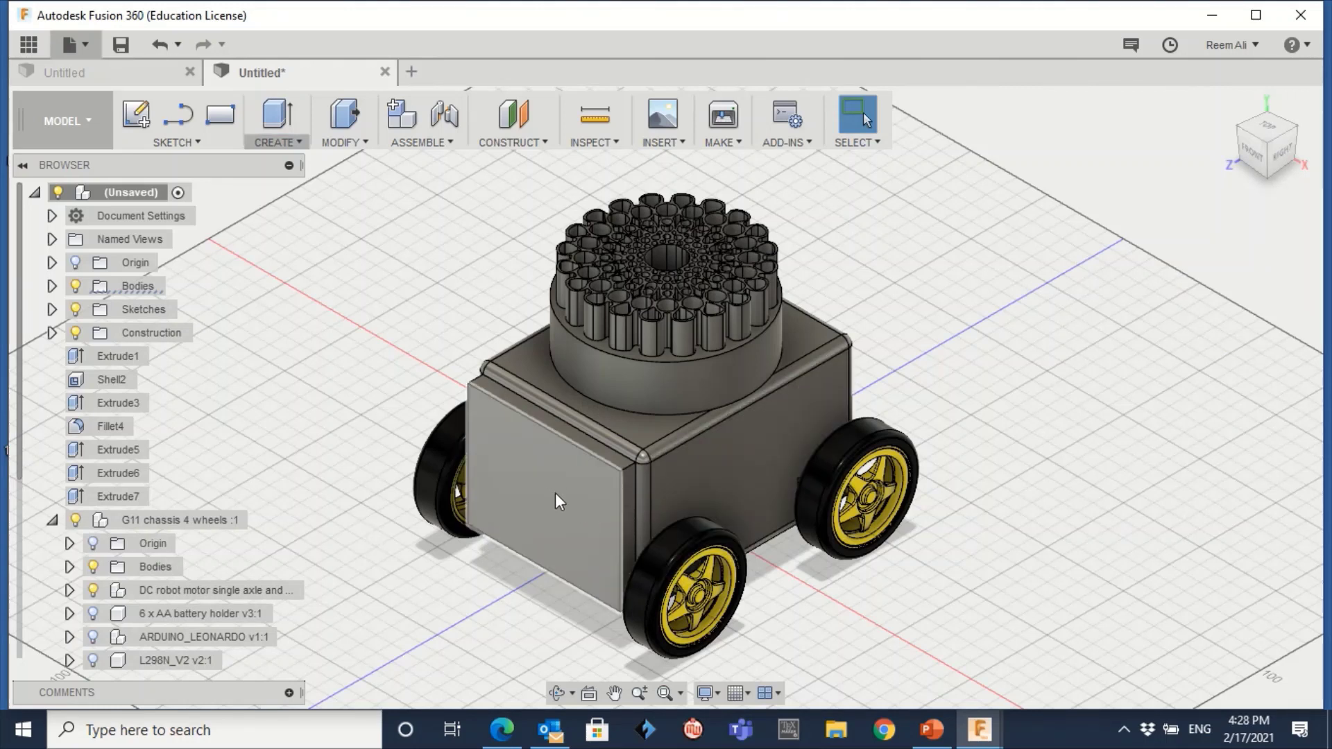
Insert the joFTCQ01 SVG logo onto the car body's front face and confirm it
left_click(672, 143)
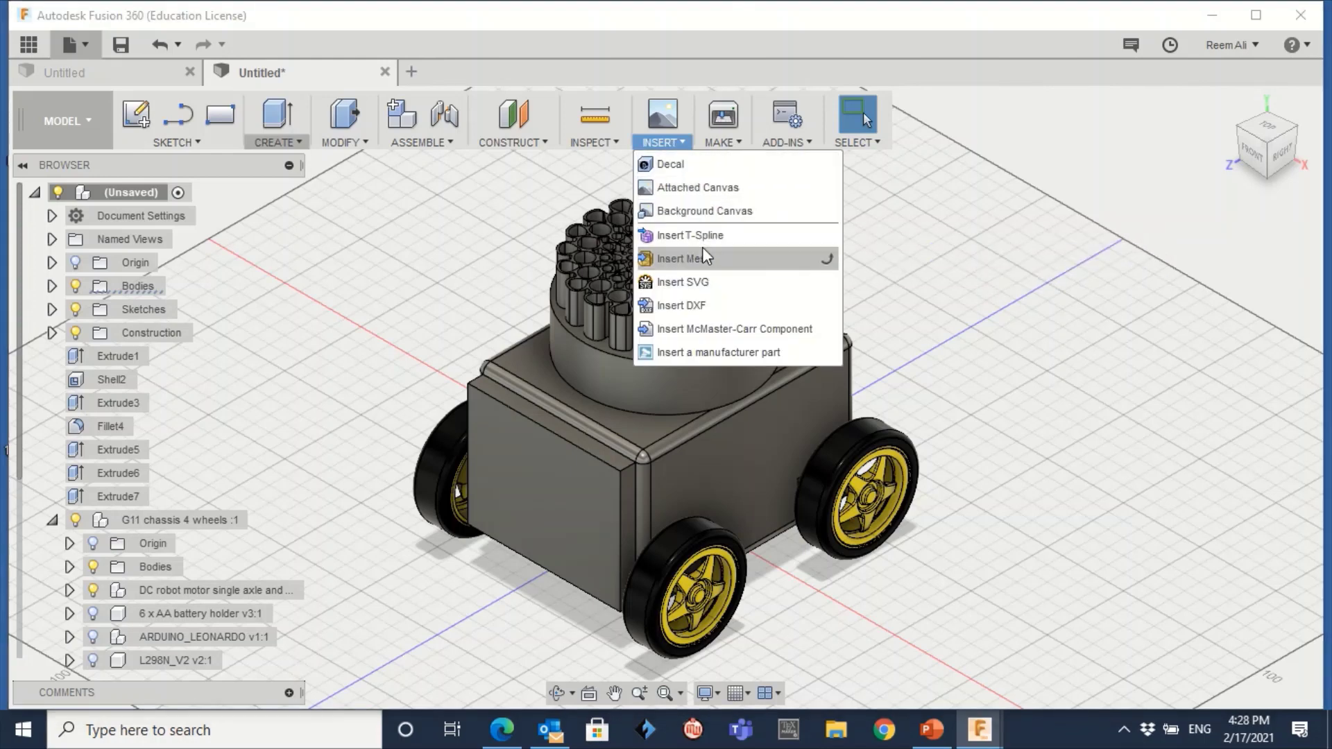
left_click(726, 283)
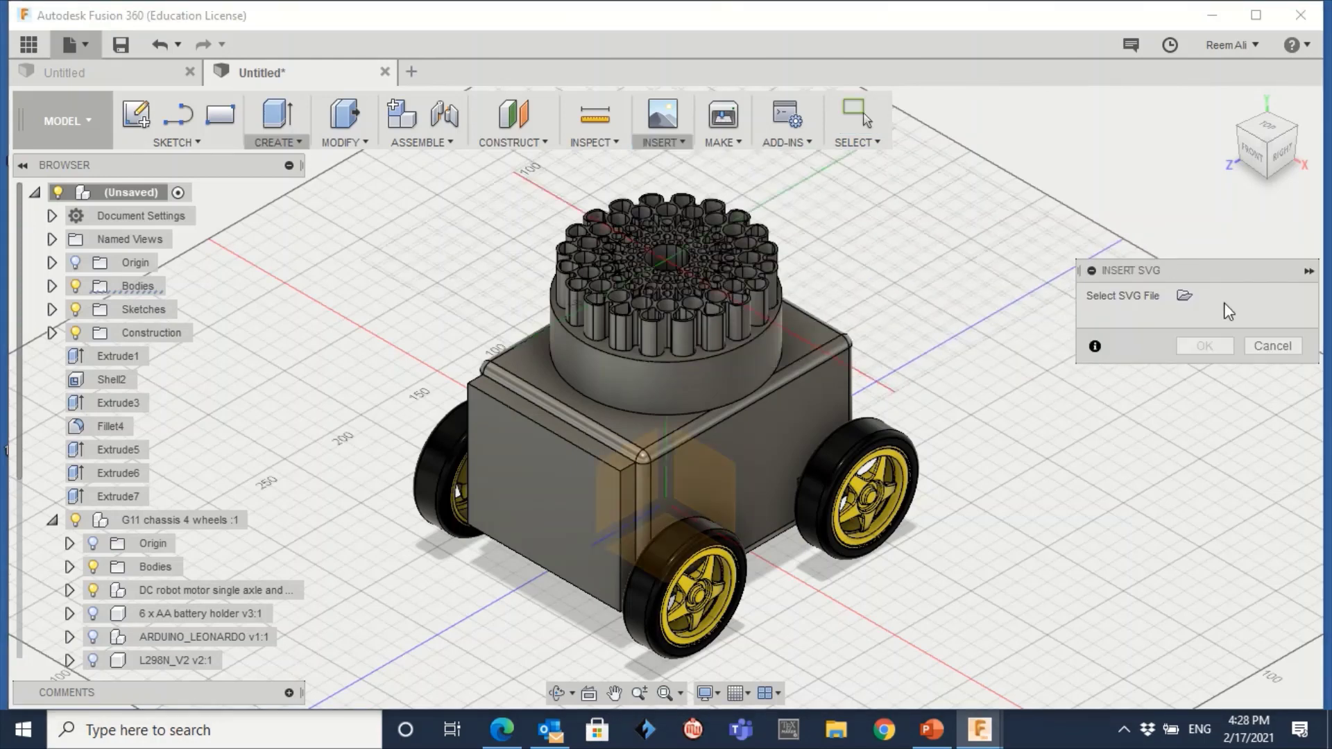
left_click(1183, 295)
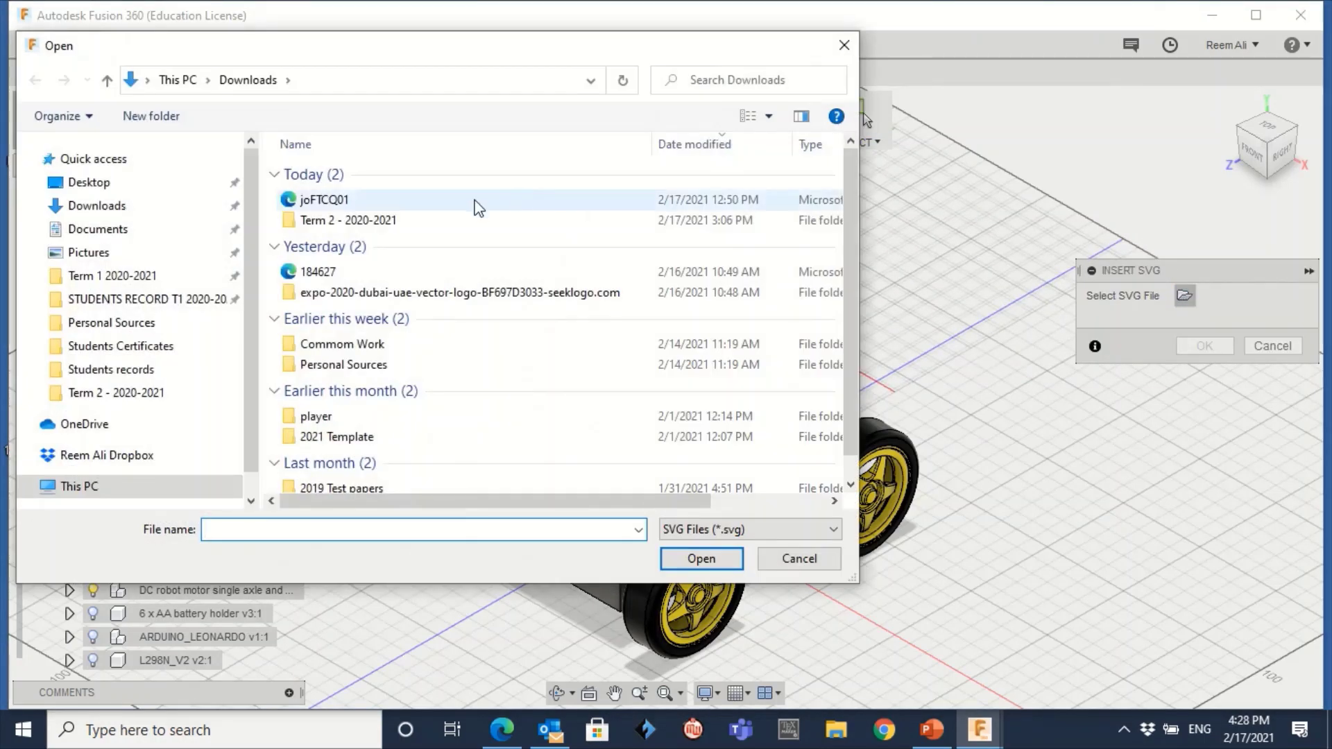
double_click(448, 199)
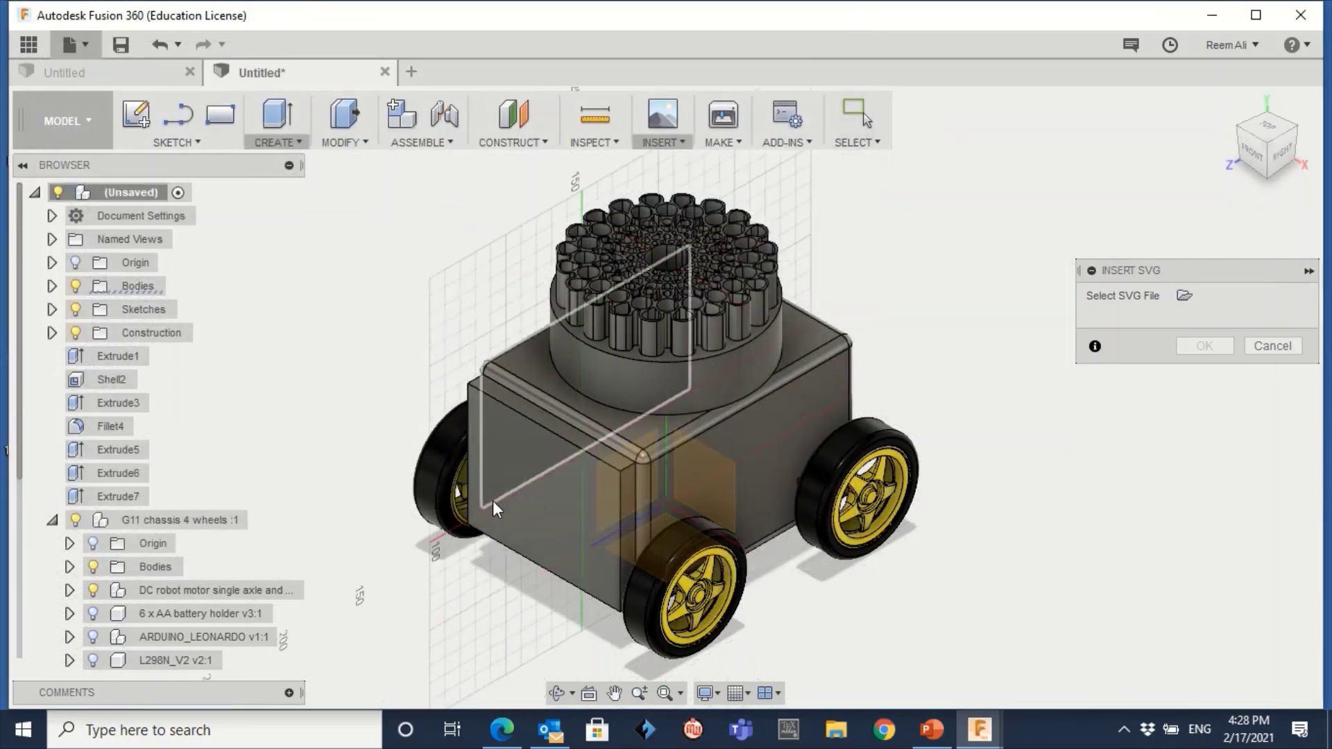
left_click(543, 501)
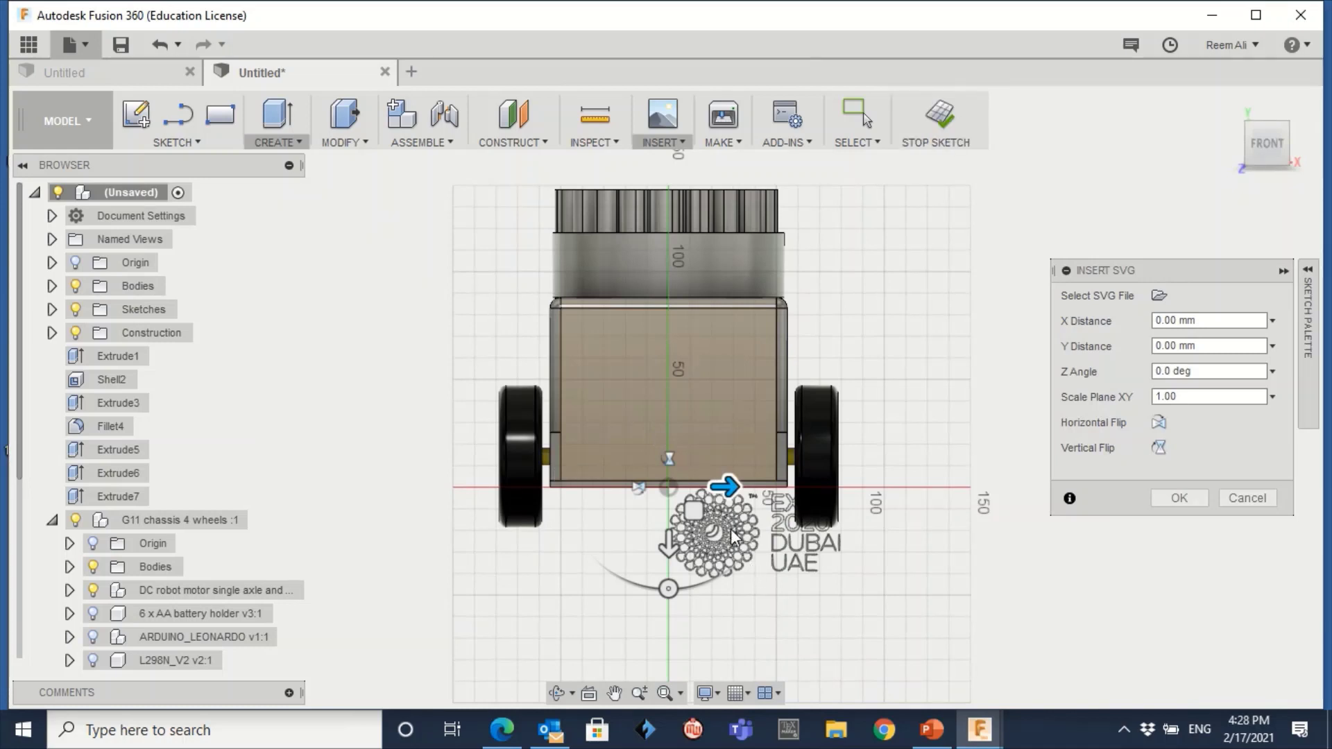
left_click_drag(697, 497, 593, 369)
left_click(1179, 498)
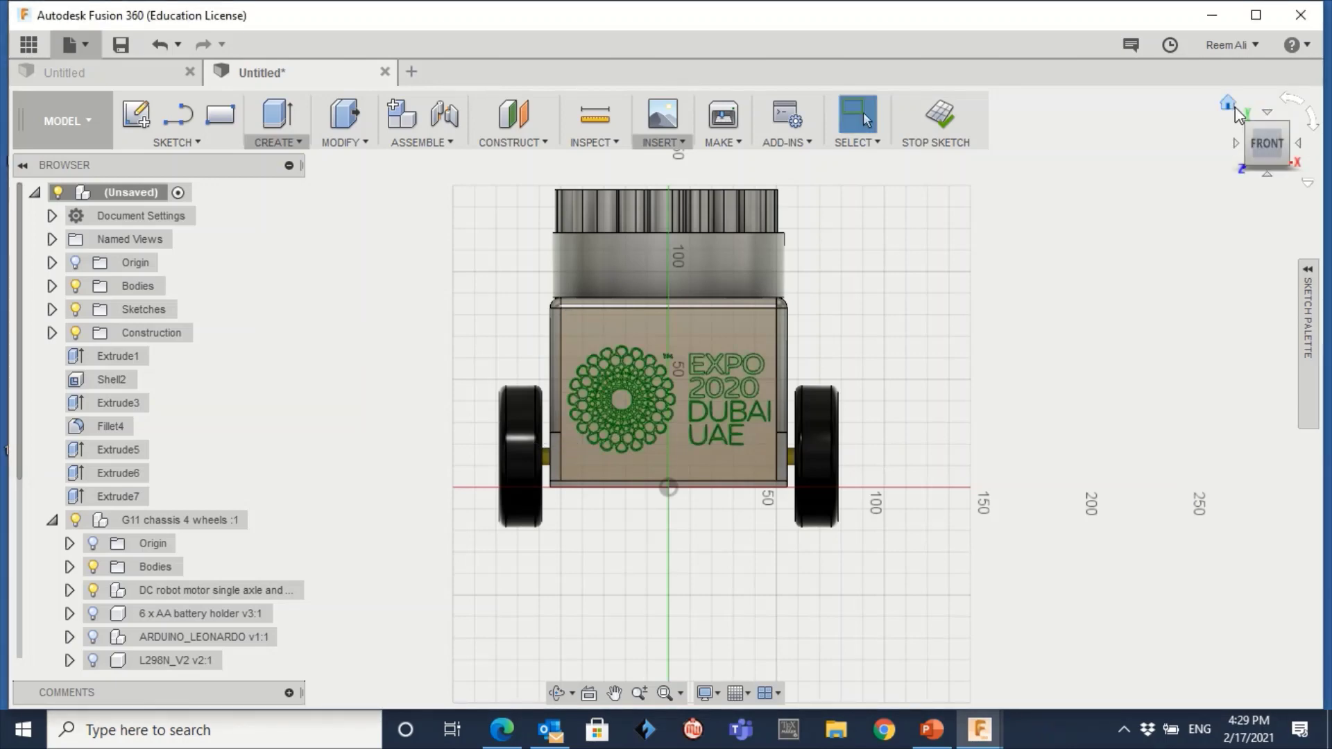
left_click(1230, 107)
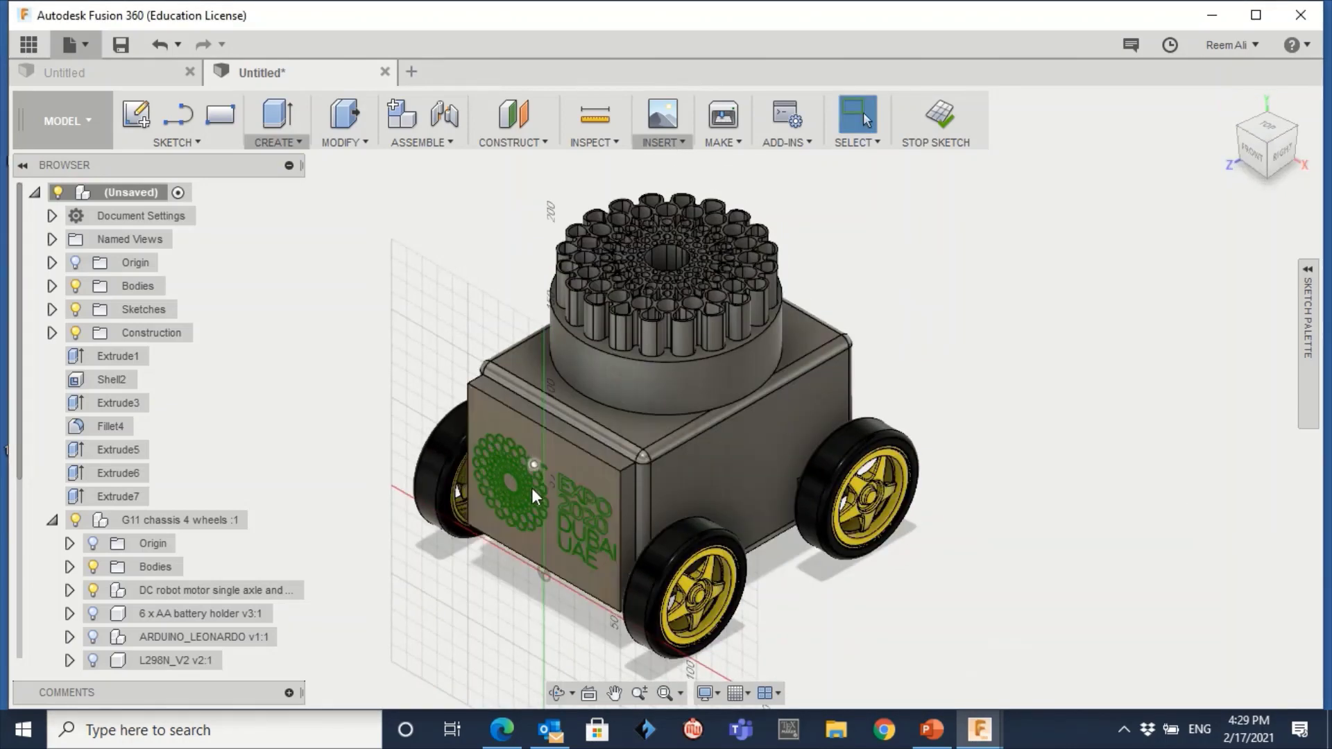
Extrude the front-face logo profile -5 mm as a cut, then inspect the relief up close
left_click(281, 143)
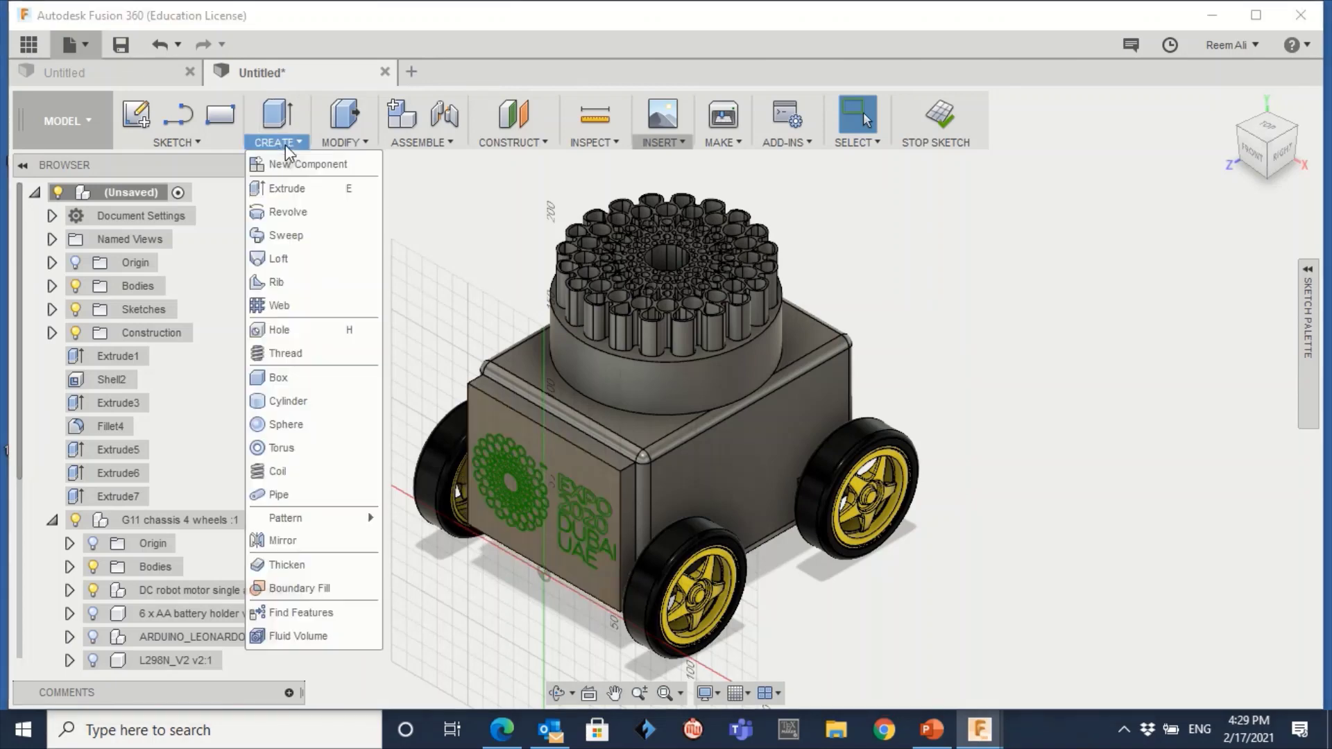
left_click(303, 197)
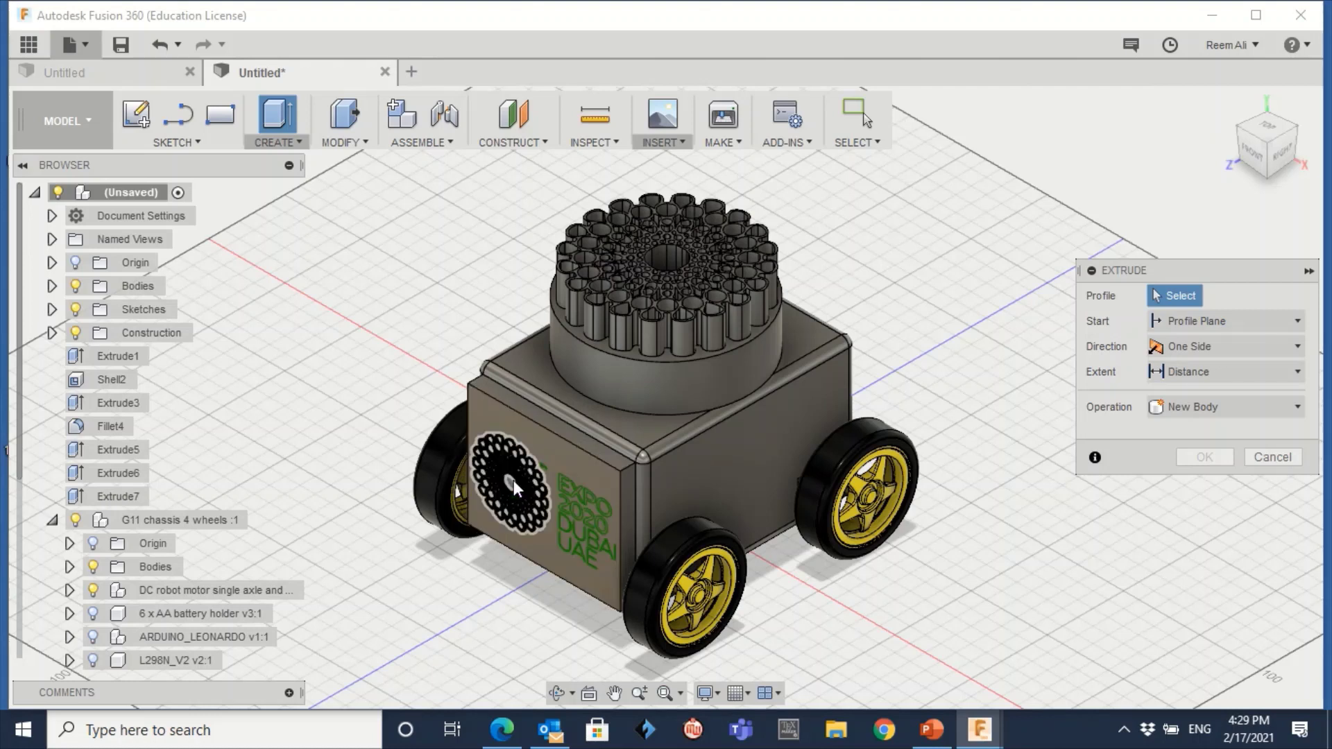
left_click(563, 448)
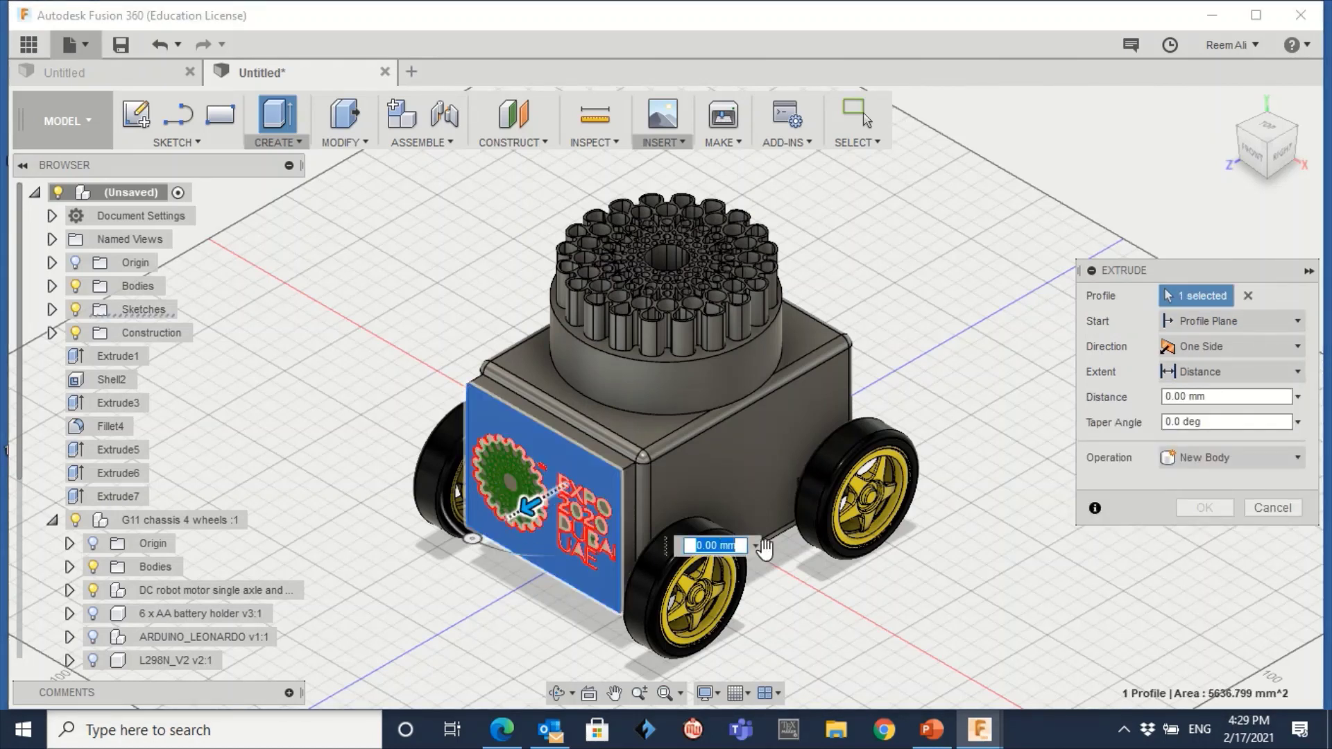
type("-5")
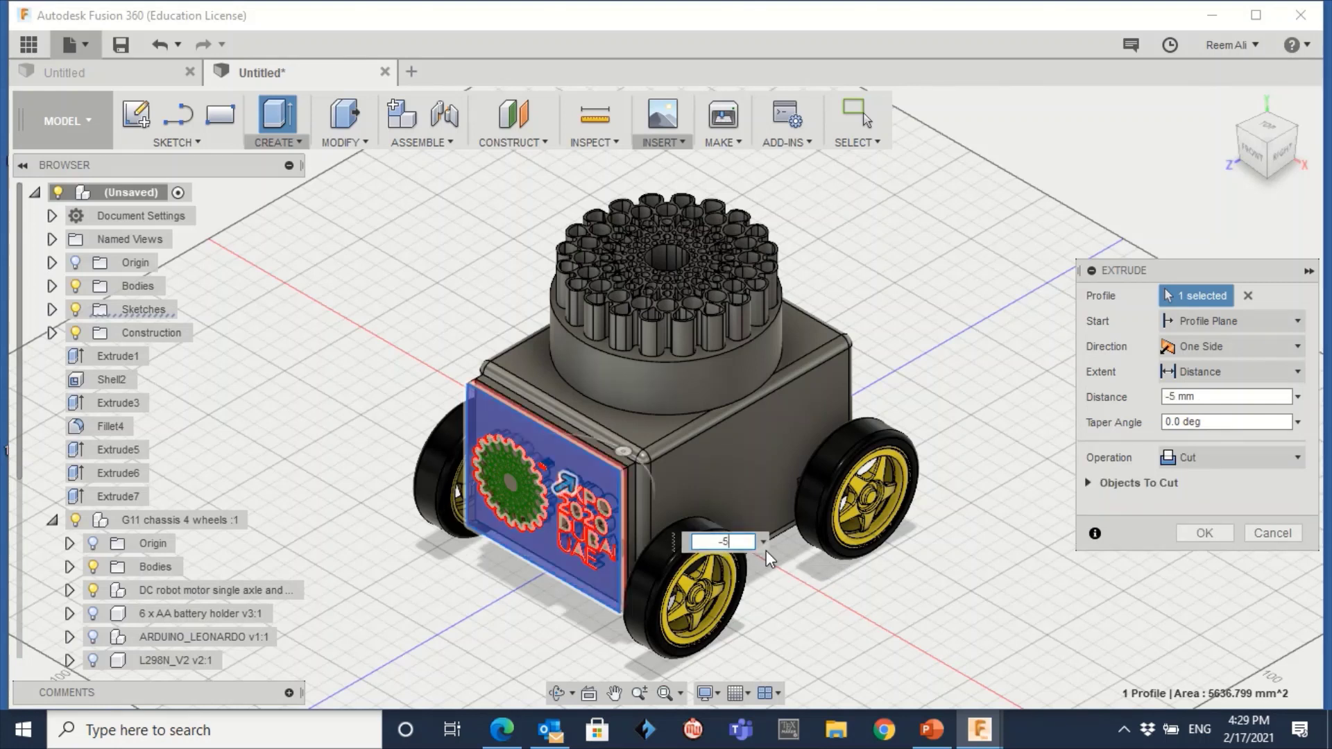
key("Return")
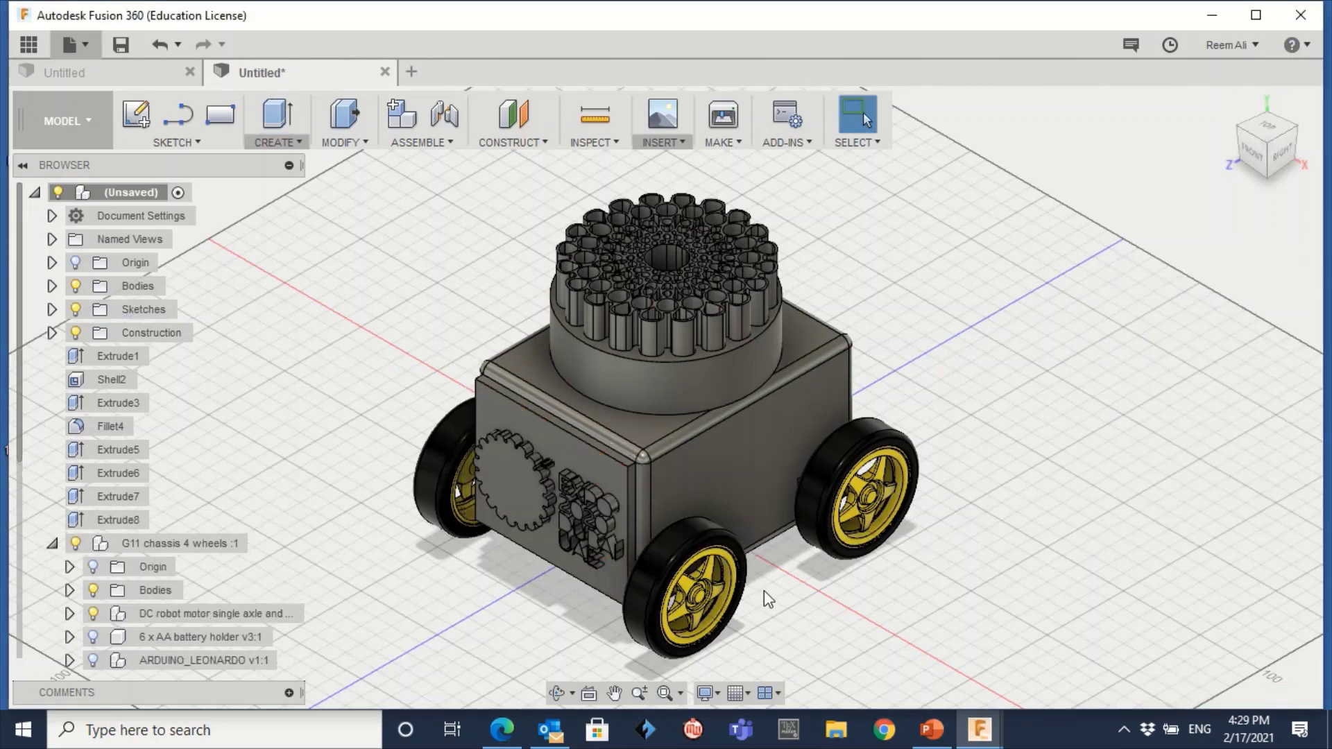
middle_click_drag(469, 400, 616, 538, "shift")
left_click_drag(615, 538, 687, 575)
left_click(639, 693)
left_click_drag(557, 589, 558, 624)
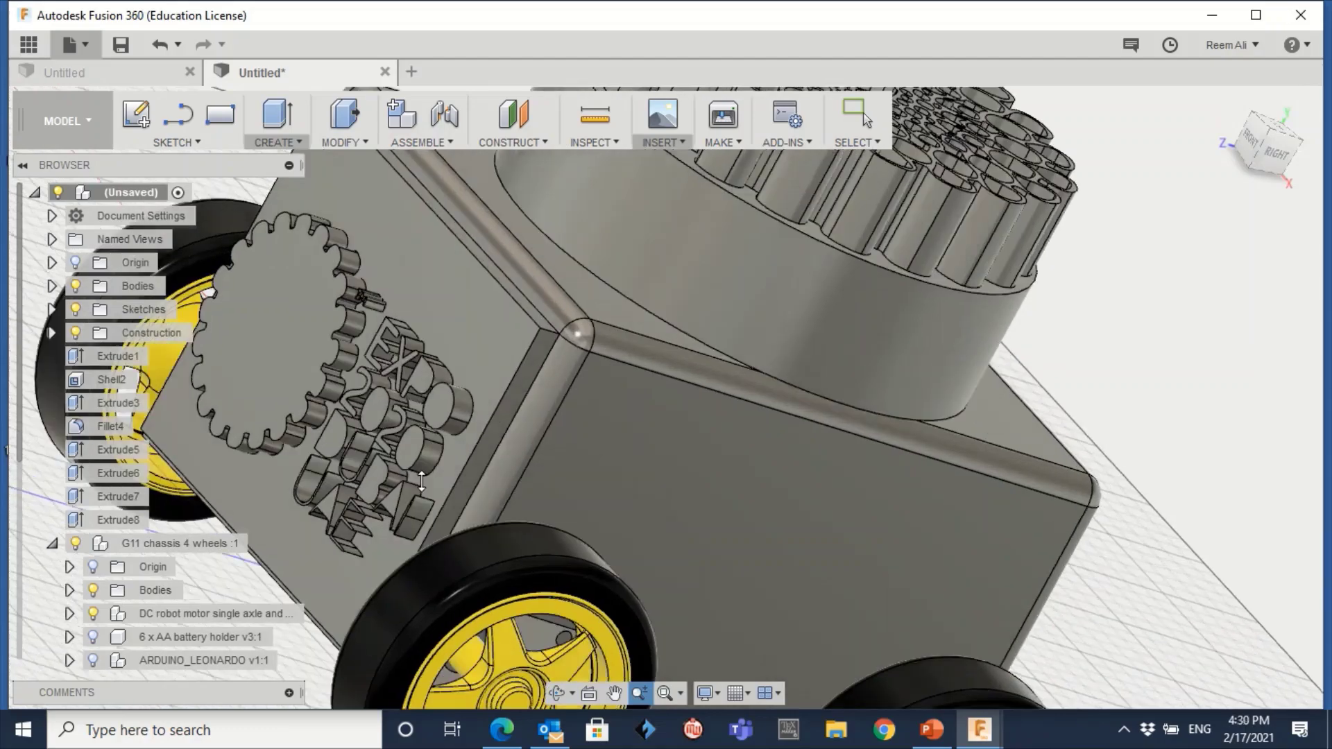
left_click(1228, 103)
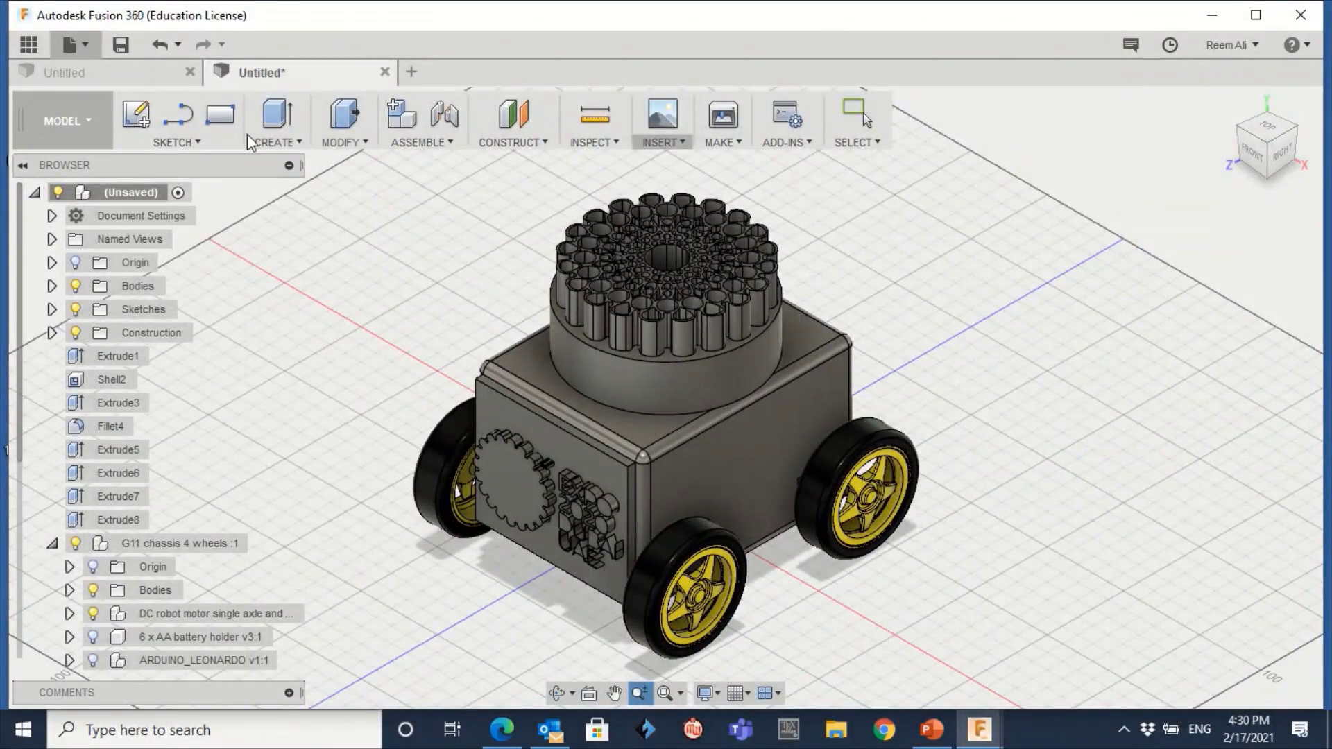
Sketch a two-point rectangle about 63 mm wide on the car body's right side face
left_click(177, 142)
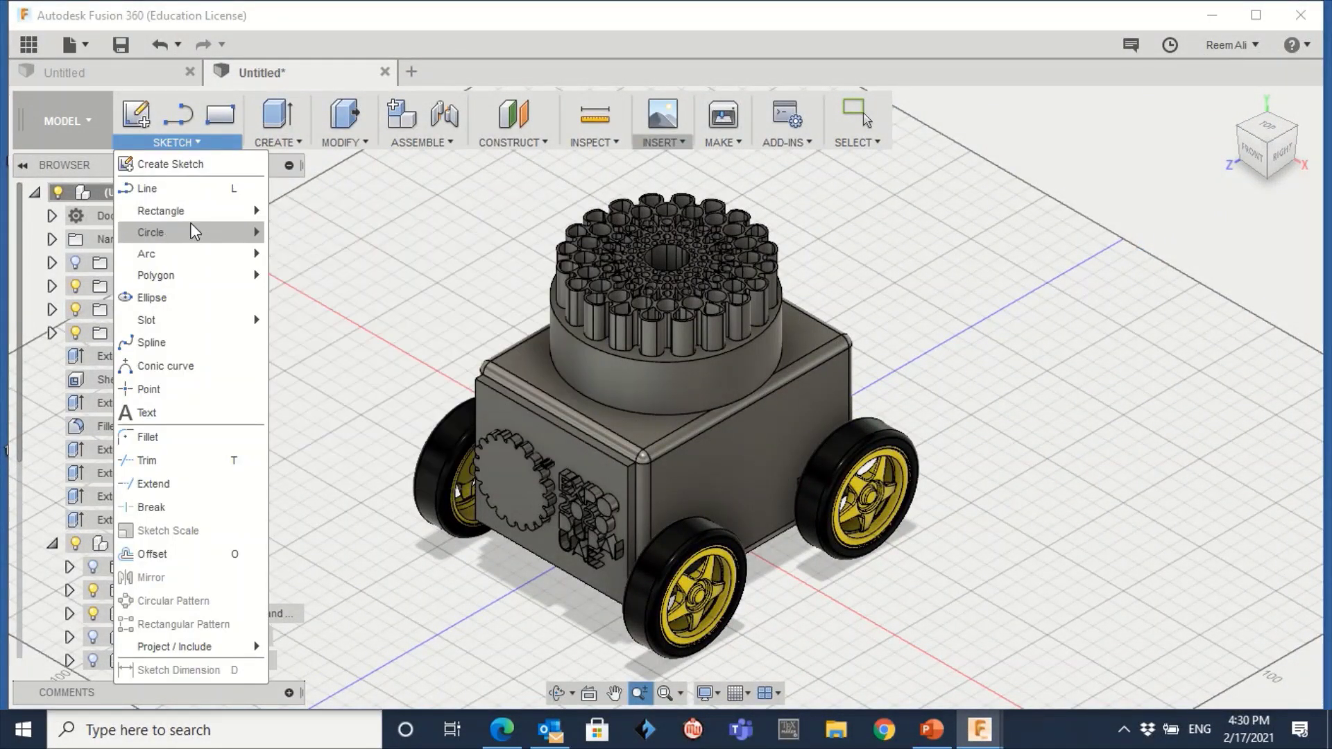
mouse_move(201, 212)
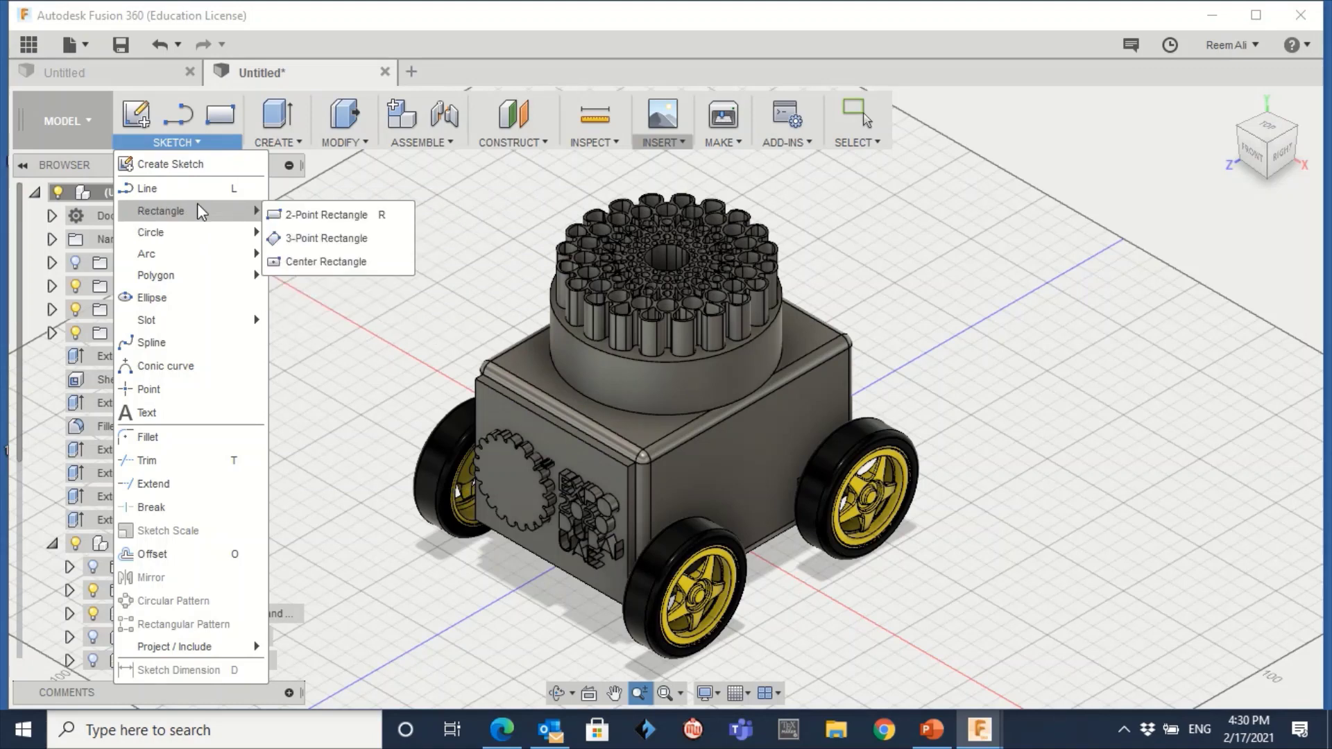
left_click(313, 215)
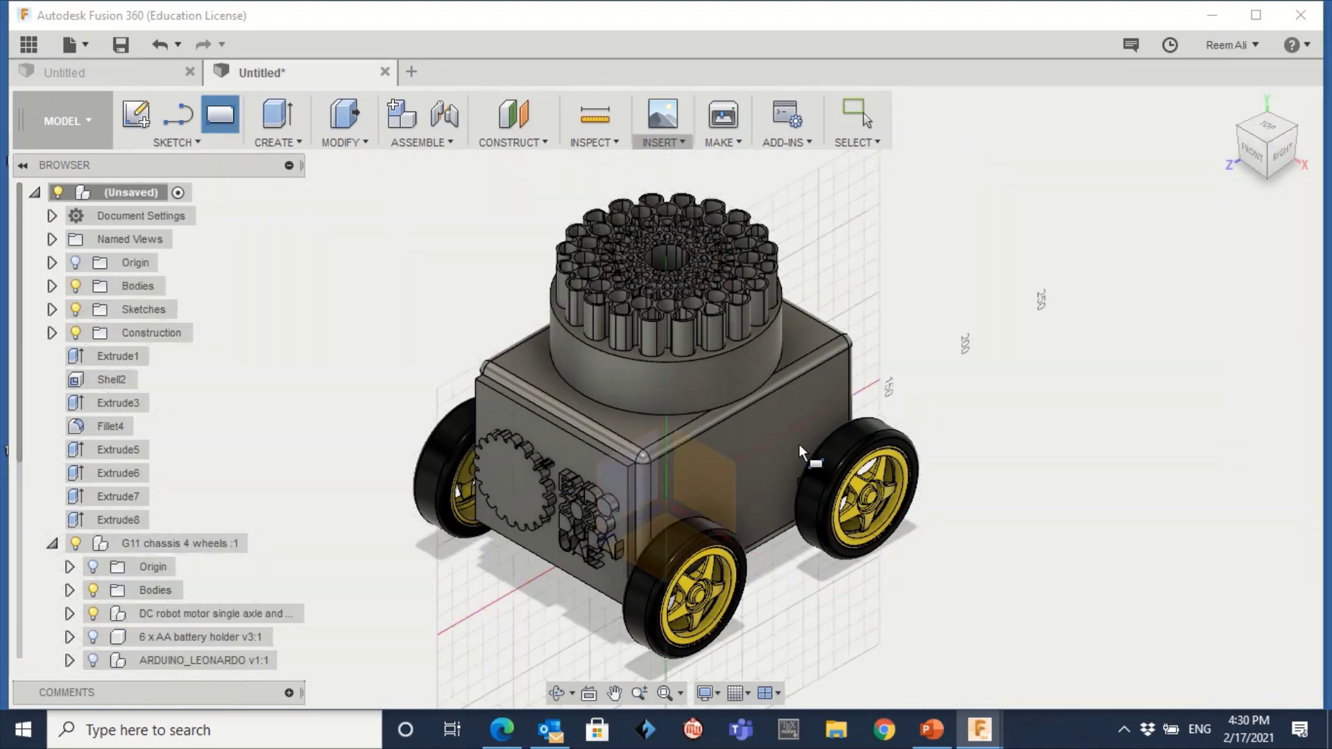
left_click(784, 409)
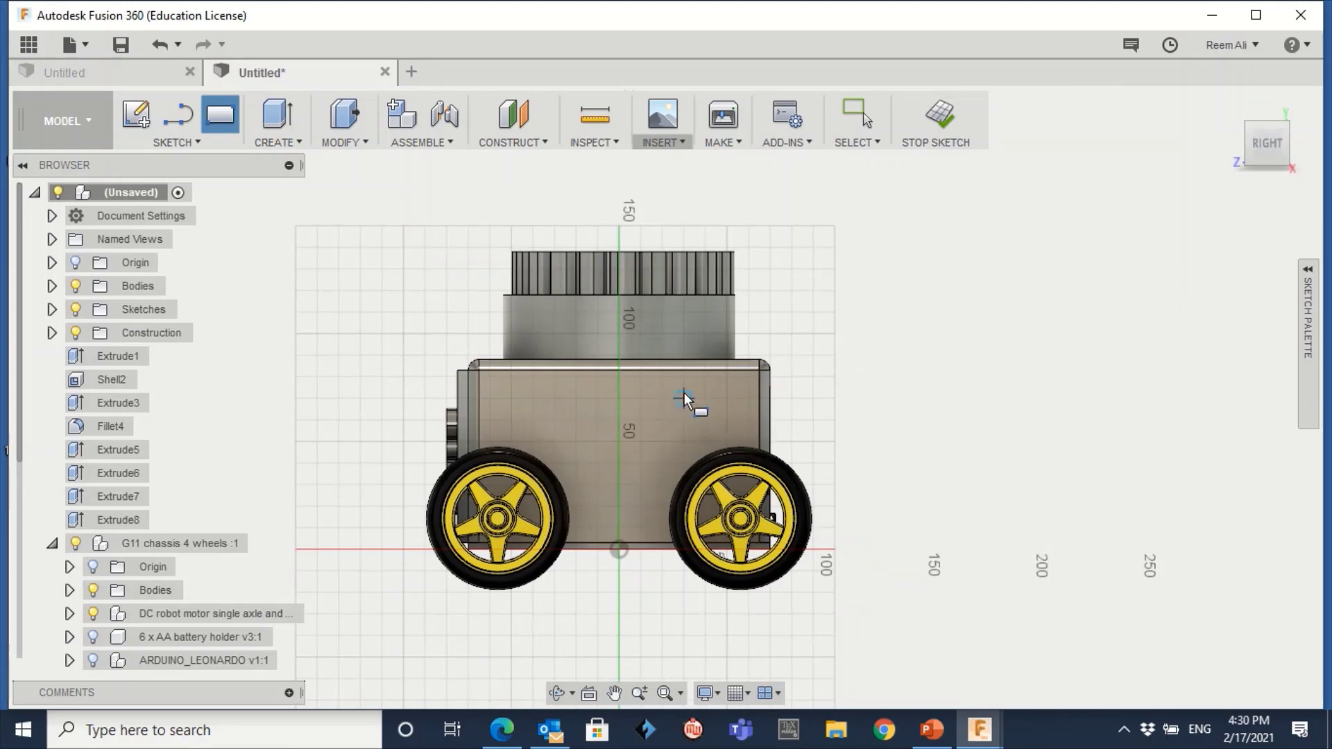
left_click(684, 396)
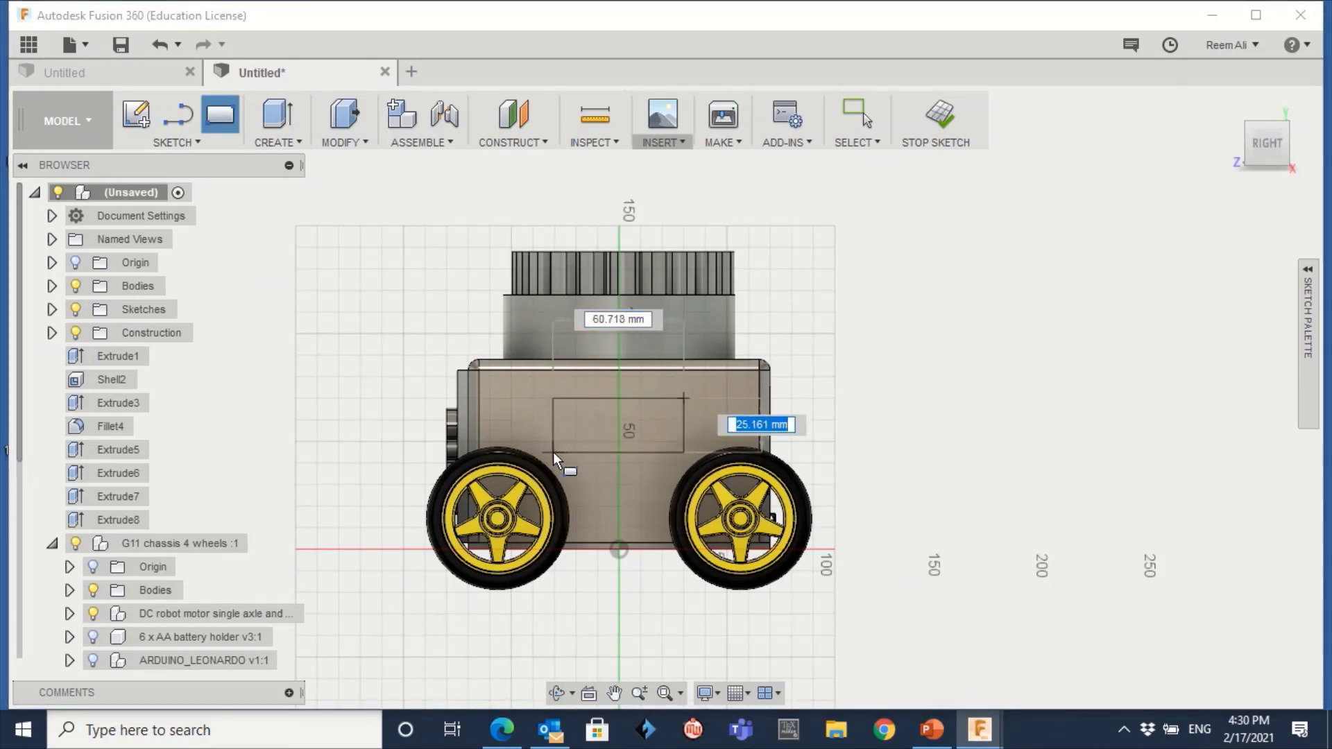
left_click(547, 452)
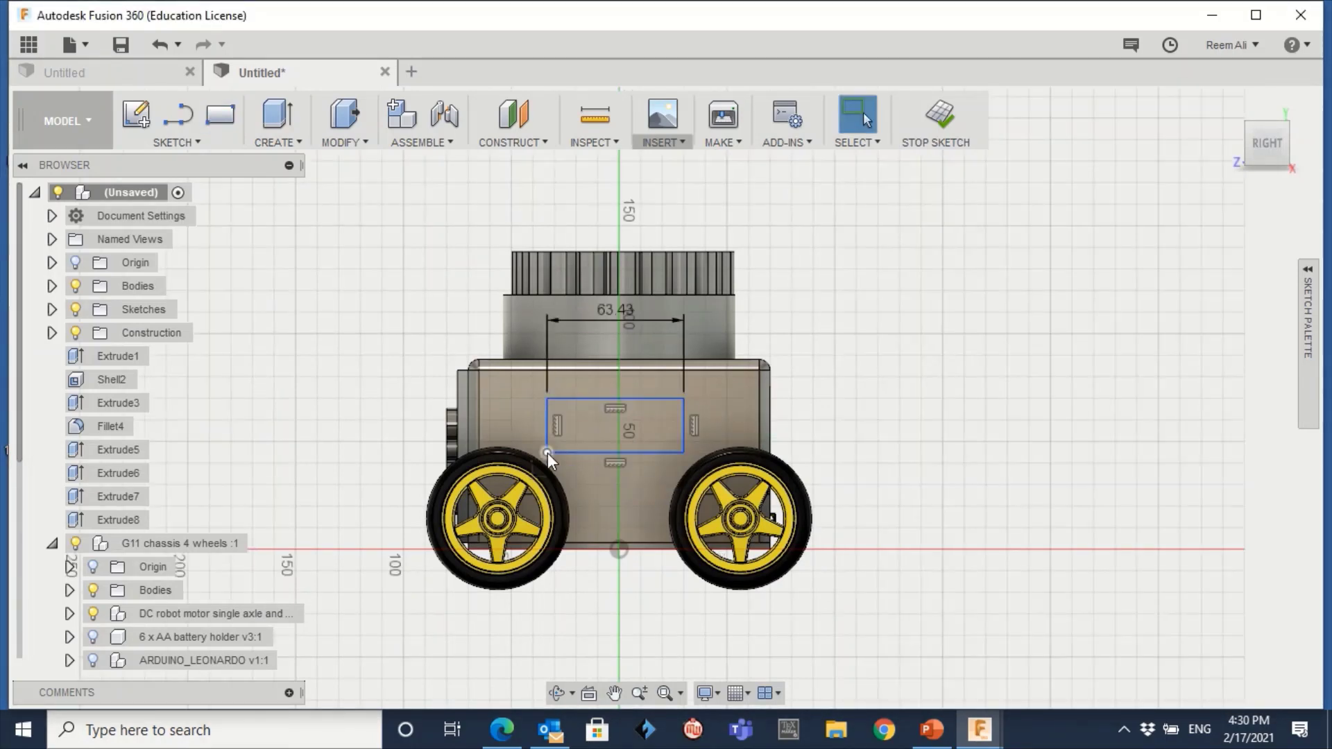
left_click(1227, 104)
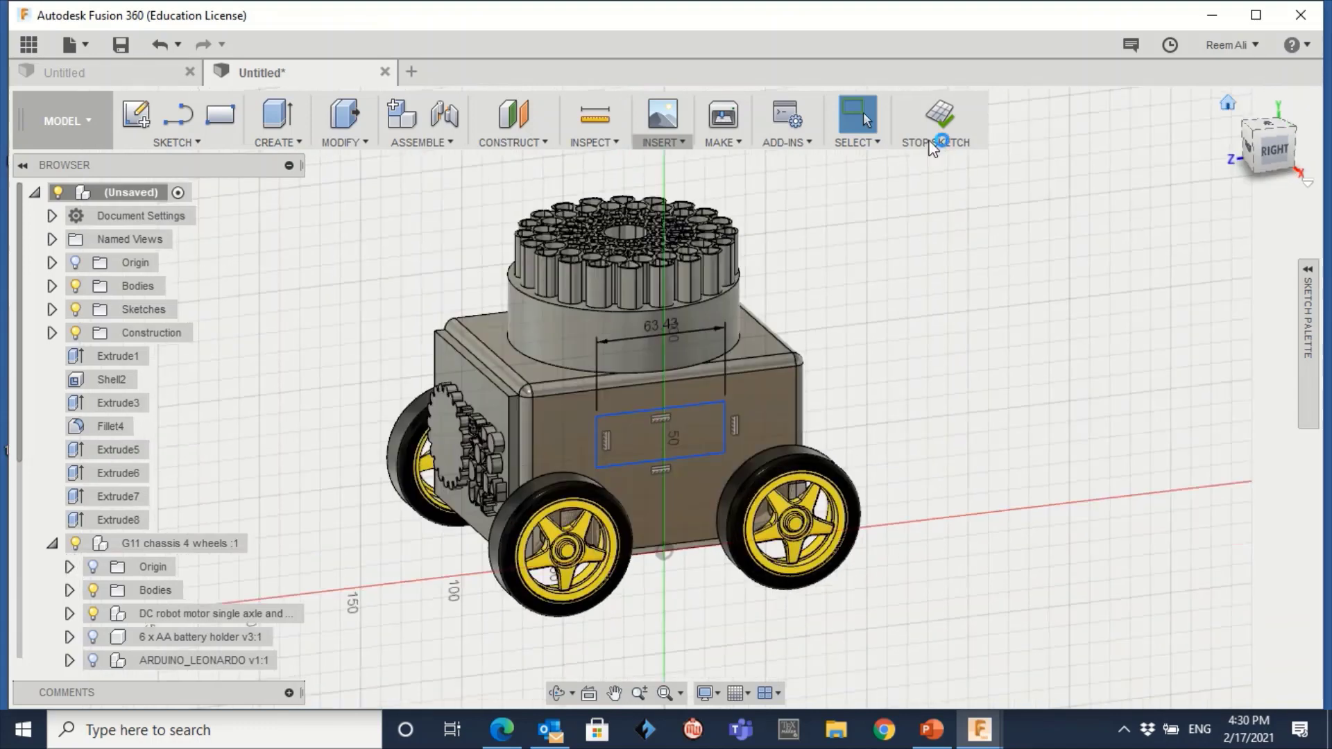
Extrude the side rectangle 5 mm into a rectangular panel (Extrude9)
left_click(293, 139)
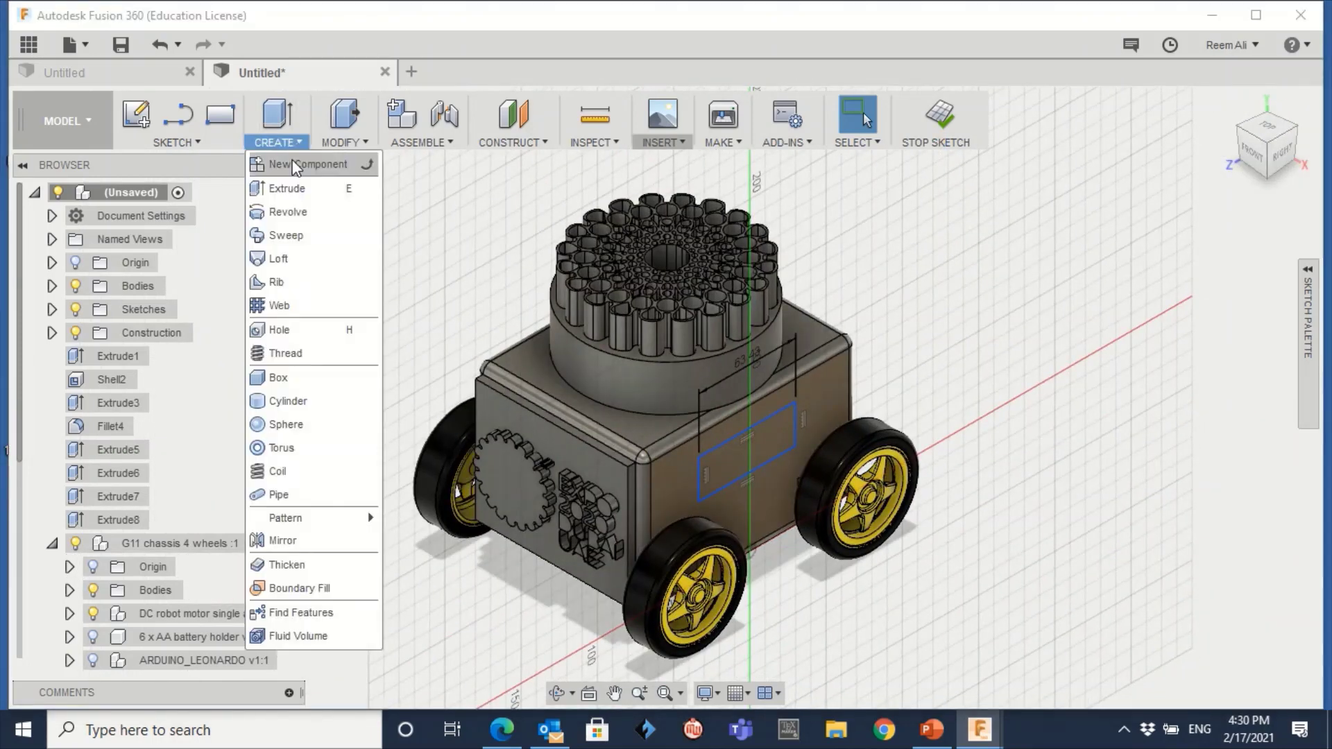
left_click(285, 216)
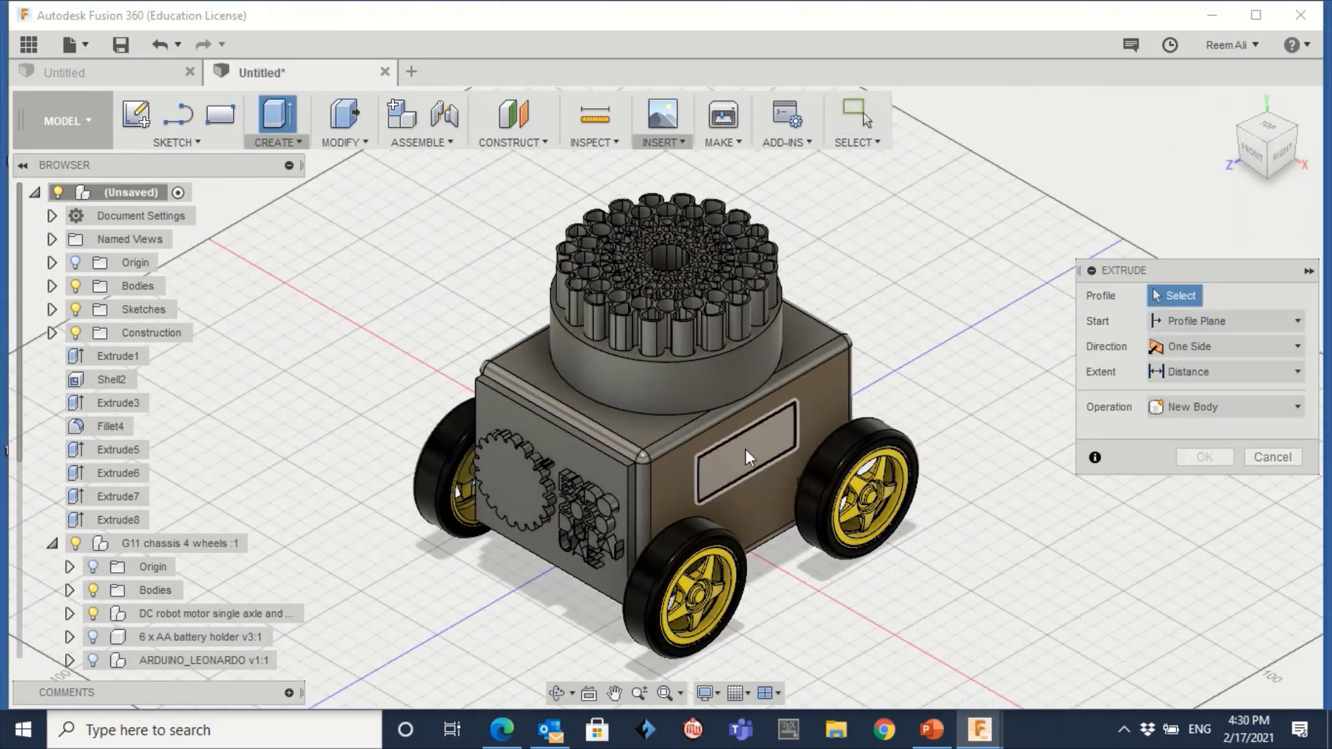
left_click(745, 449)
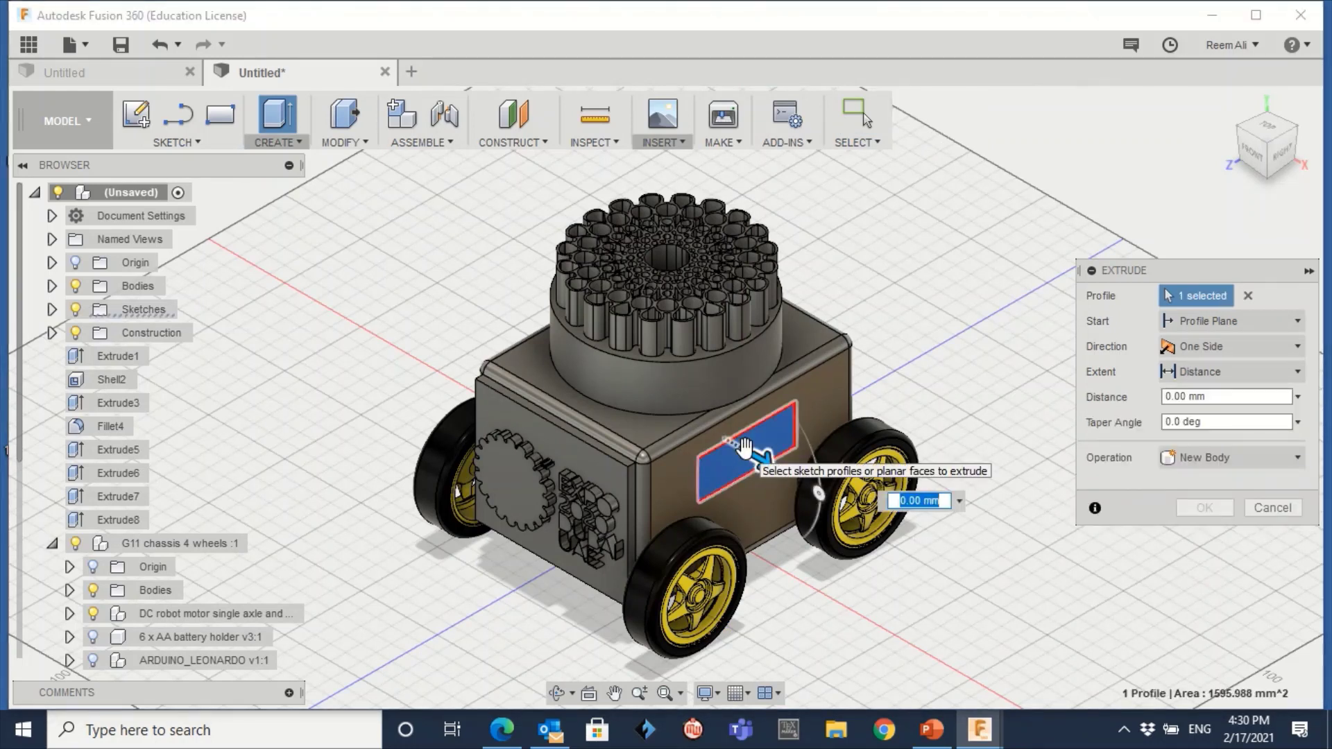
type("5")
key("Return")
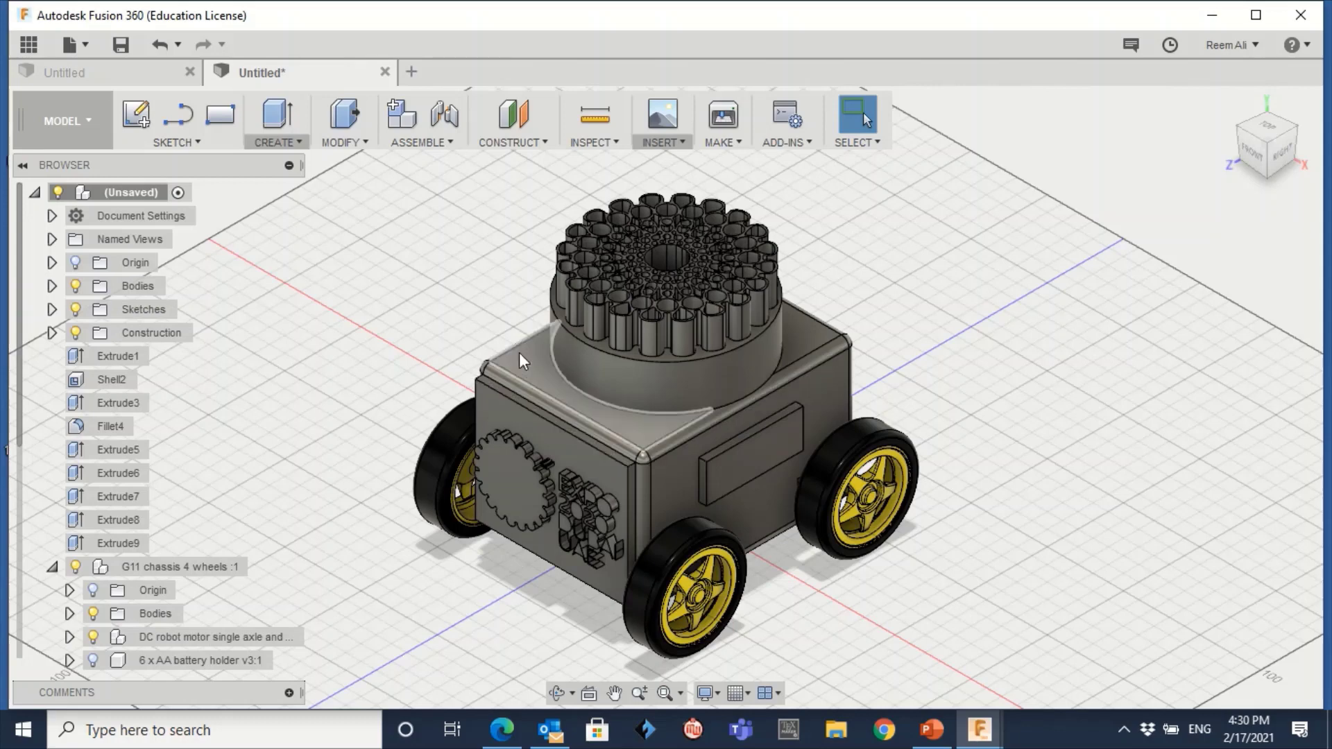
Sketch a roughly 54 mm-wide rectangle on the body's left side face for the name plate
left_click(1236, 127)
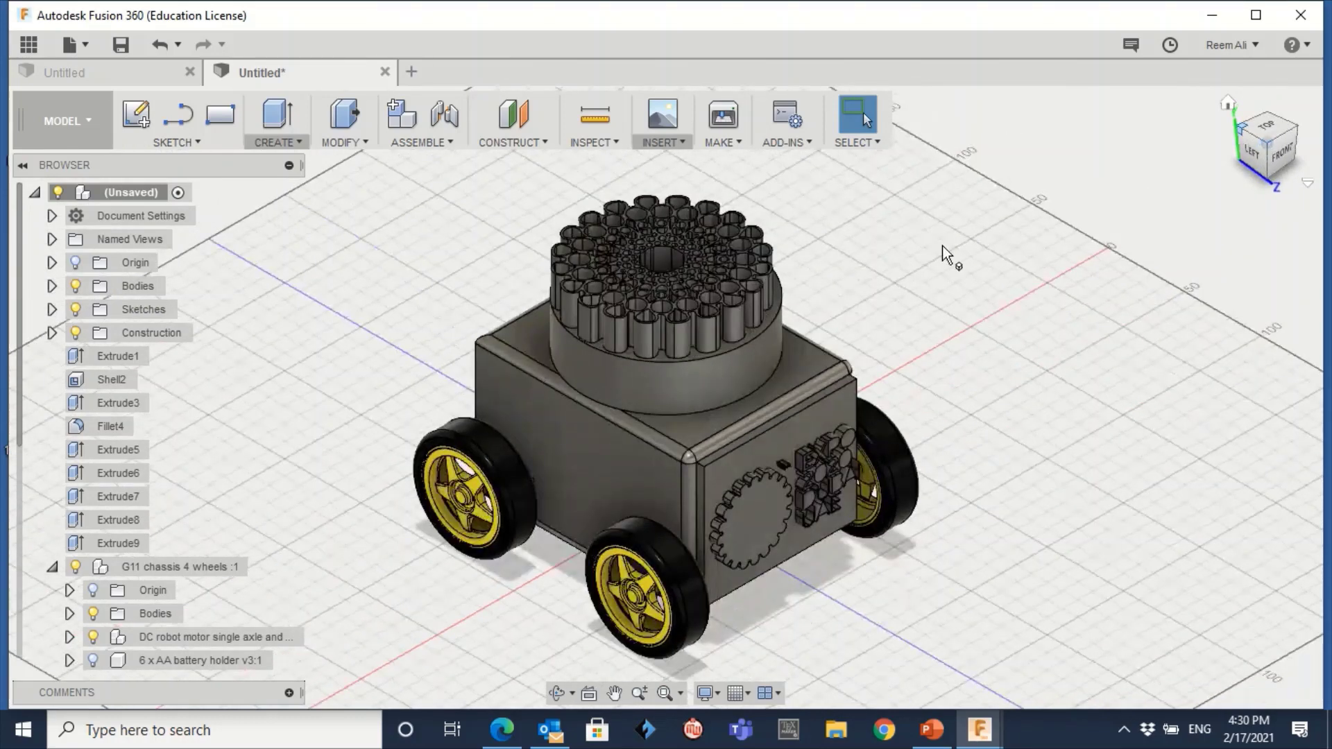
left_click(221, 123)
left_click(550, 435)
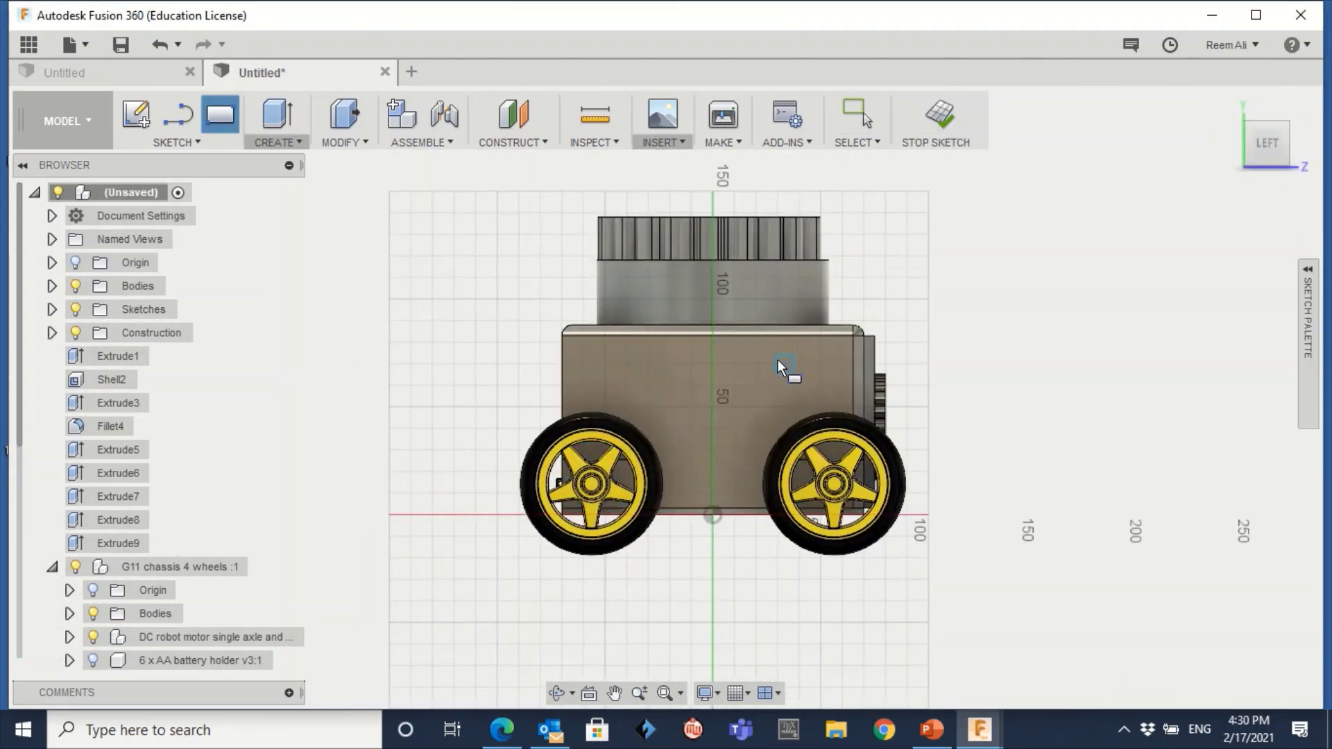
left_click(777, 361)
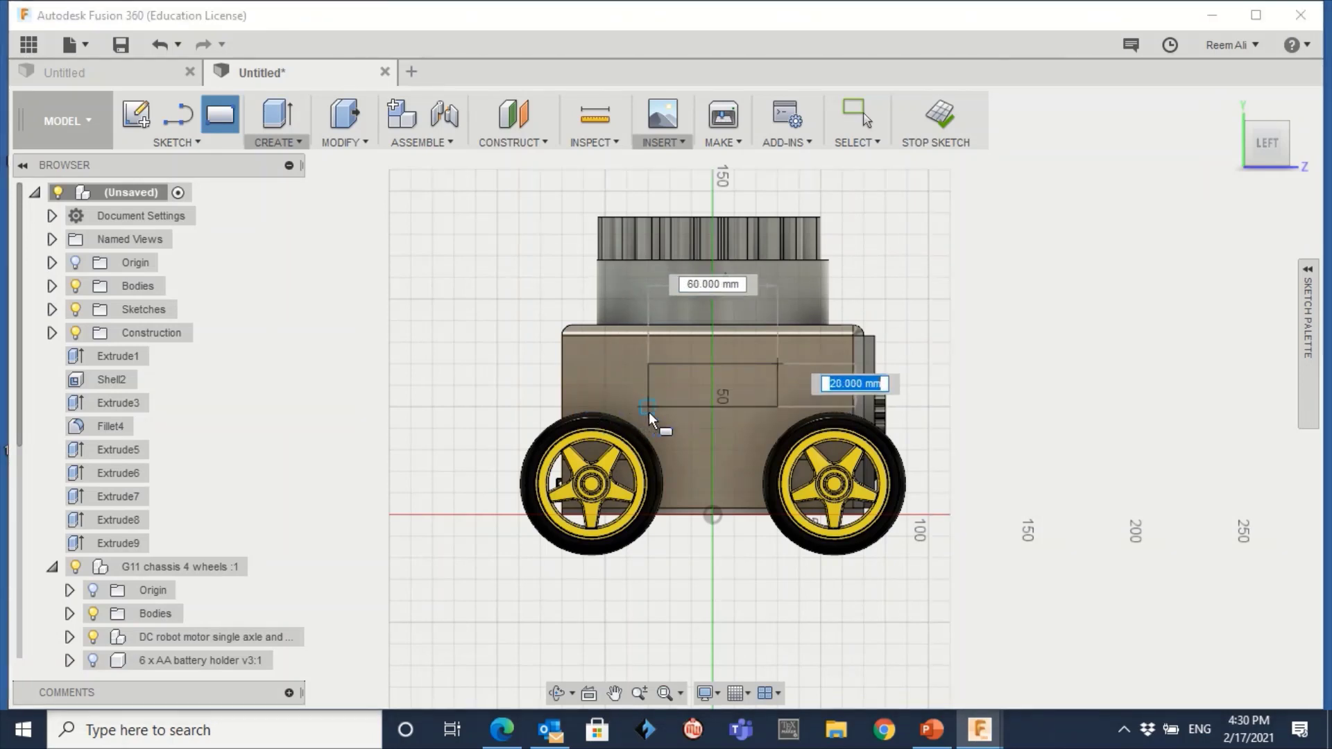
left_click(660, 415)
key("Escape")
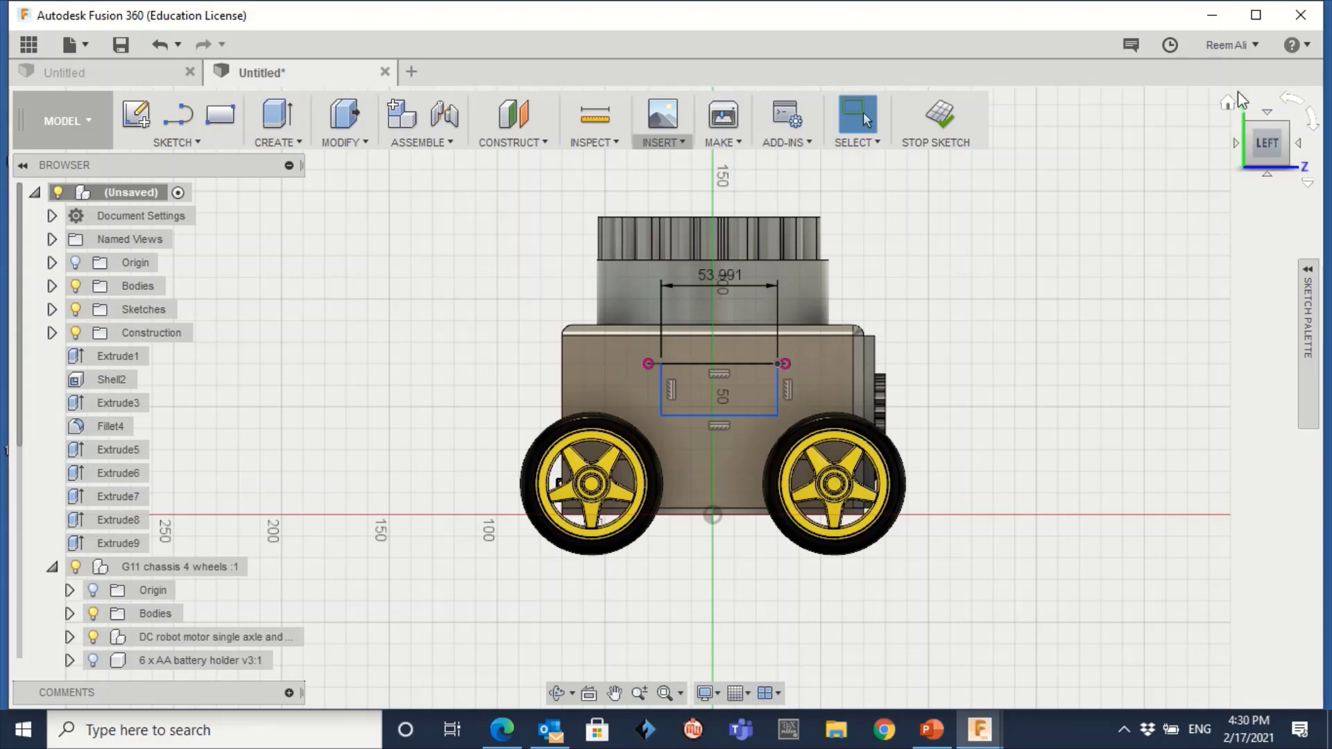
left_click(287, 133)
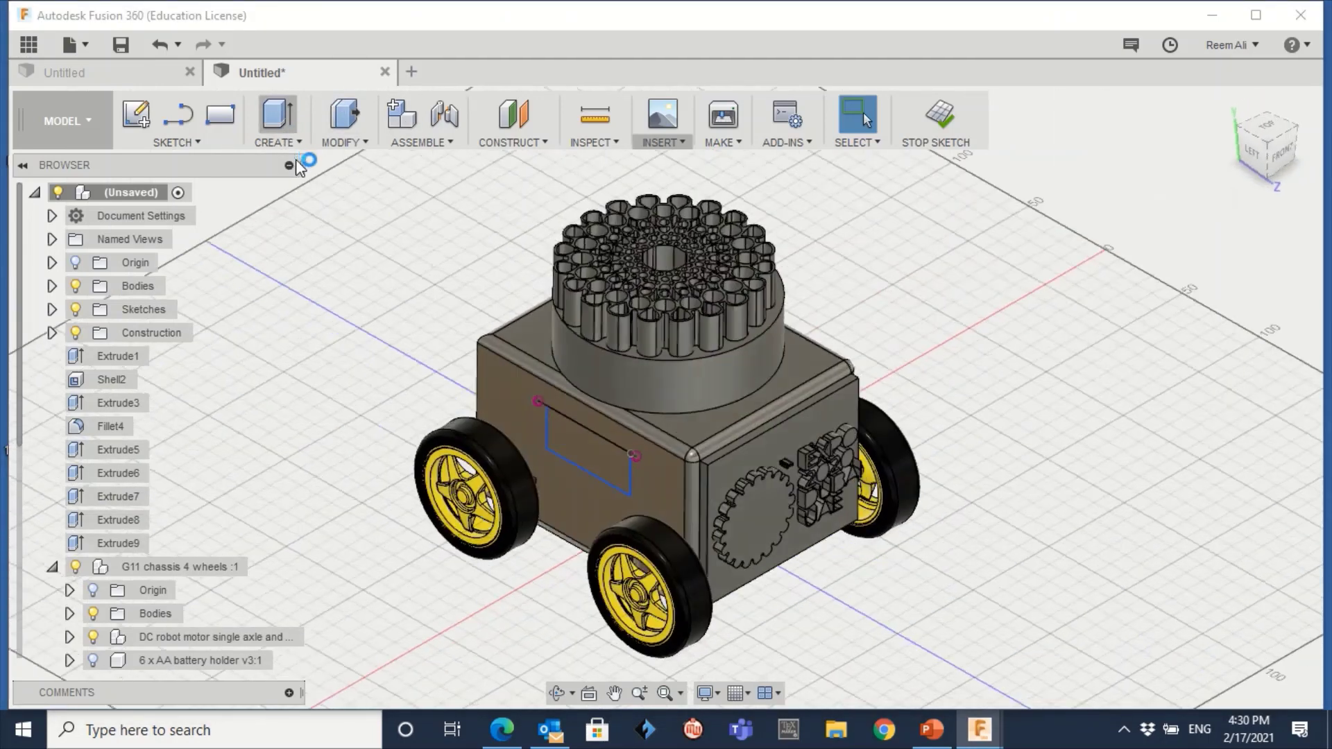
left_click(290, 142)
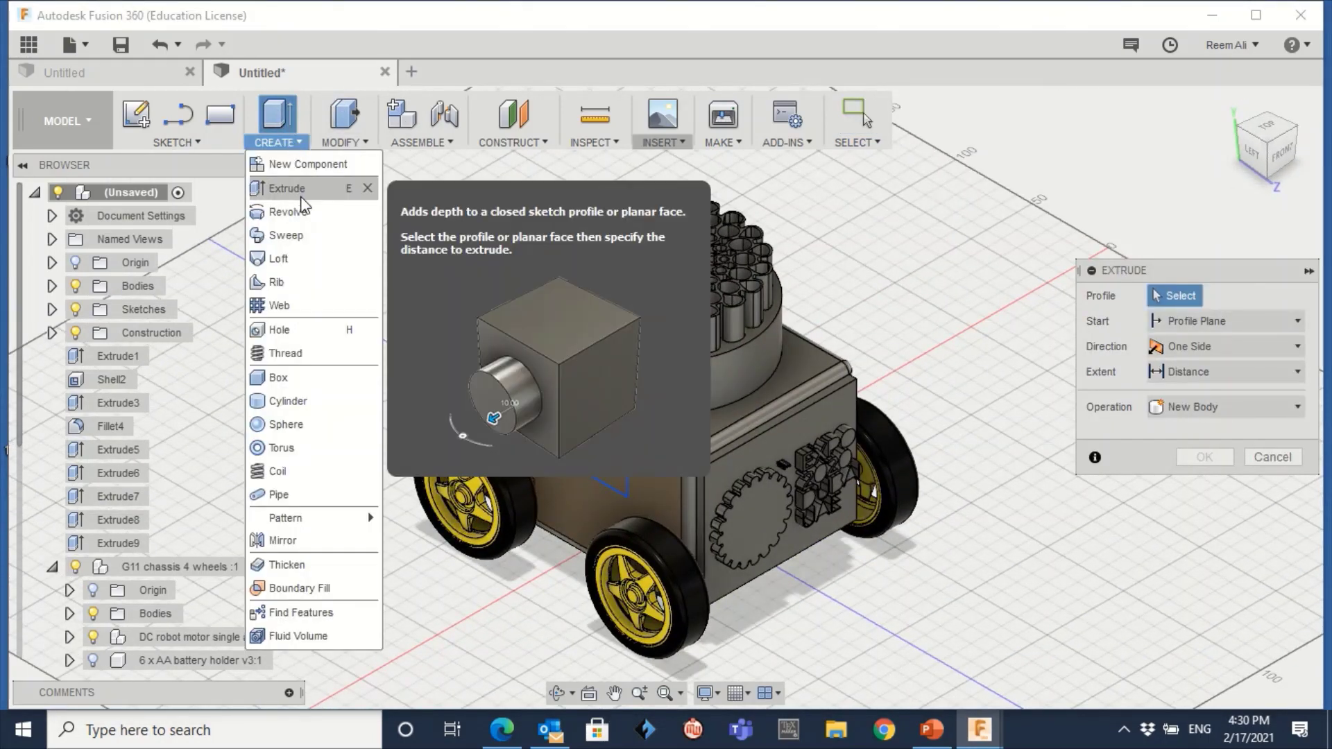
Extrude the left-side rectangle into a raised name plate (Extrude10)
left_click(300, 189)
left_click(598, 465)
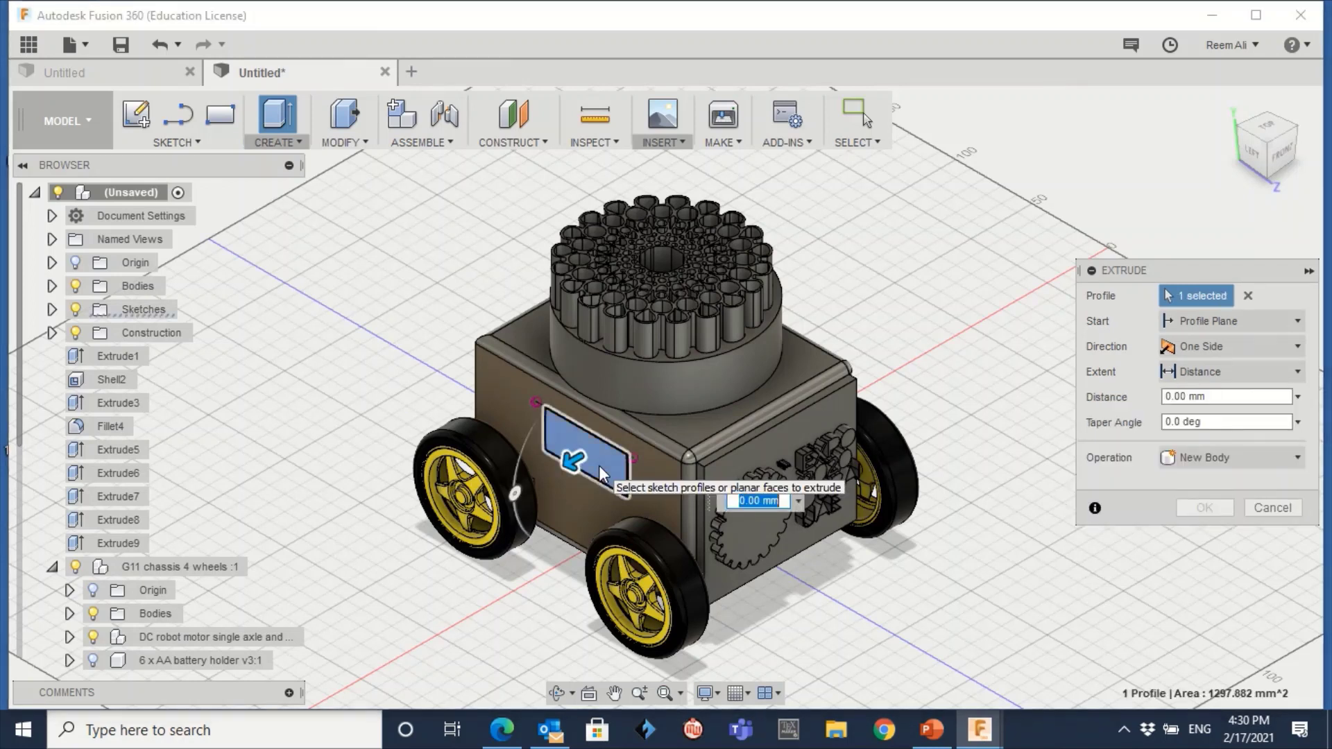
key("Return")
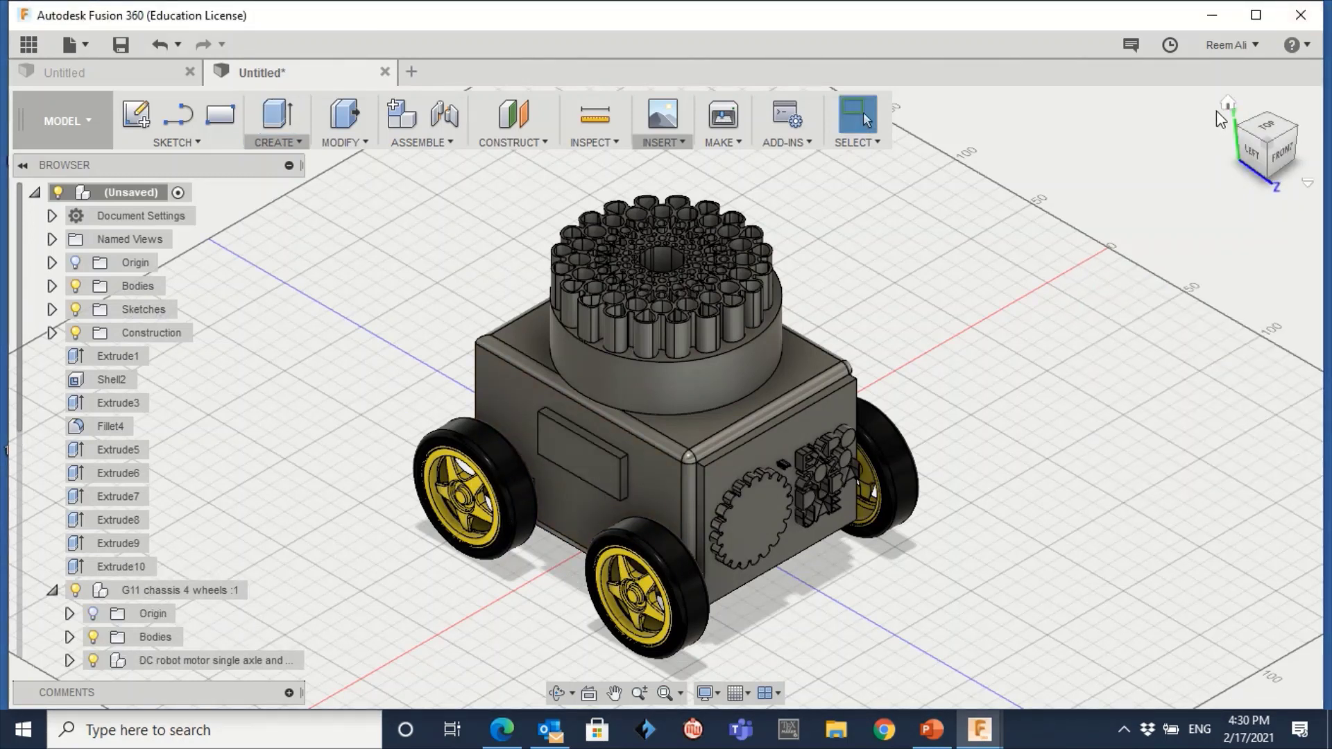
left_click(1225, 104)
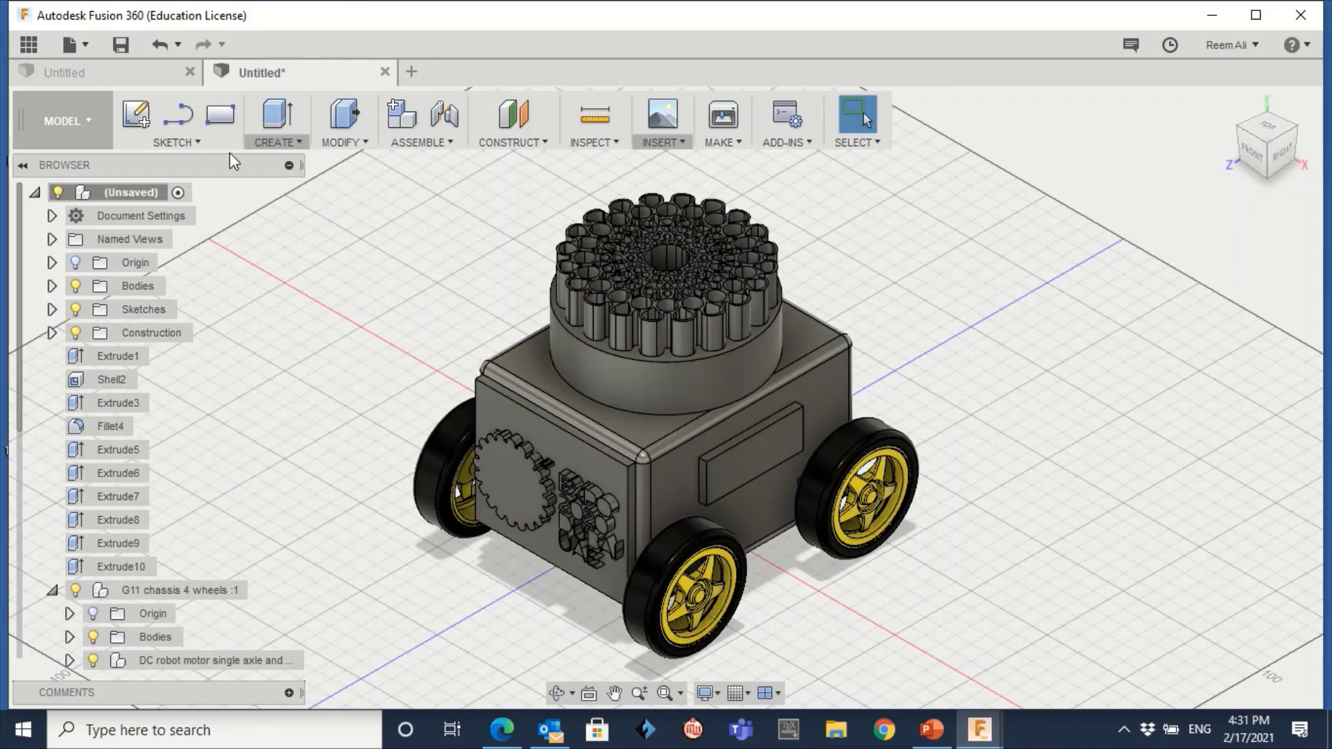
Place sketch text reading 'Name' on the side name plate
left_click(198, 144)
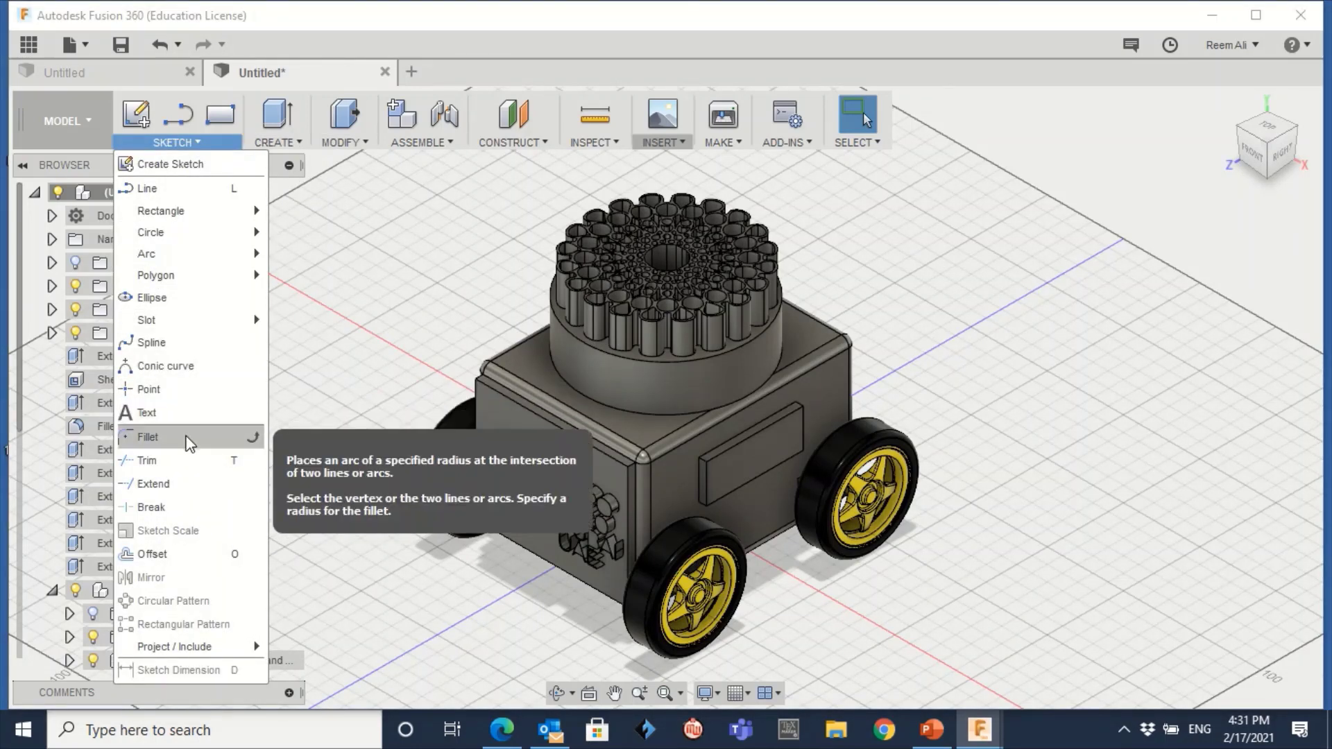
left_click(189, 413)
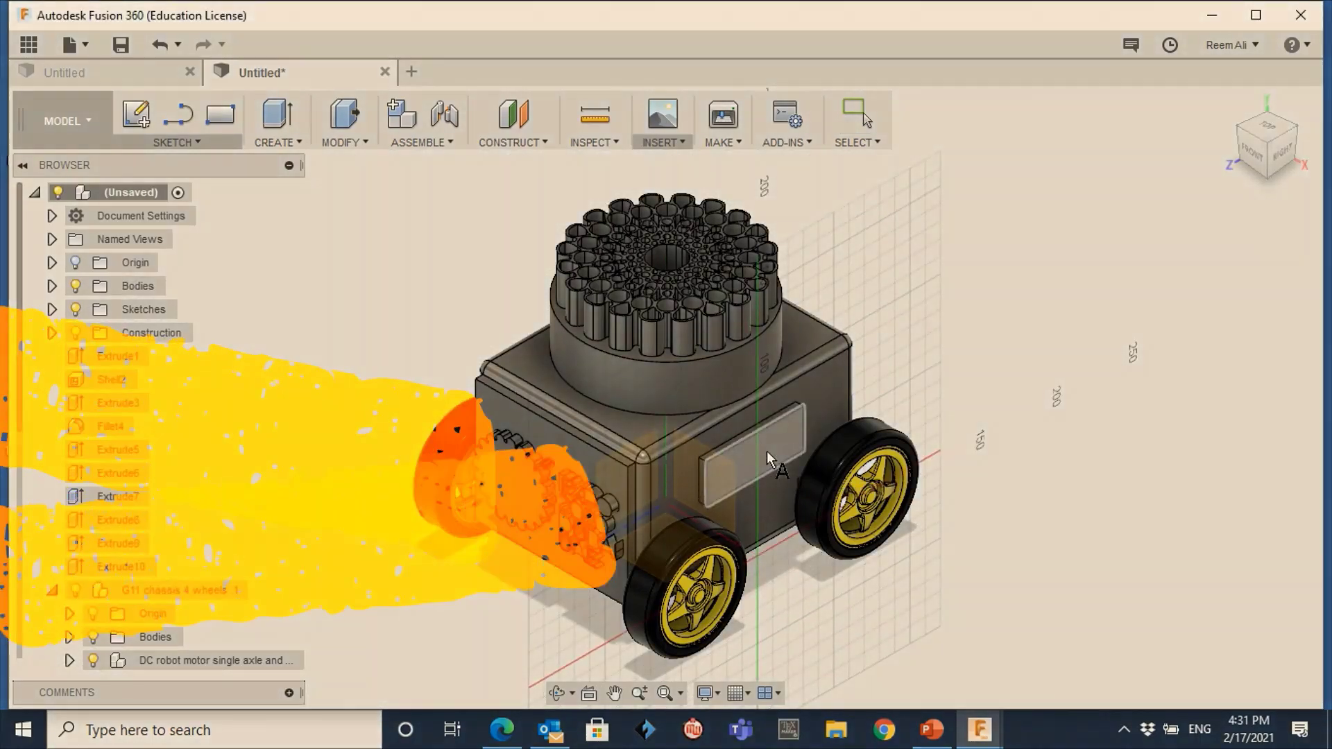
left_click(767, 451)
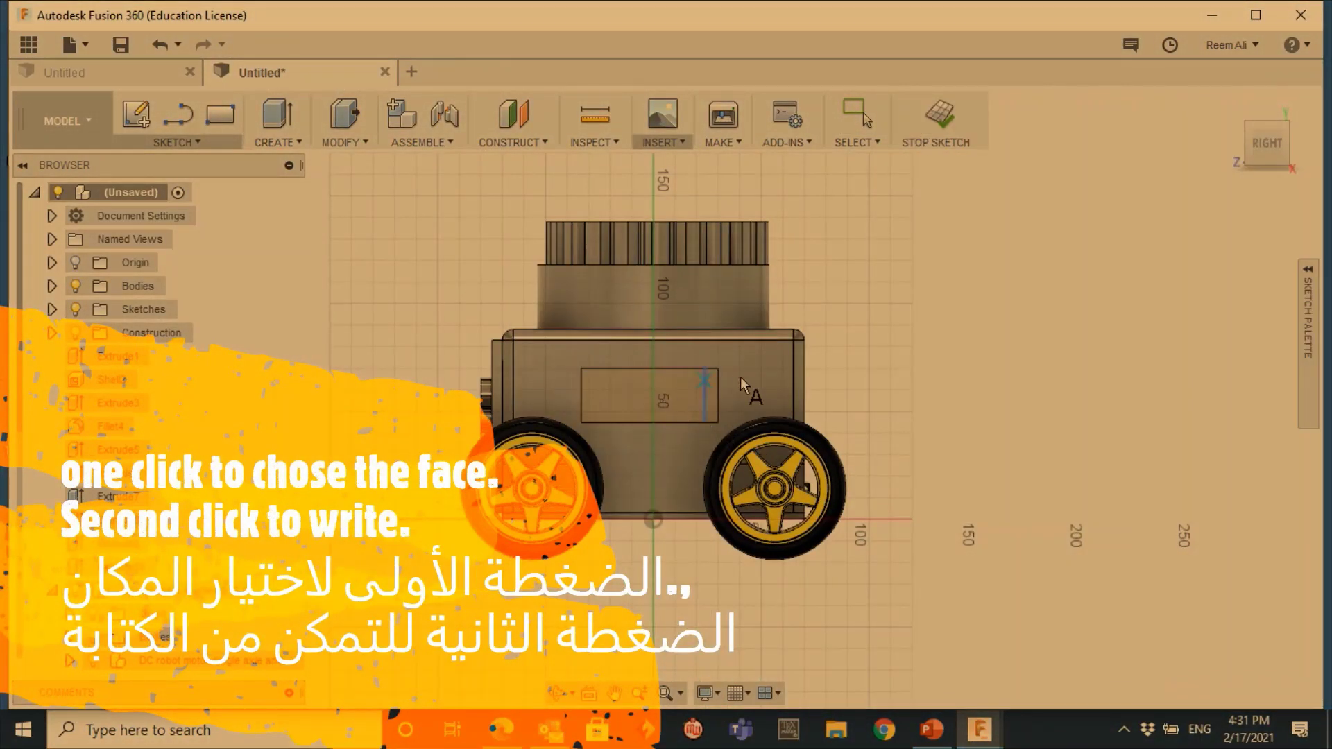
left_click(695, 381)
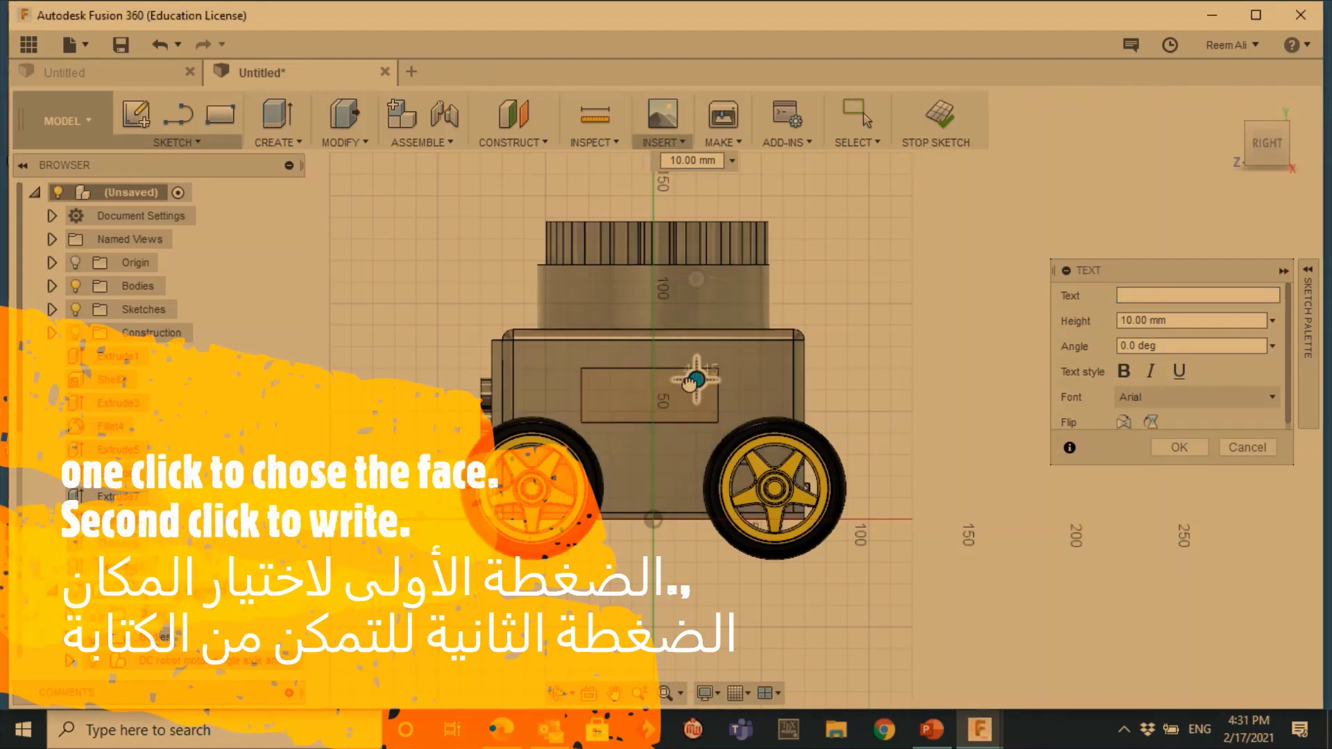
left_click_drag(696, 379, 670, 390)
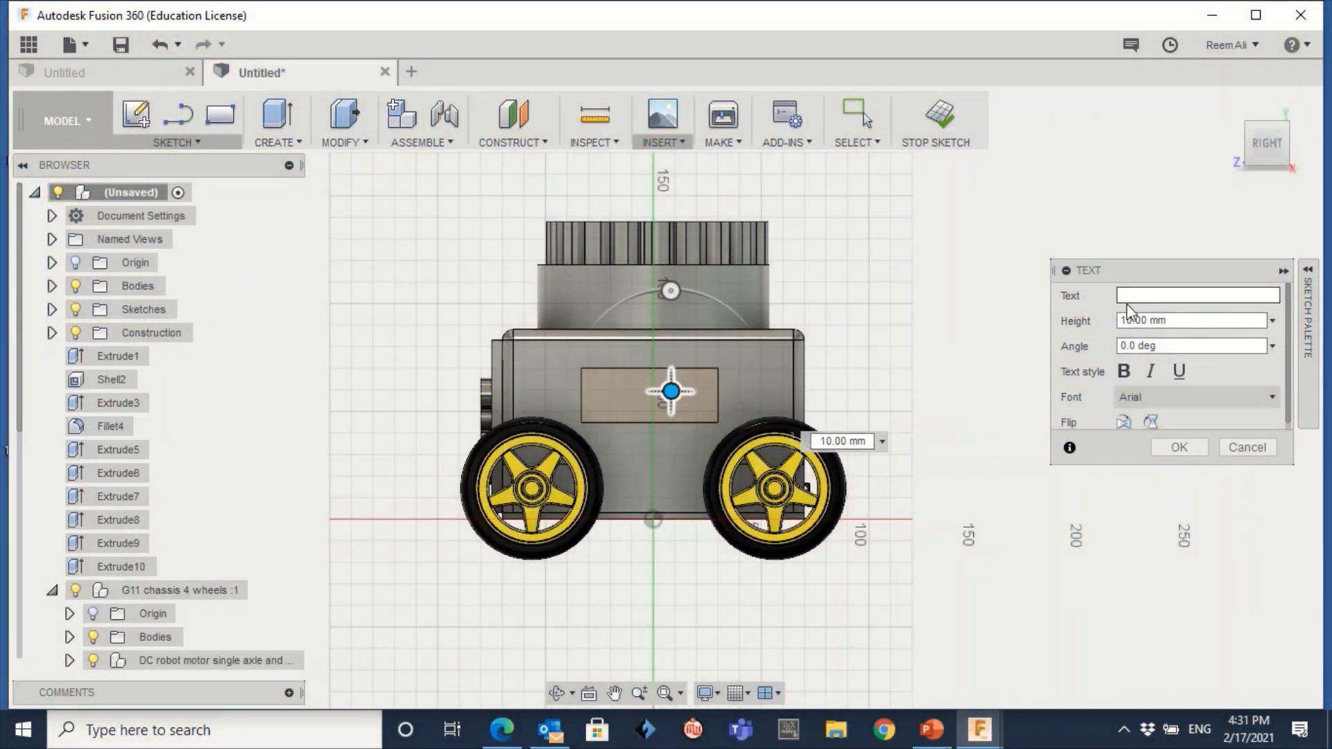
left_click(1132, 296)
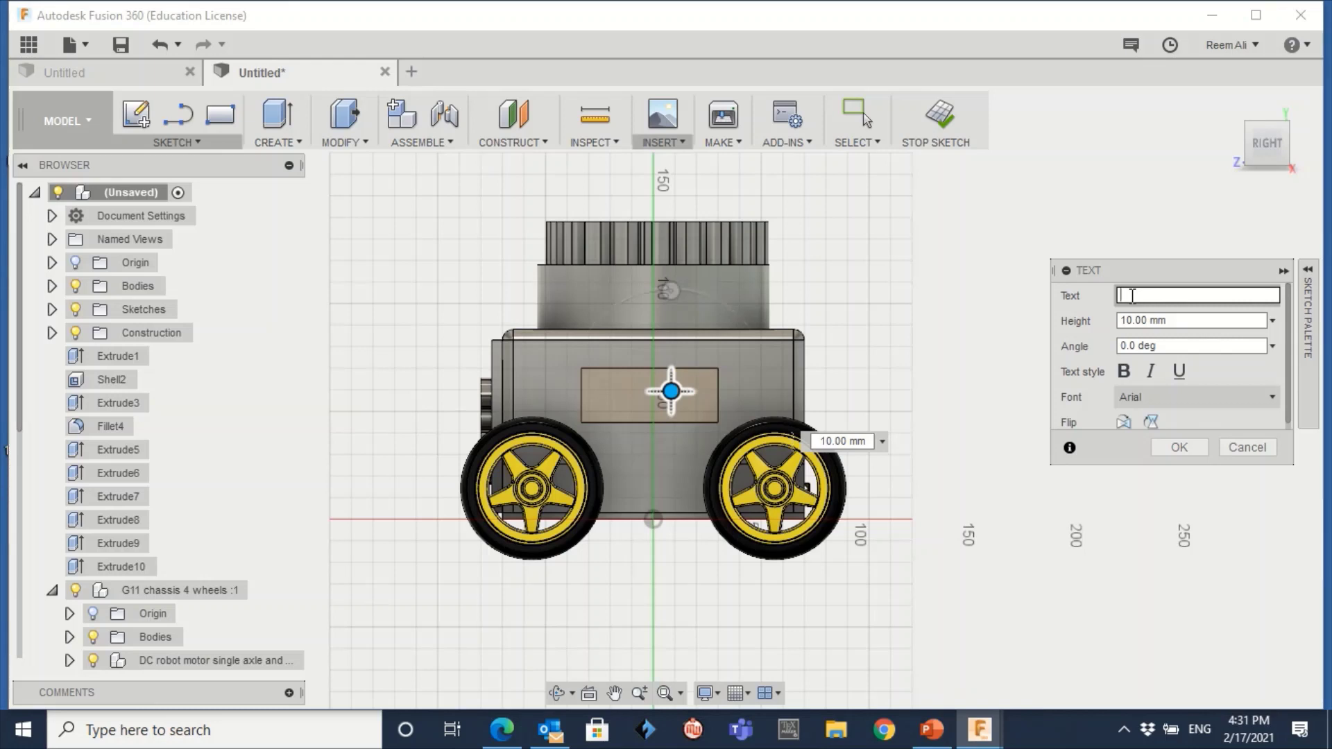
type("Na")
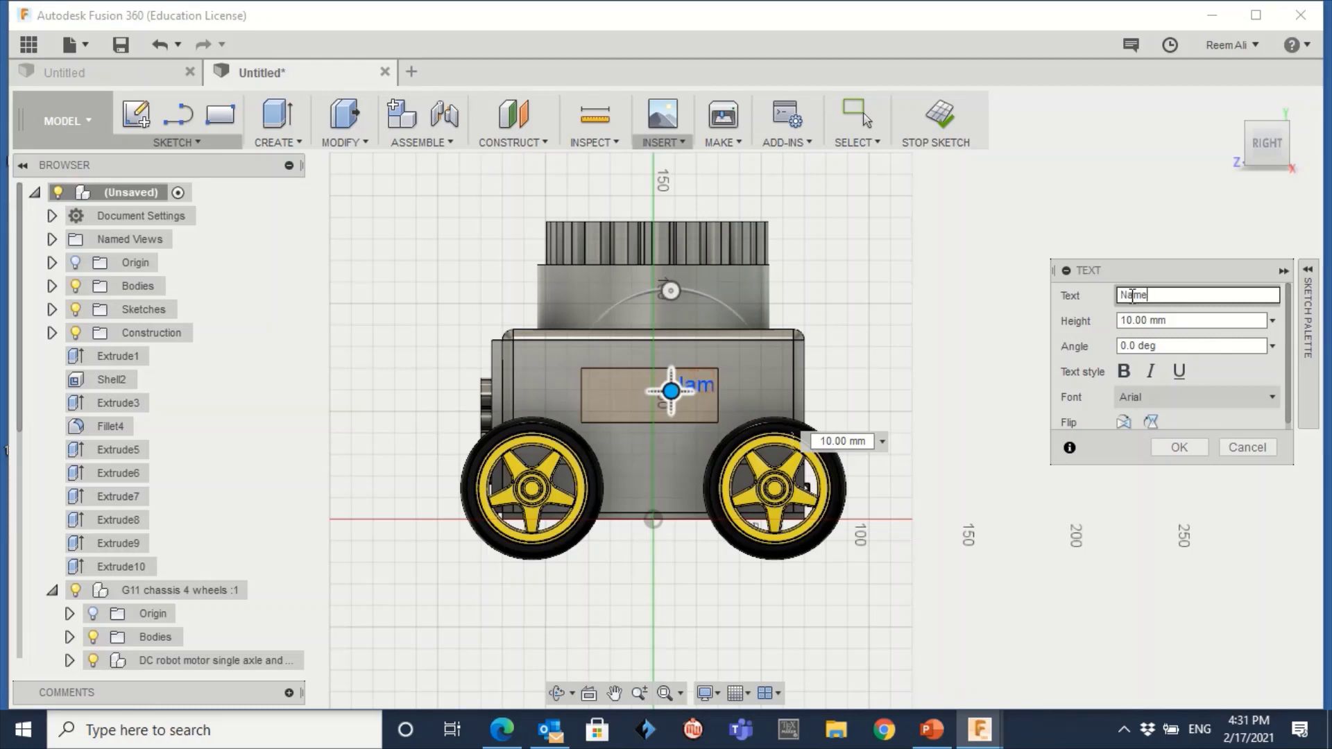
type("me")
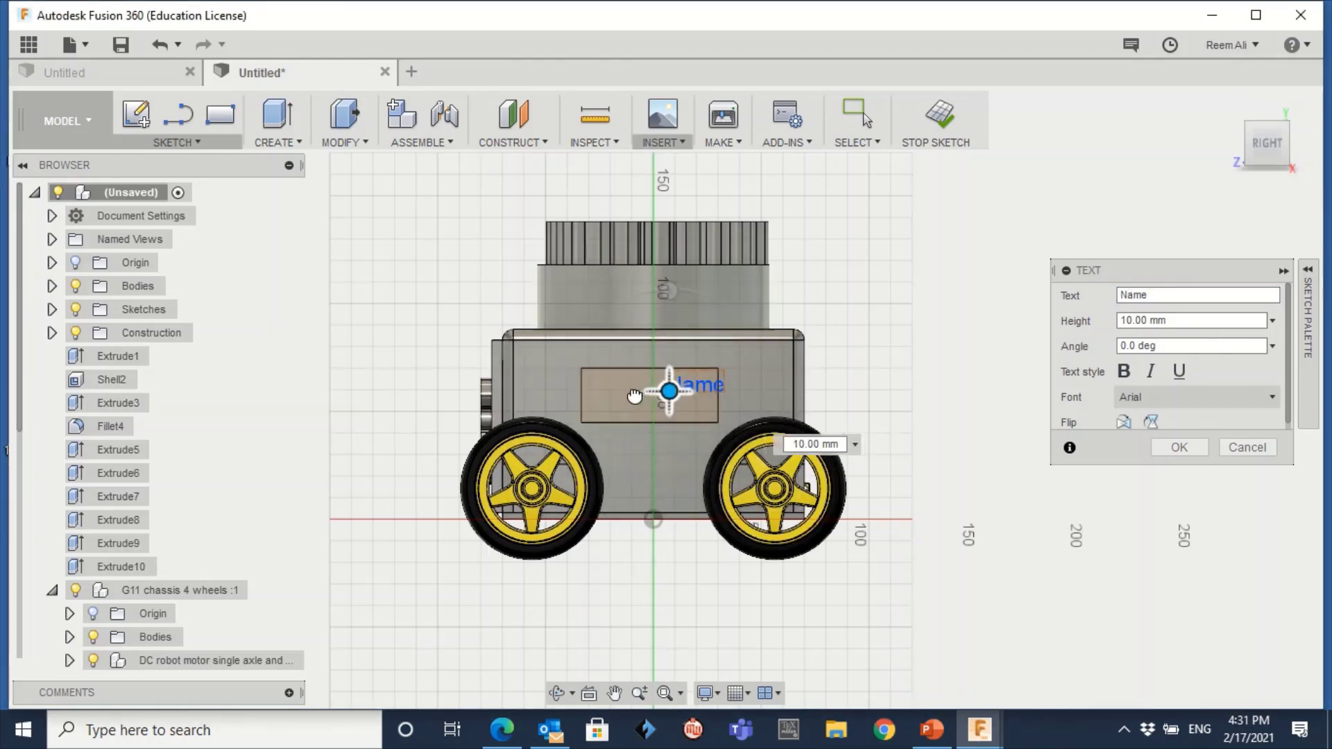
left_click_drag(635, 396, 593, 406)
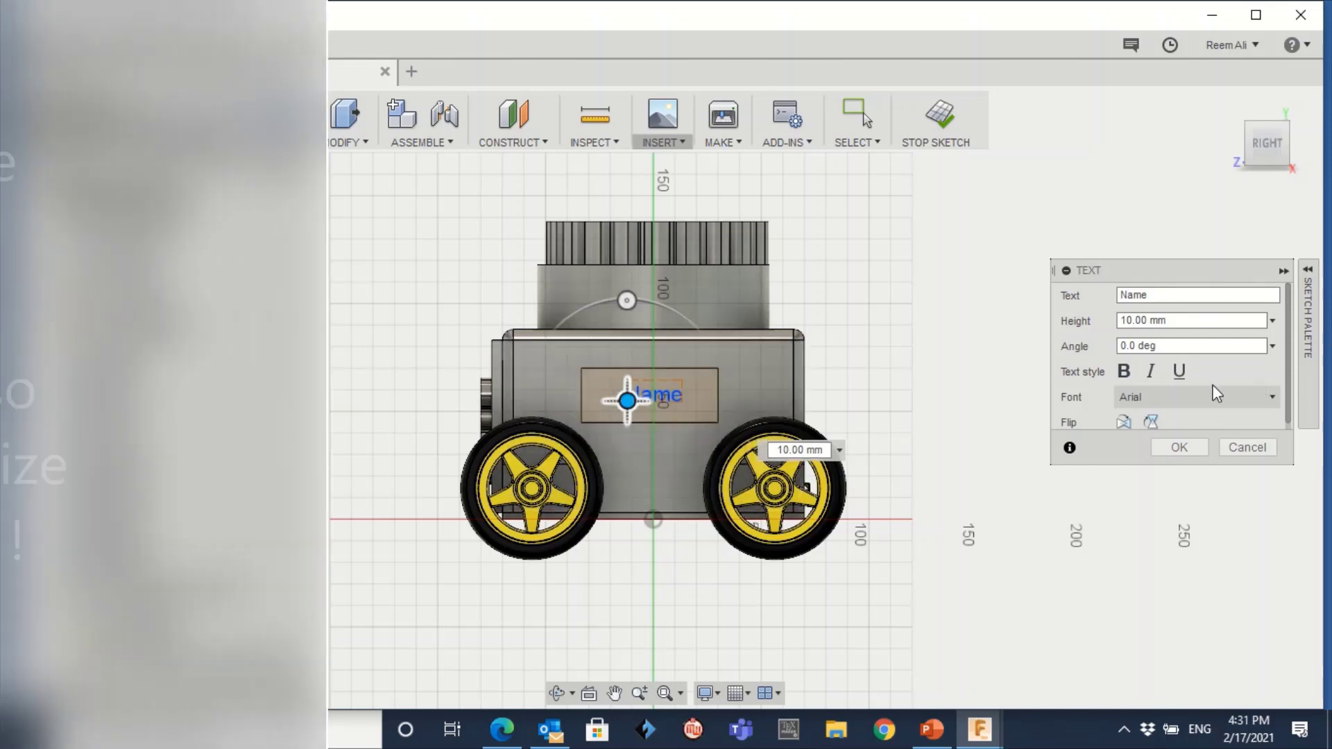
Set the Name text font to Arial Black, confirm it, and finish the sketch
left_click(1176, 396)
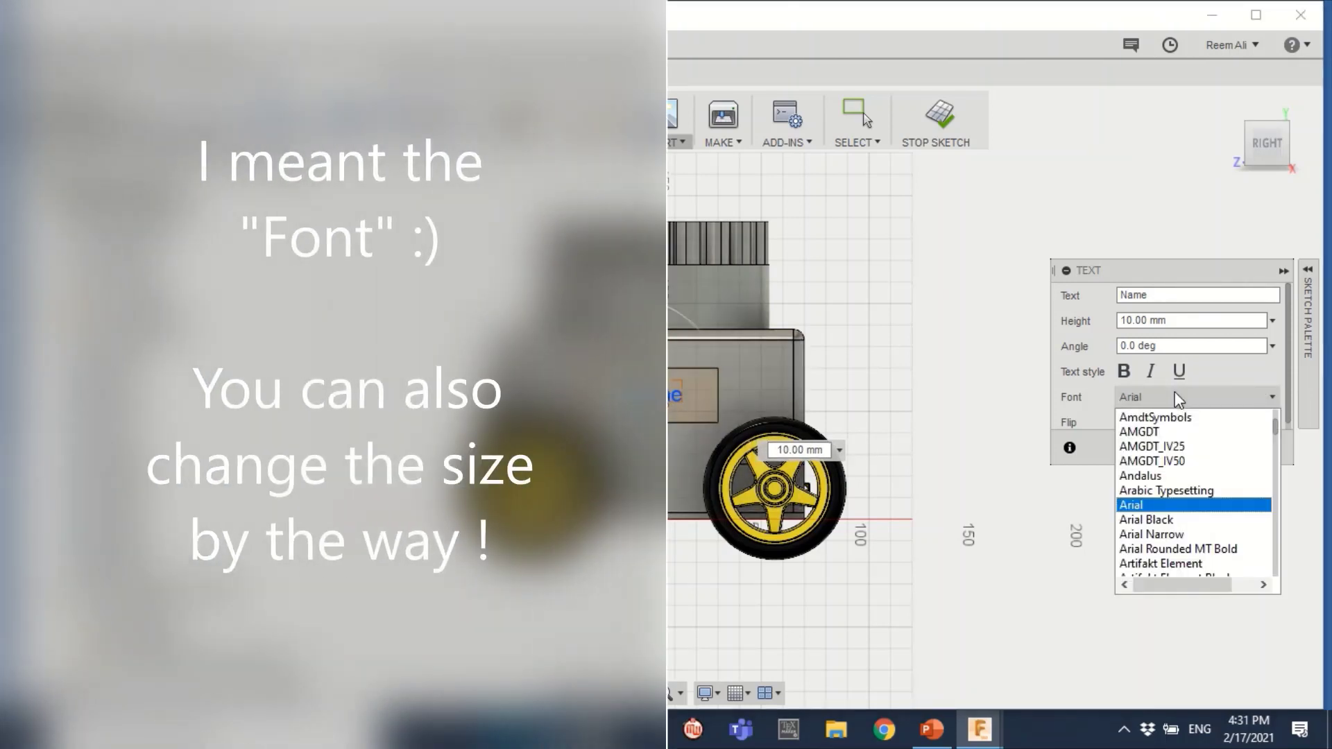
left_click(1188, 521)
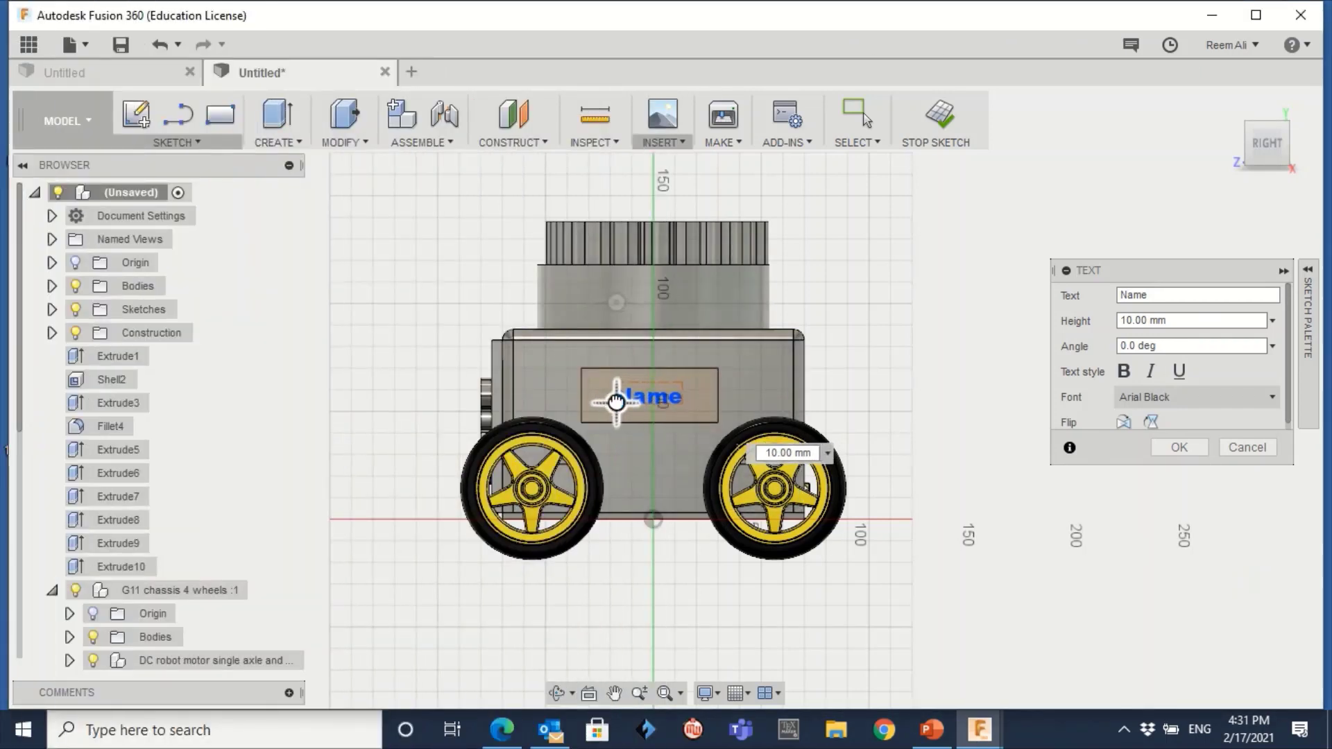
left_click(616, 401)
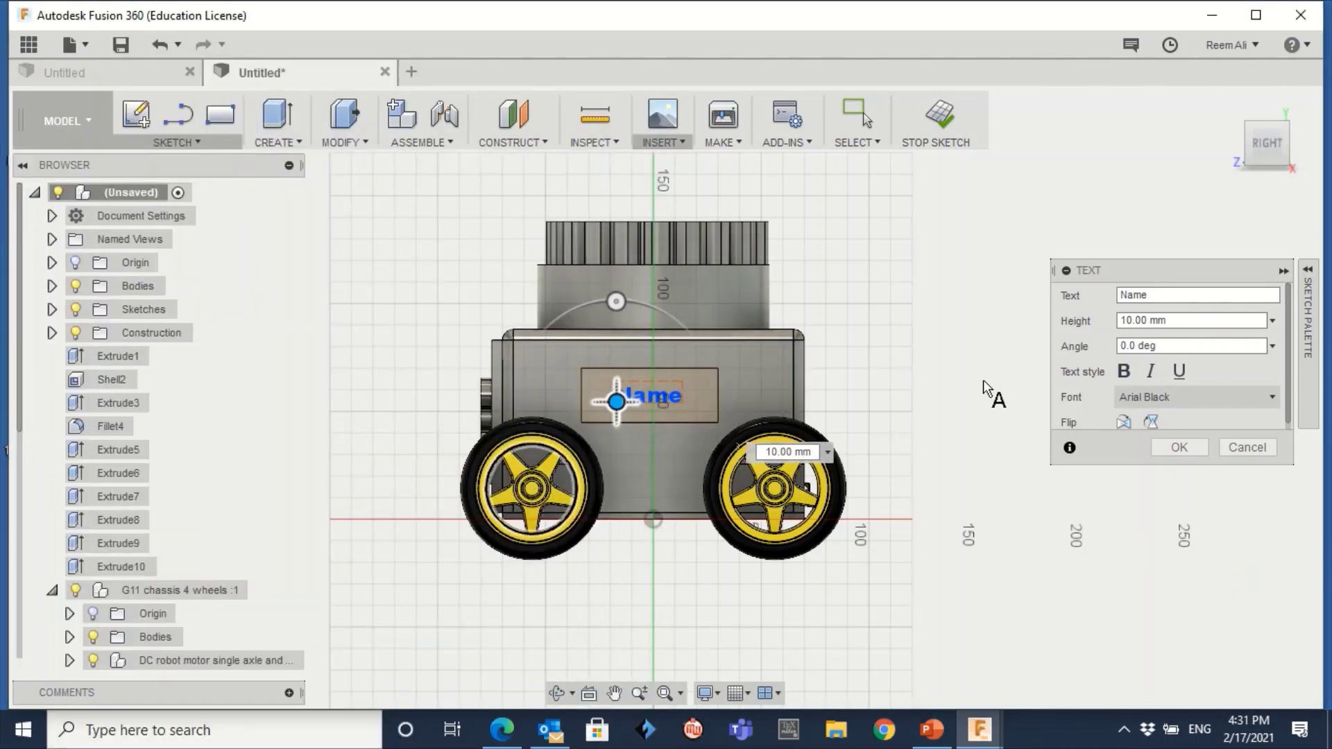
left_click(1197, 438)
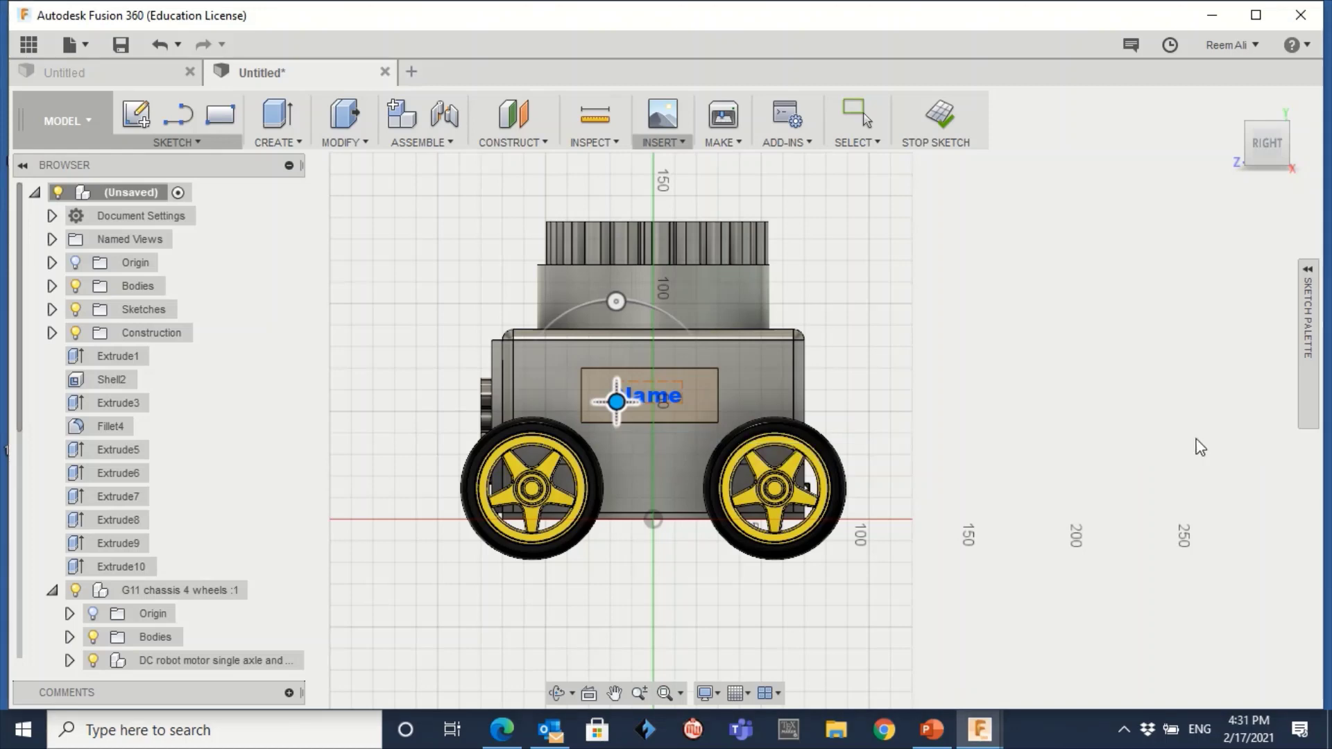
left_click(935, 125)
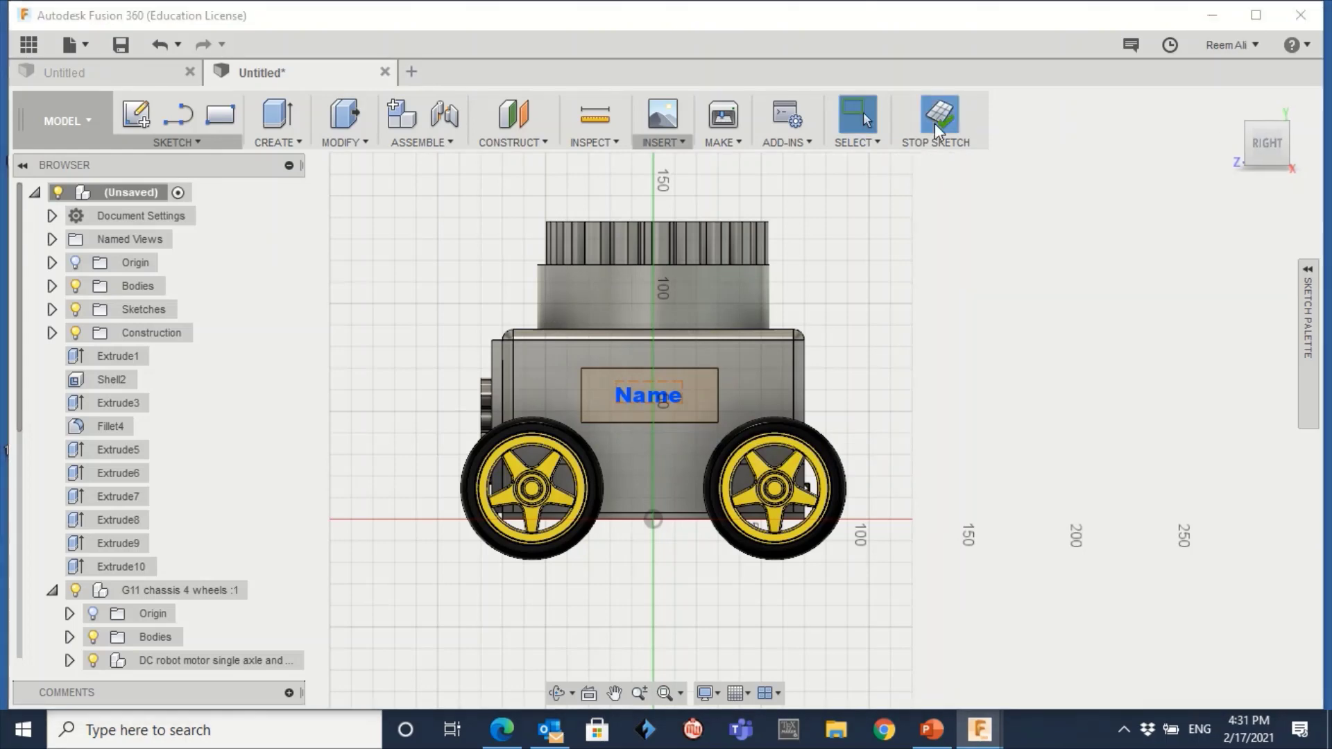
Extrude the Name text 10 mm, joined to the plate as raised lettering (Extrude11)
left_click(278, 141)
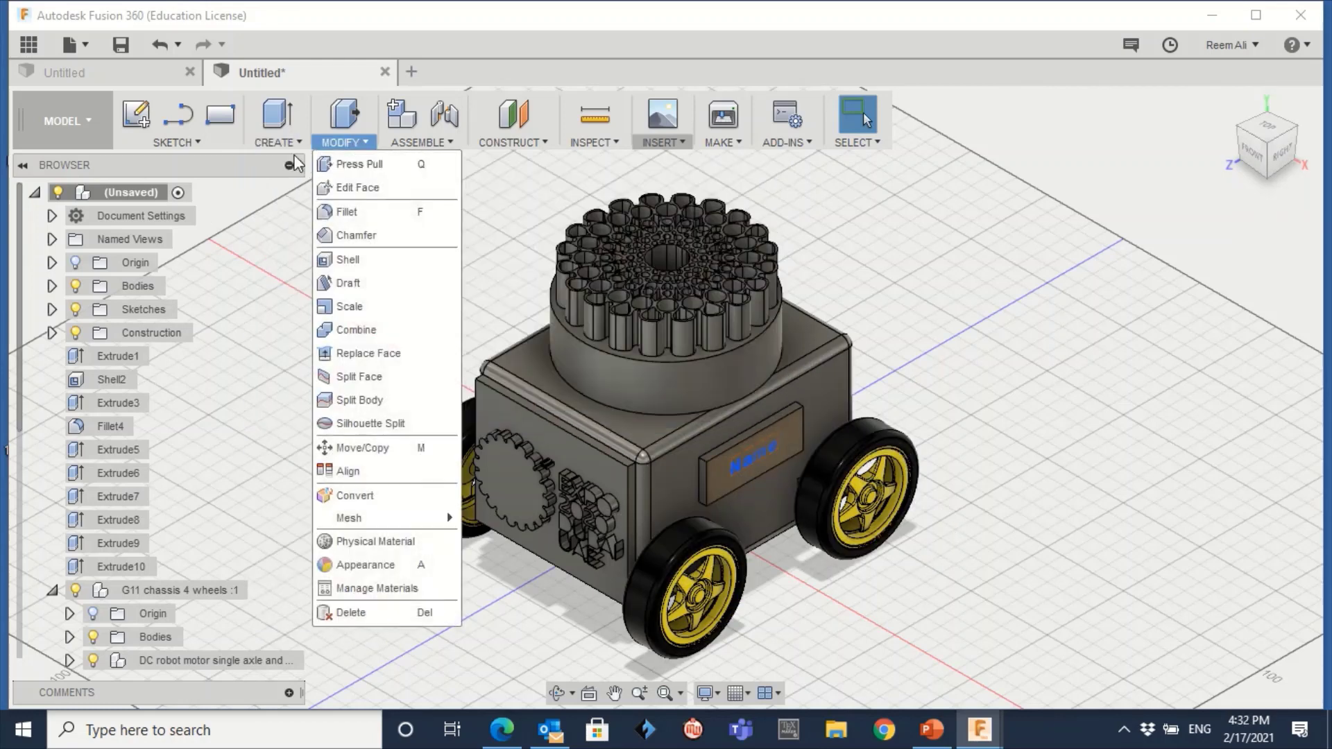
left_click(288, 188)
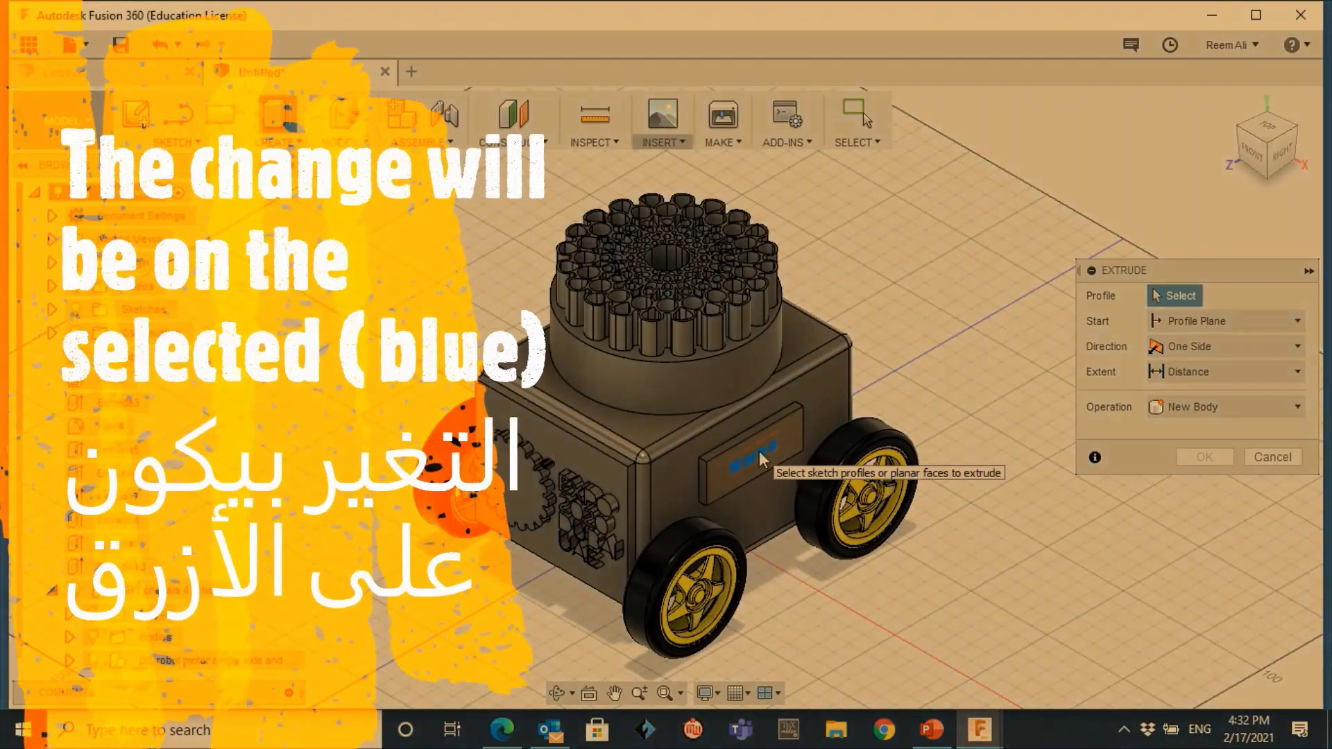
left_click(759, 454)
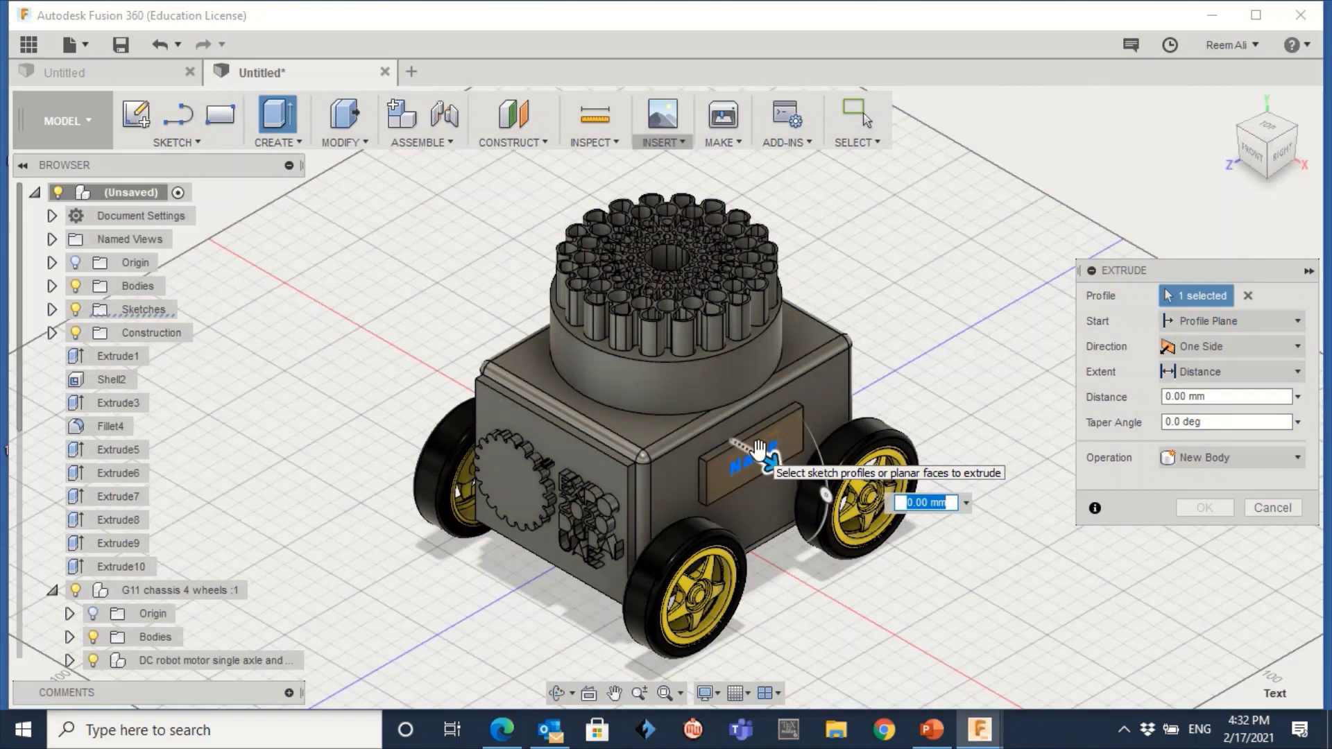
type("10")
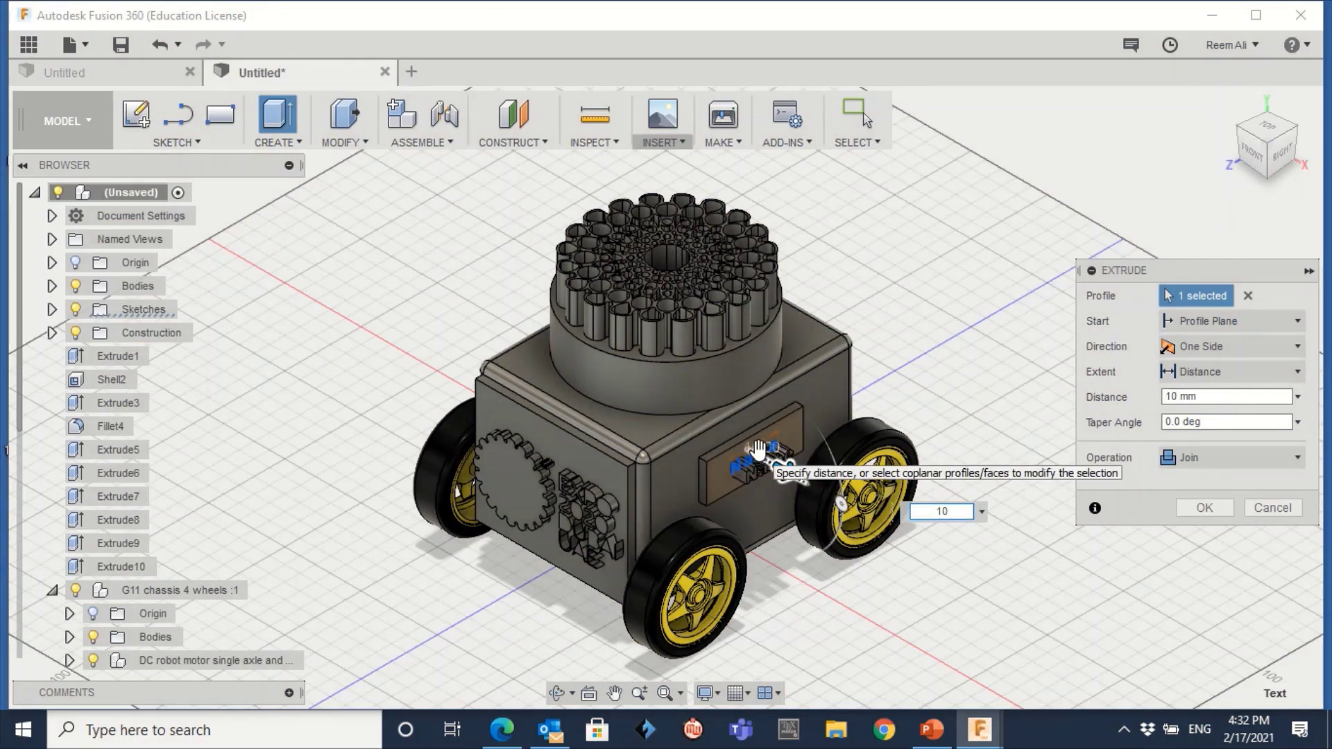
key("Return")
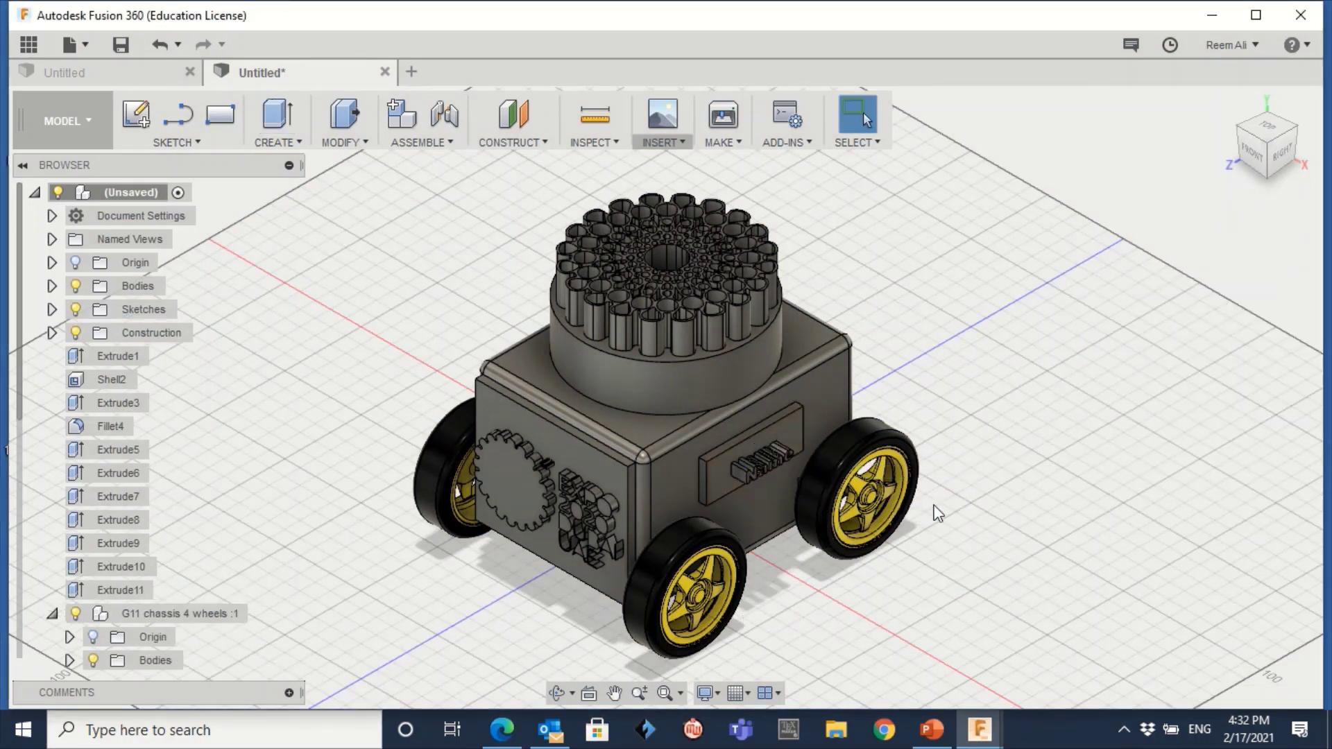
Orbit the model to a low right-side view to inspect the raised Name lettering
left_click(557, 692)
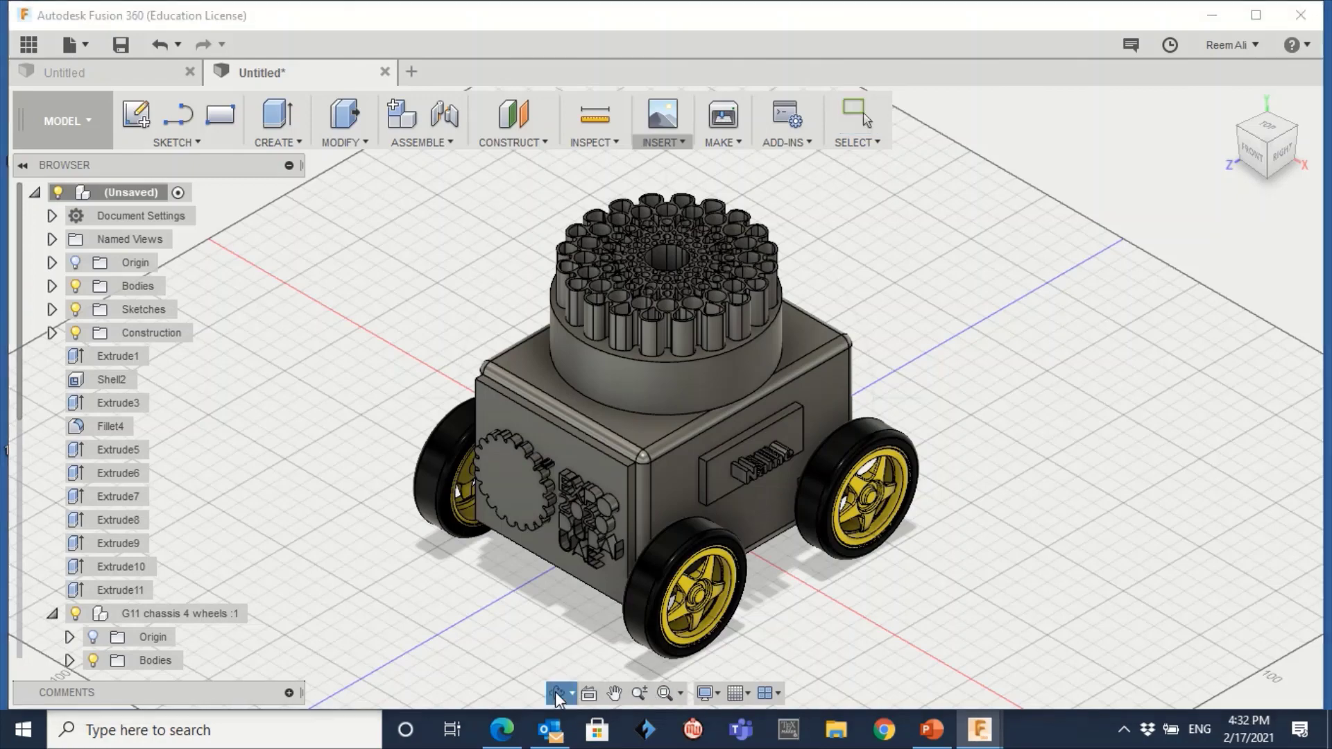
left_click_drag(786, 479, 701, 527)
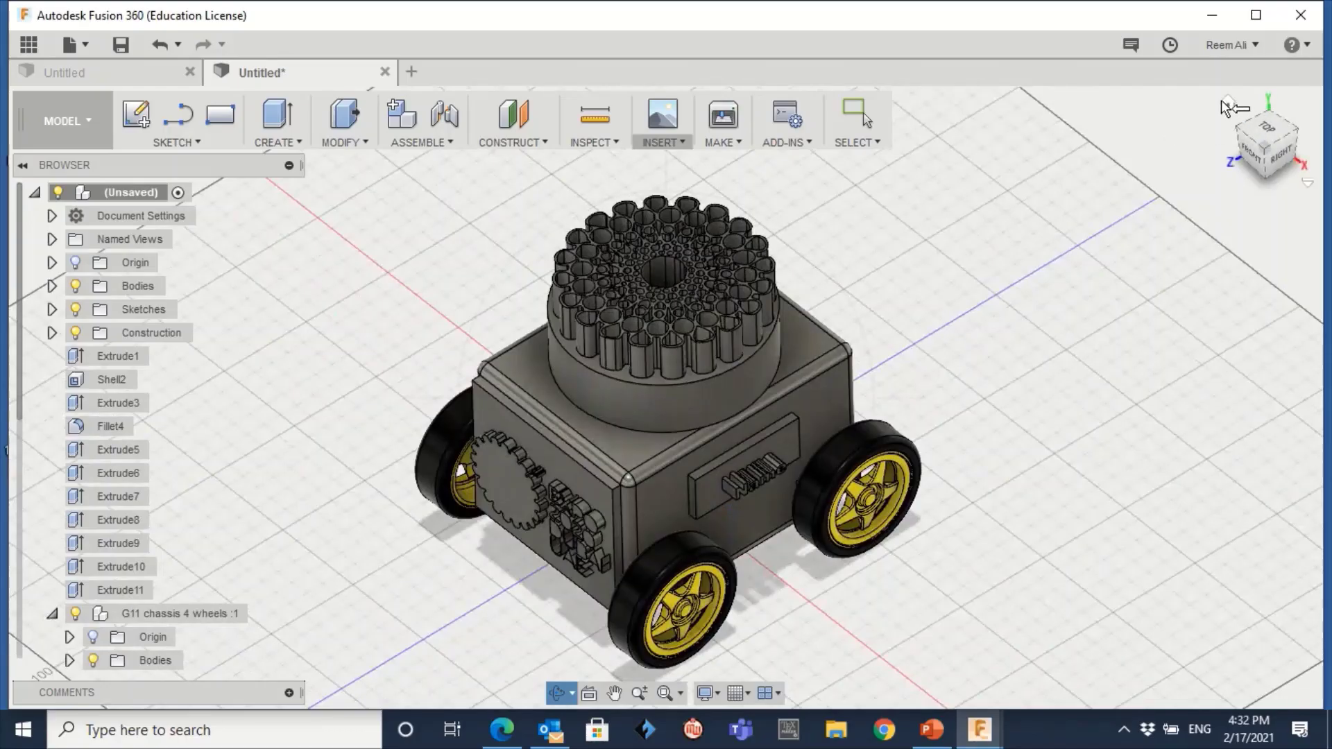
left_click_drag(527, 291, 479, 273)
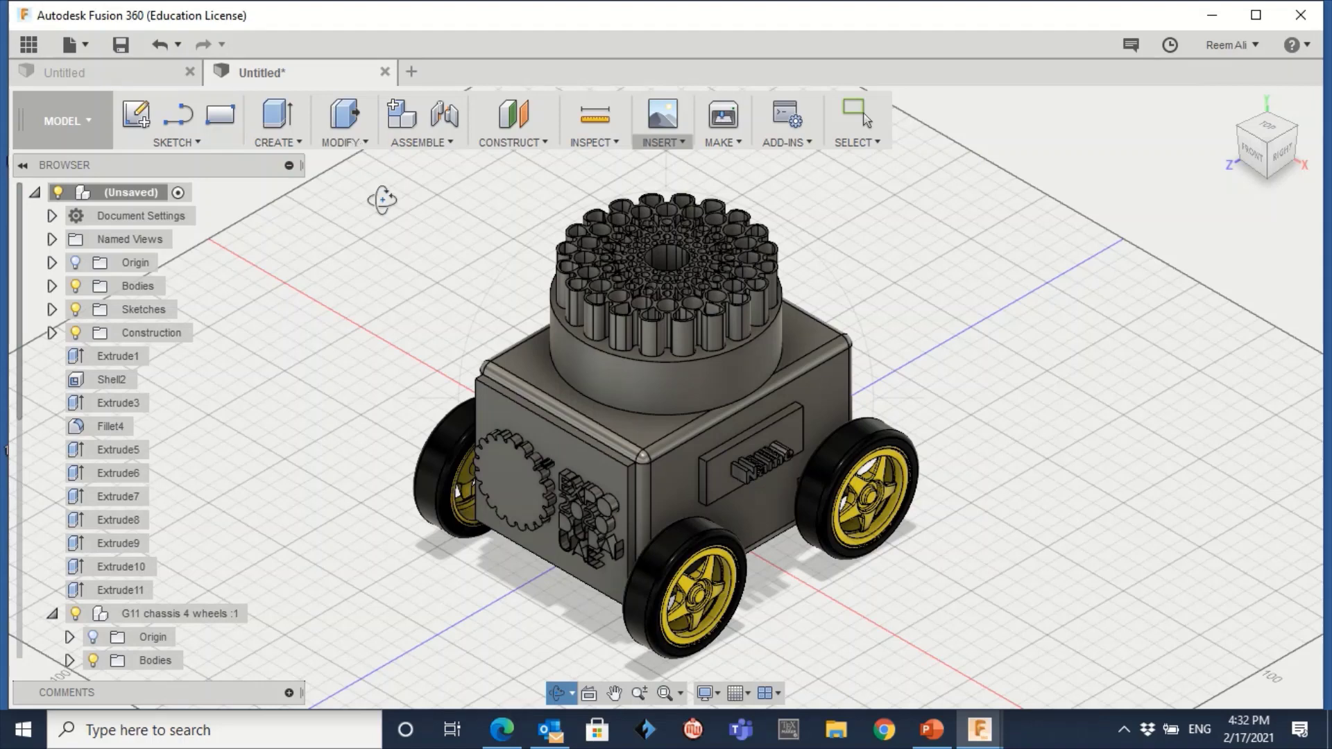
key("Escape")
Paint the cylinder base face black and try yellow on the side nameplate
left_click(347, 146)
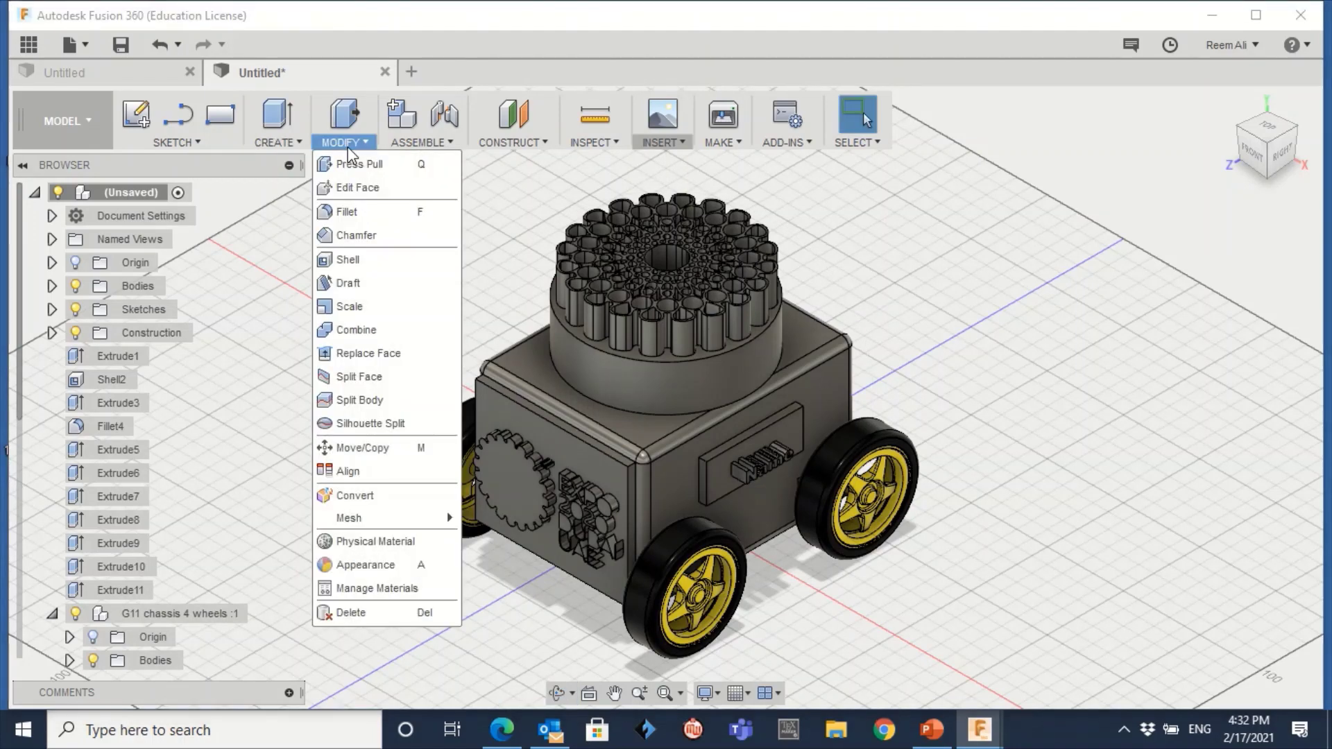
left_click(380, 569)
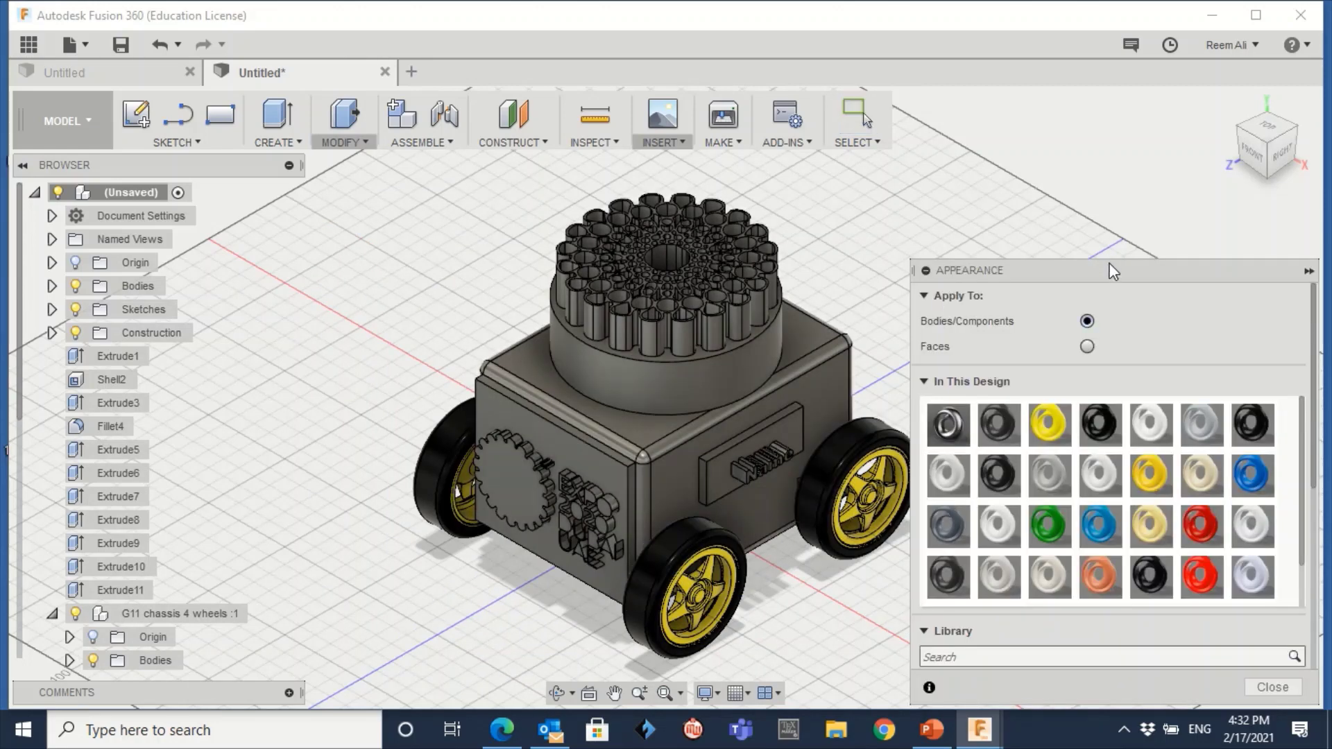
left_click_drag(1114, 272, 1112, 70)
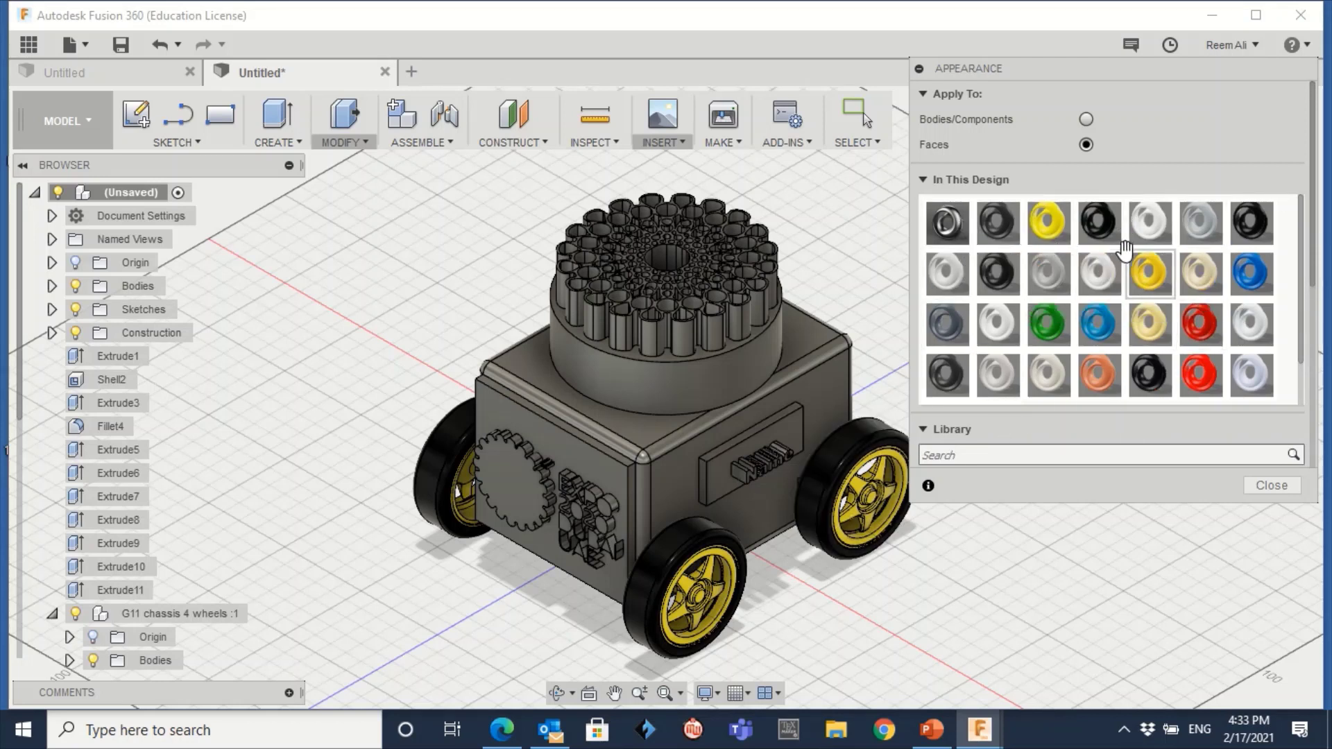
left_click_drag(1100, 222, 648, 367)
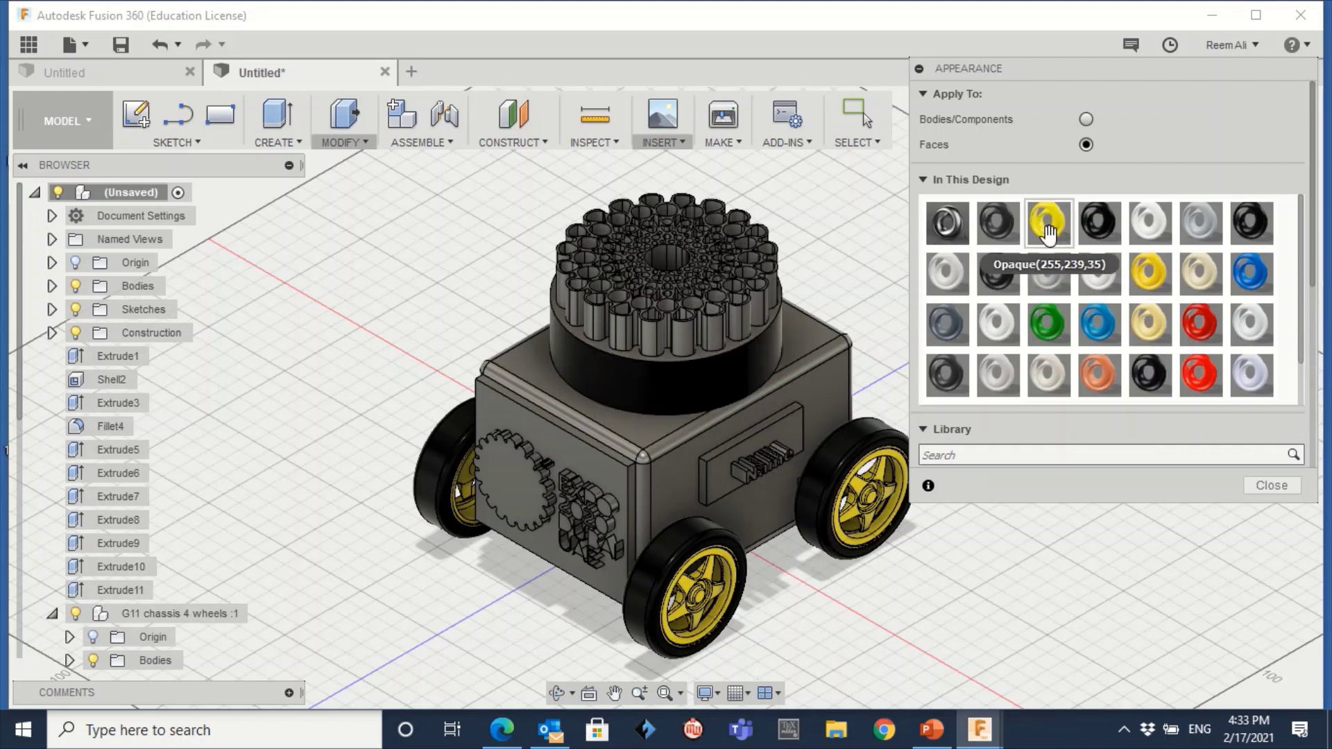
left_click_drag(1048, 226, 721, 469)
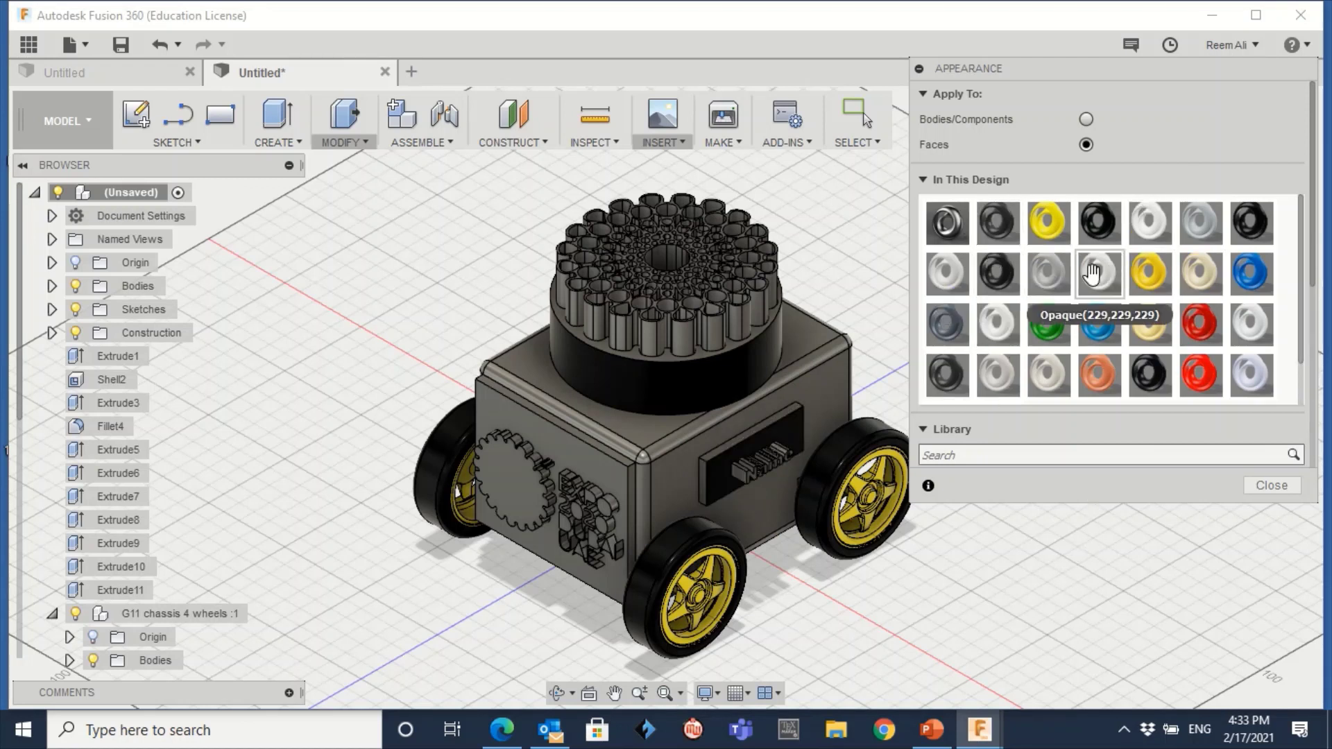
Apply Plastic - Glossy (Red) from Library > Plastic > Opaque to the front and left faces
left_click(923, 180)
left_click(923, 183)
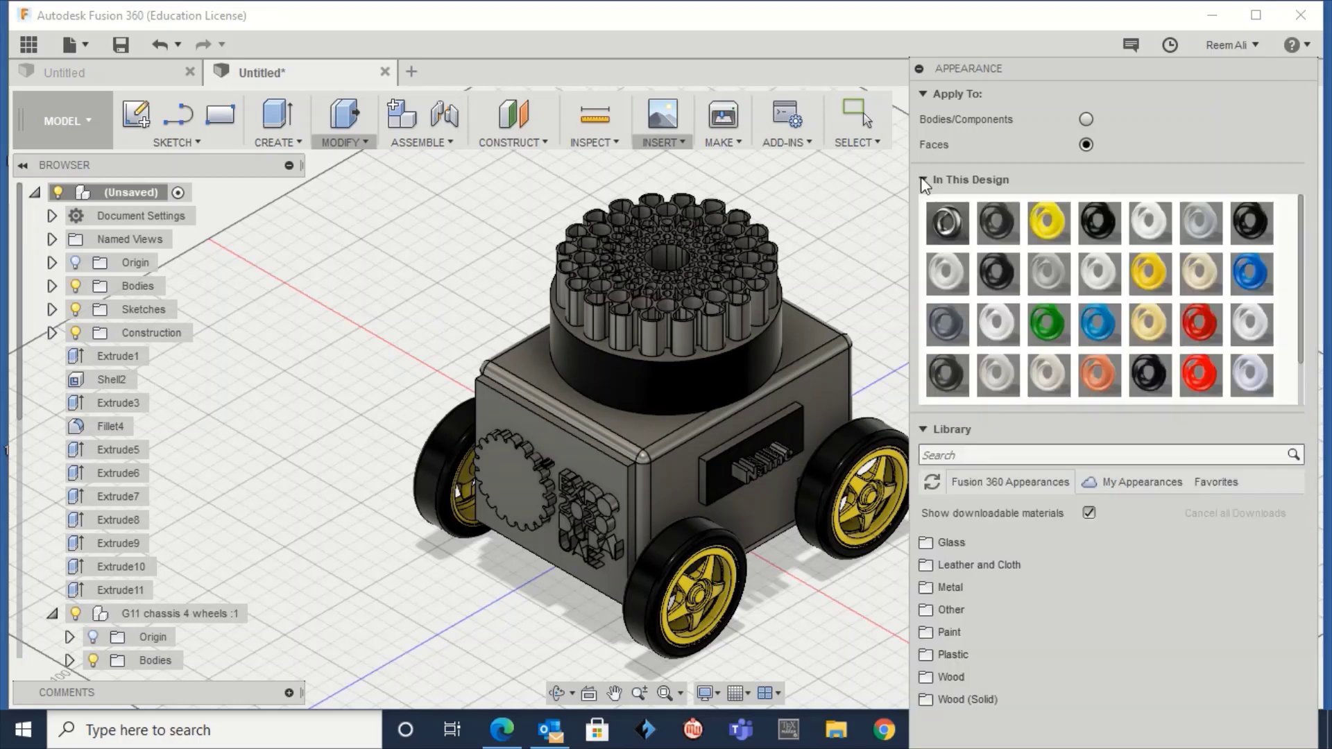
left_click(922, 178)
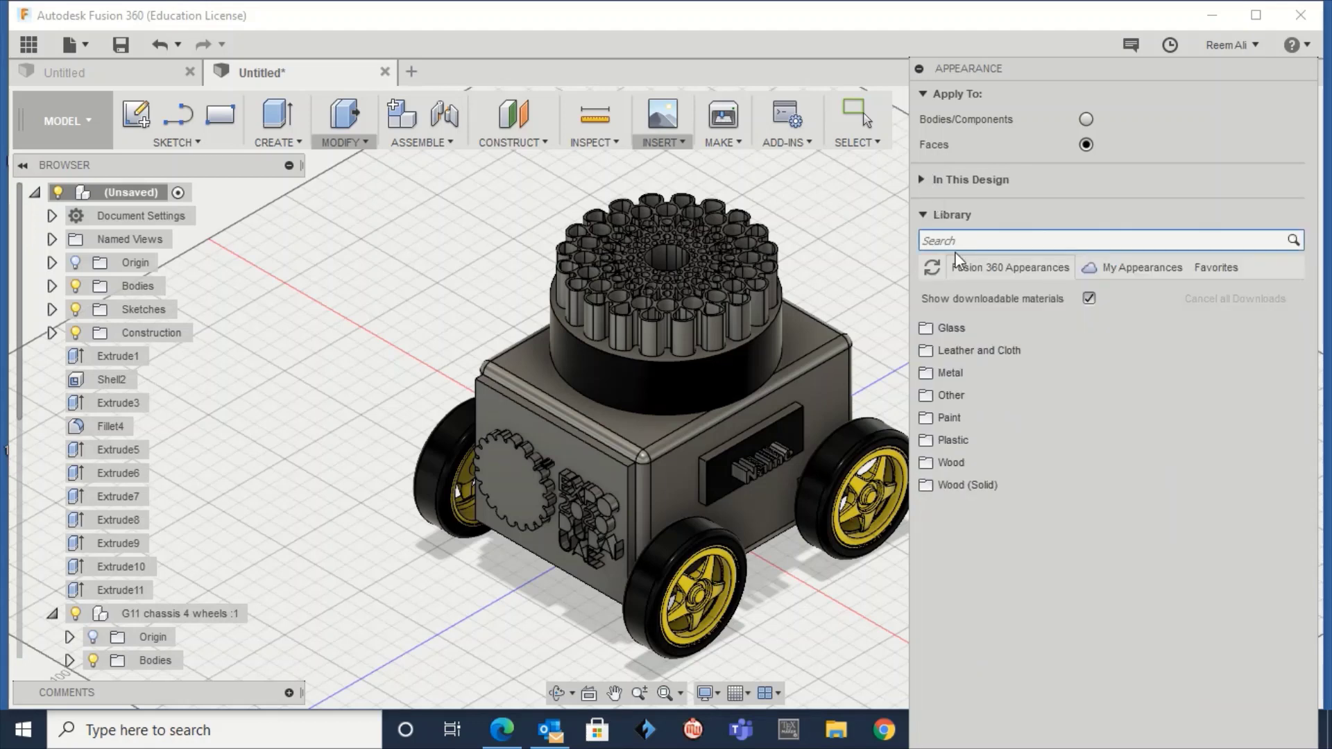
left_click(921, 215)
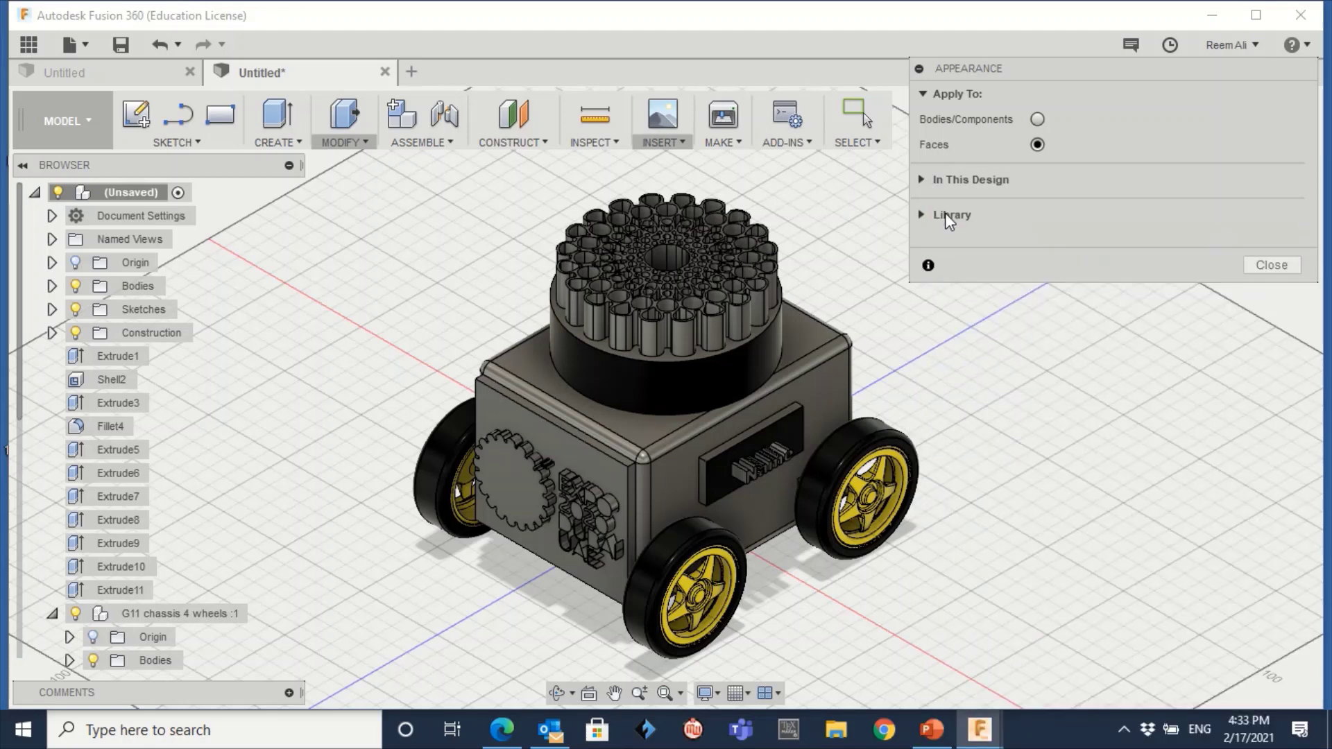
left_click(921, 214)
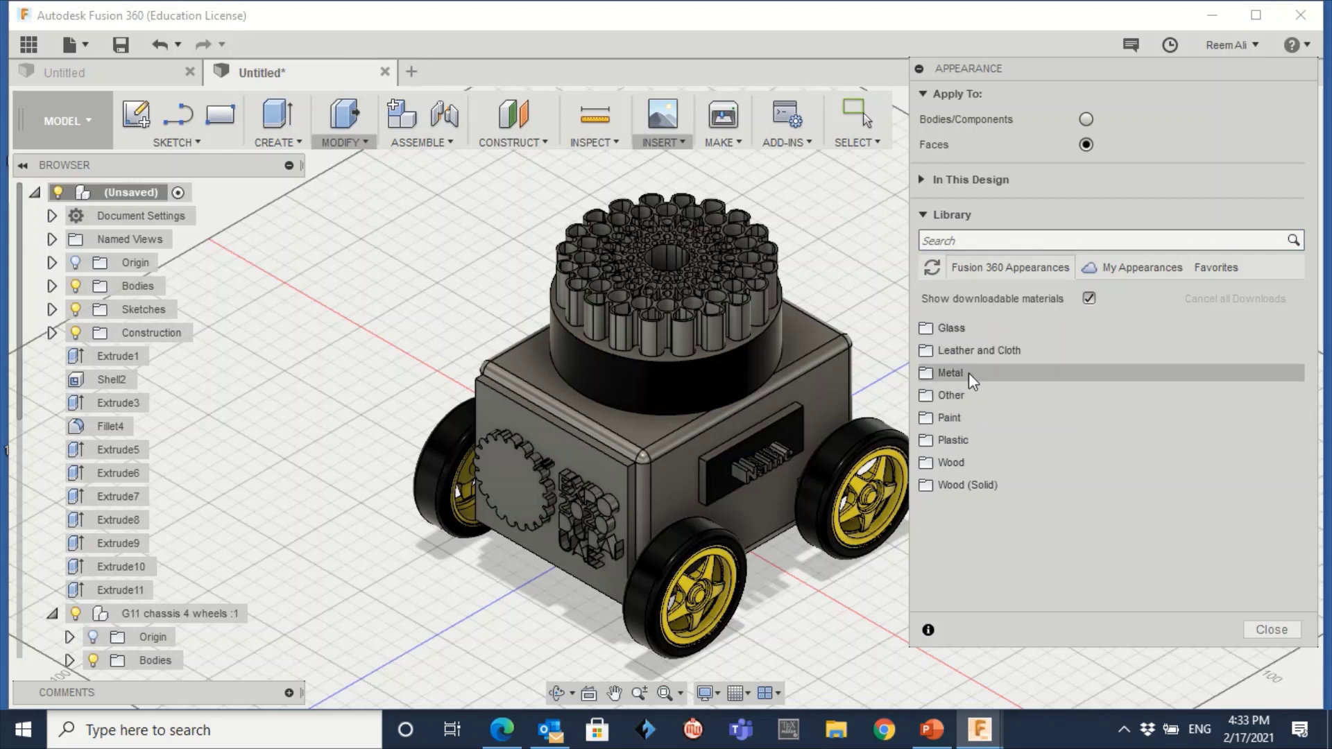
left_click(971, 439)
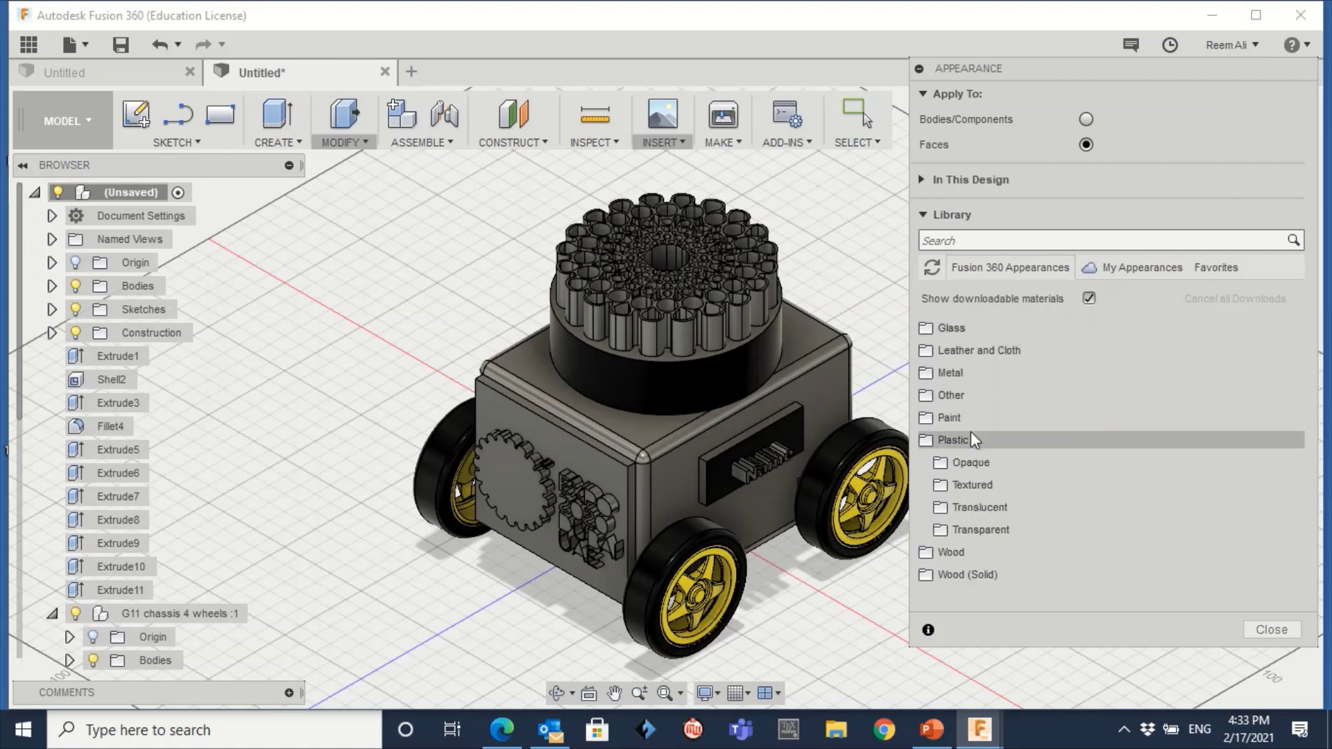
left_click(996, 461)
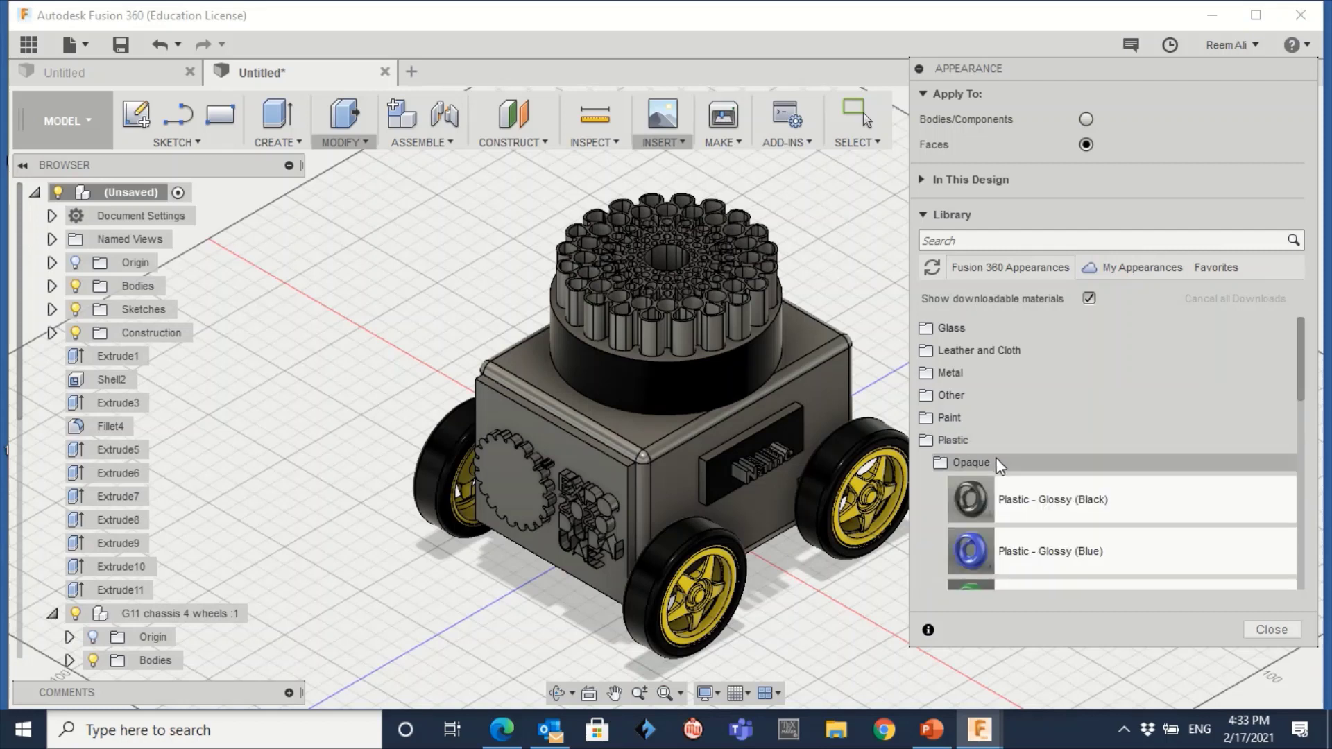
left_click_drag(1307, 339, 1307, 408)
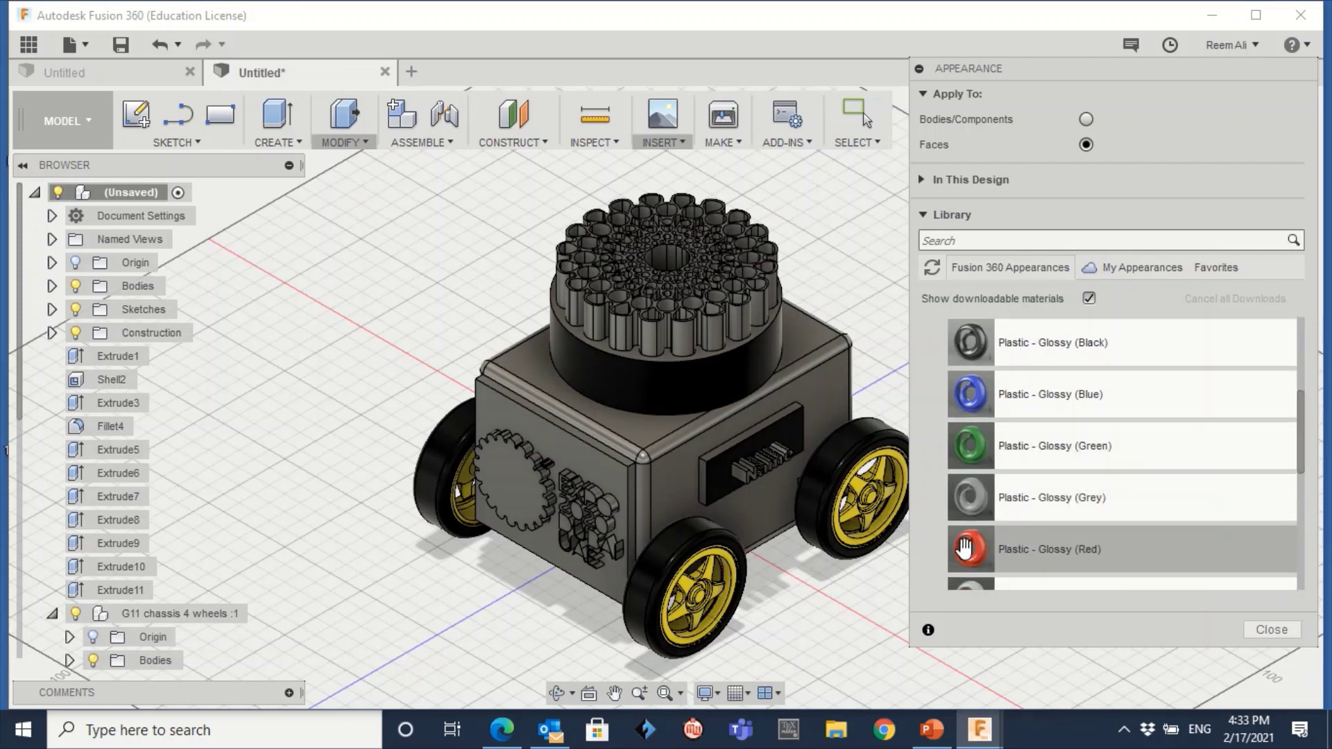
left_click_drag(965, 548, 814, 396)
left_click_drag(978, 562, 586, 464)
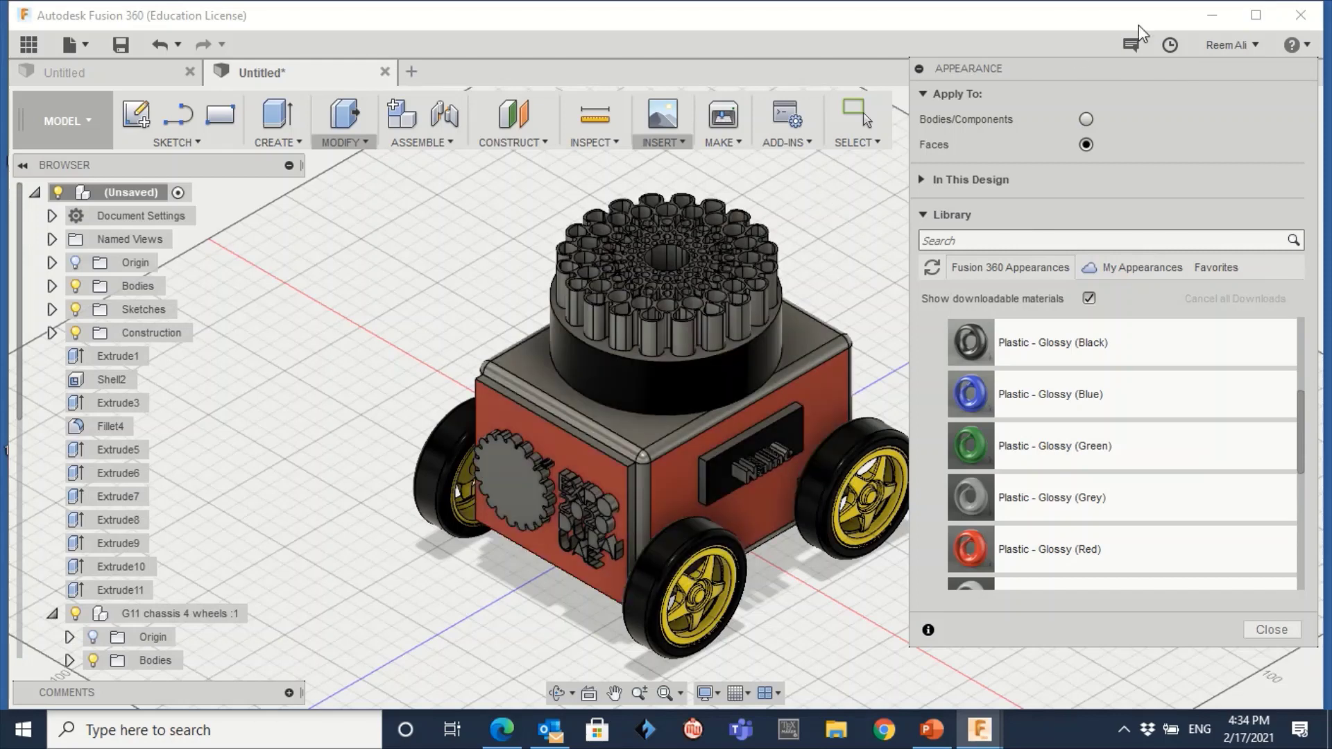
Apply glossy red plastic to the body's right side face
left_click_drag(1123, 68, 1062, 200)
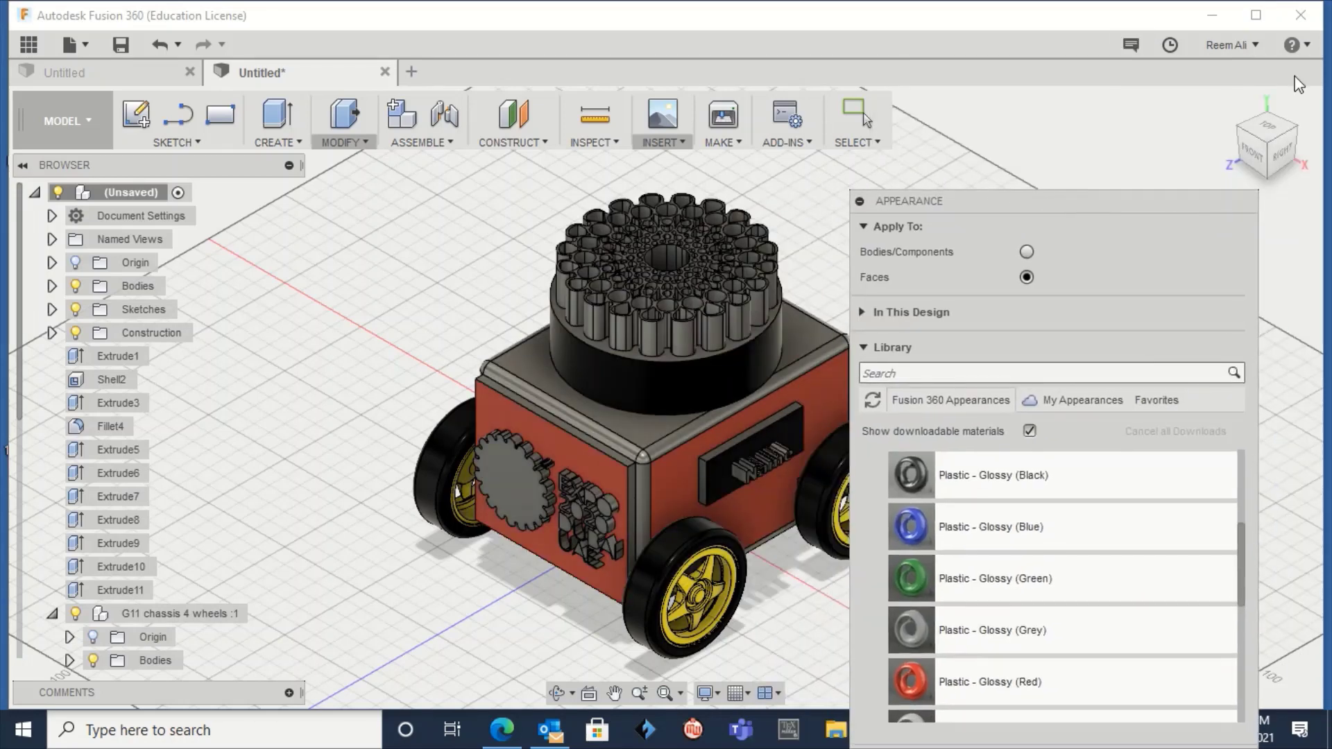
left_click(1304, 151)
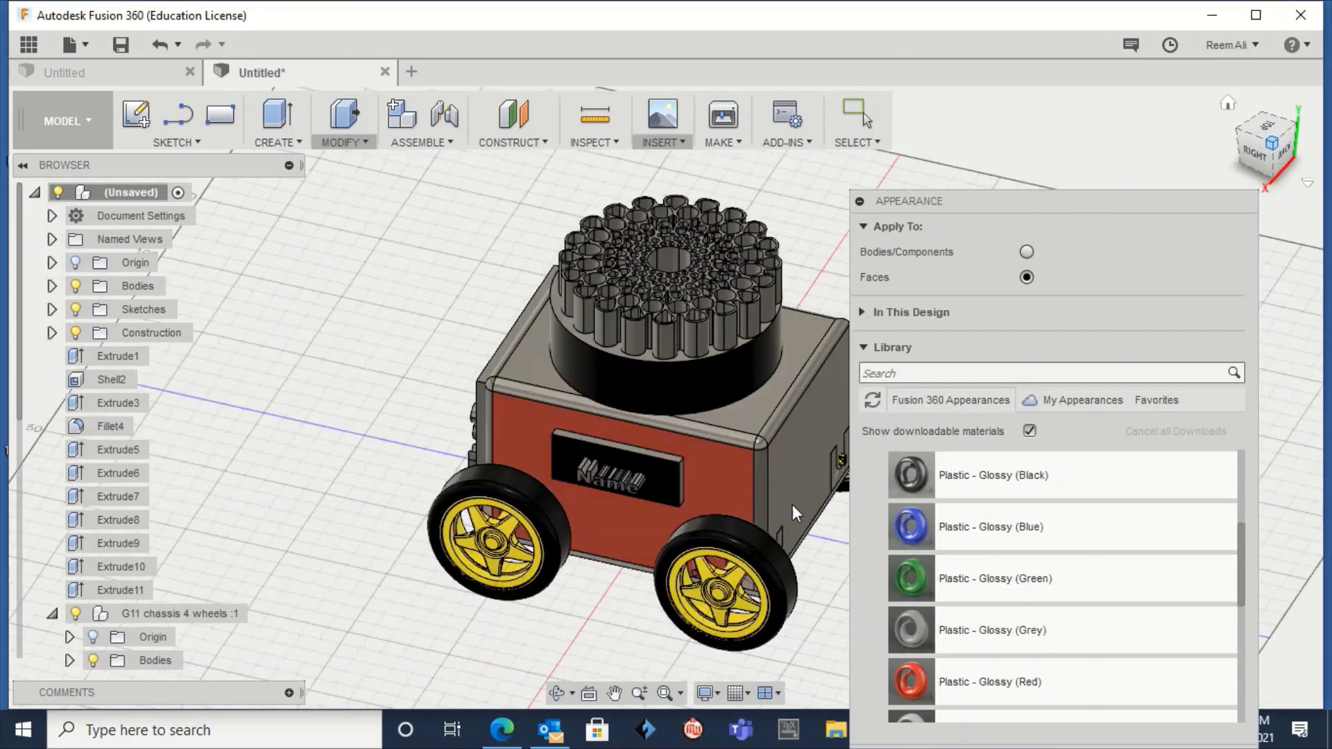
left_click_drag(918, 674, 714, 471)
Apply Plastic - Matte (Yellow) to the body's top face around the cylinder base
left_click(1278, 125)
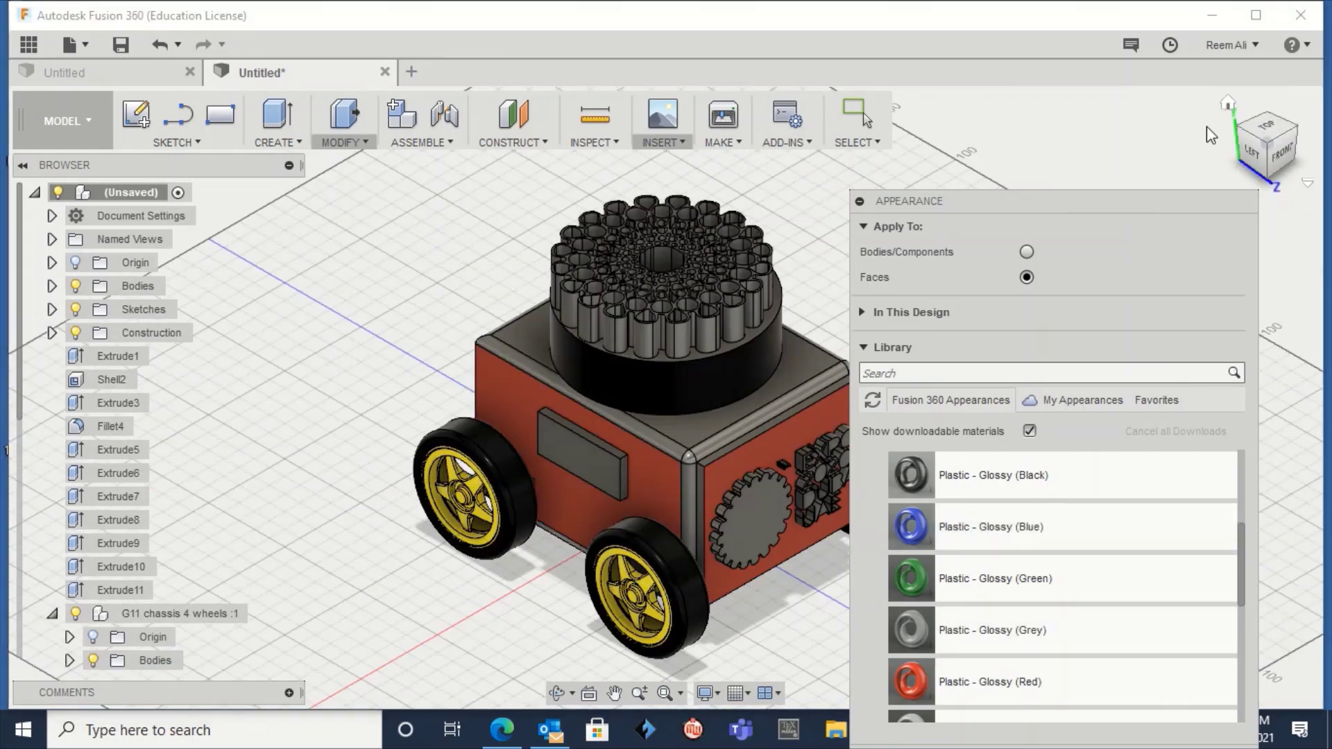
left_click(1226, 105)
left_click_drag(1172, 203, 1184, 38)
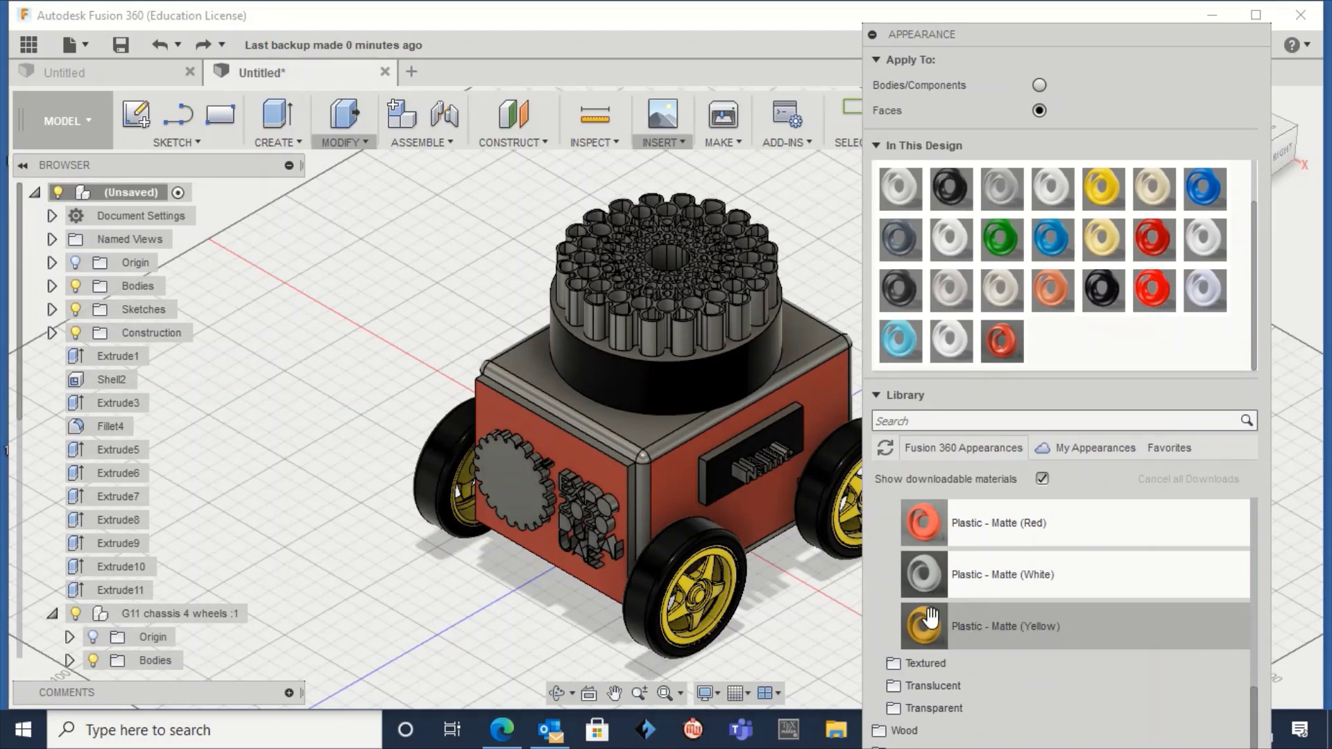
left_click_drag(938, 639, 626, 423)
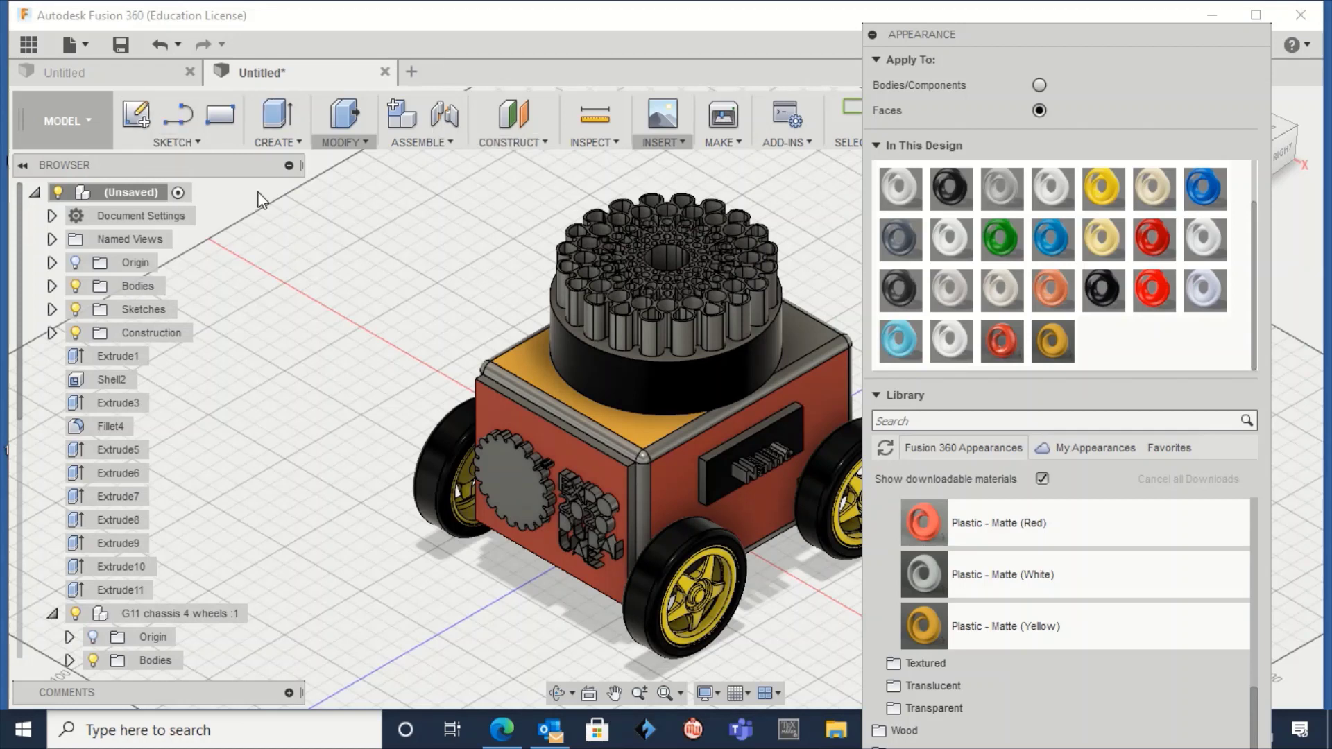
left_click(293, 146)
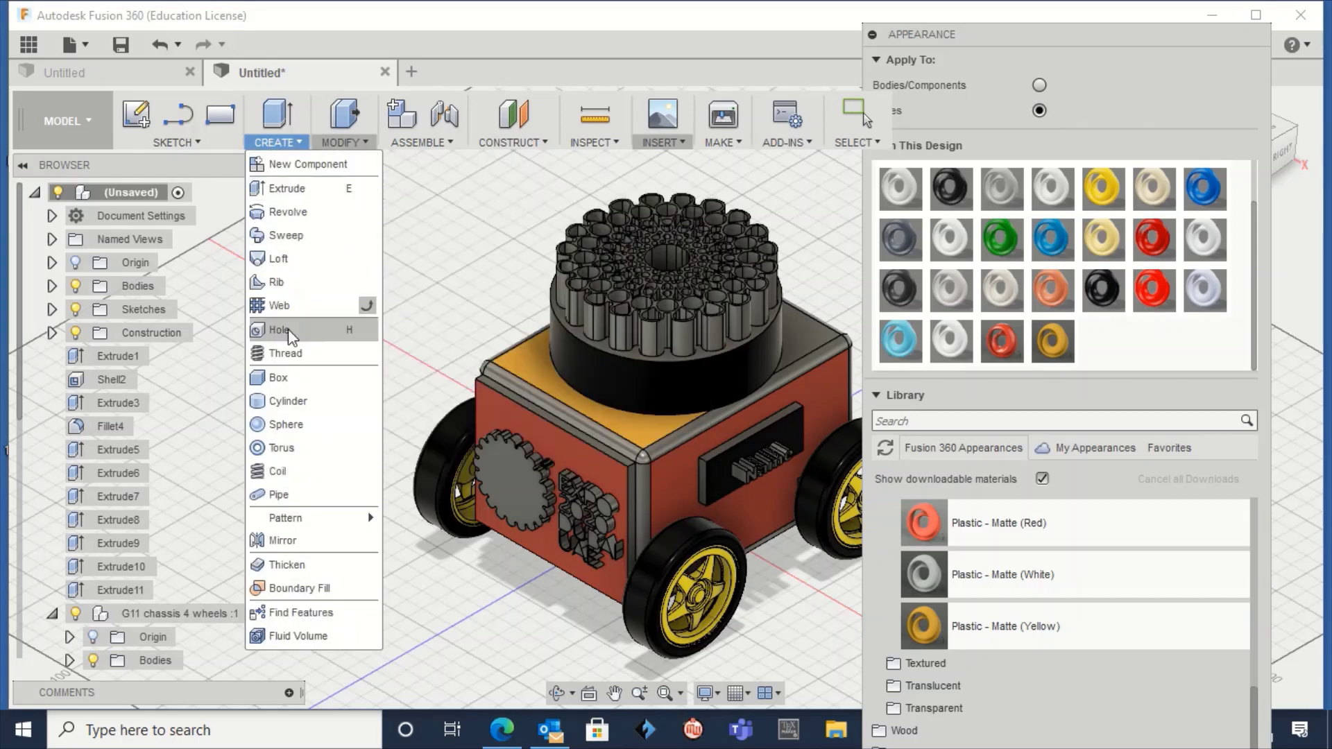
left_click(581, 144)
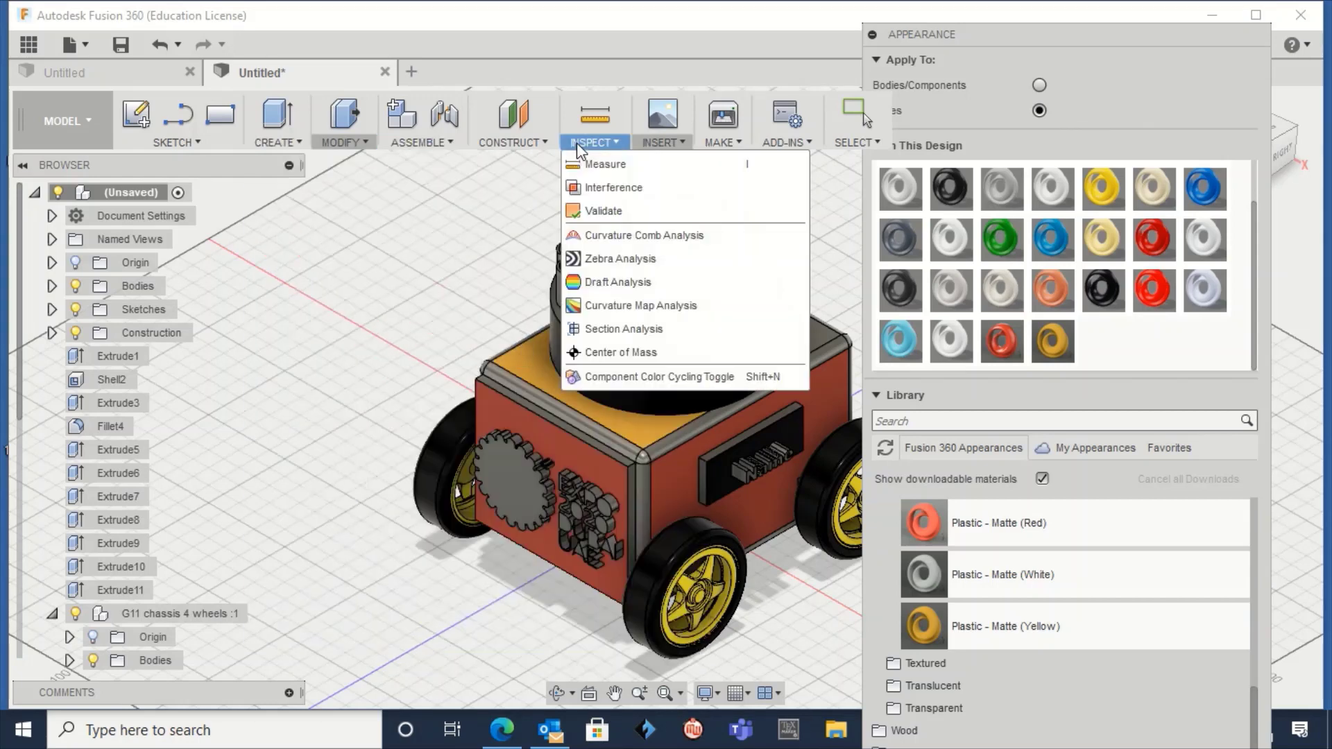
left_click(391, 277)
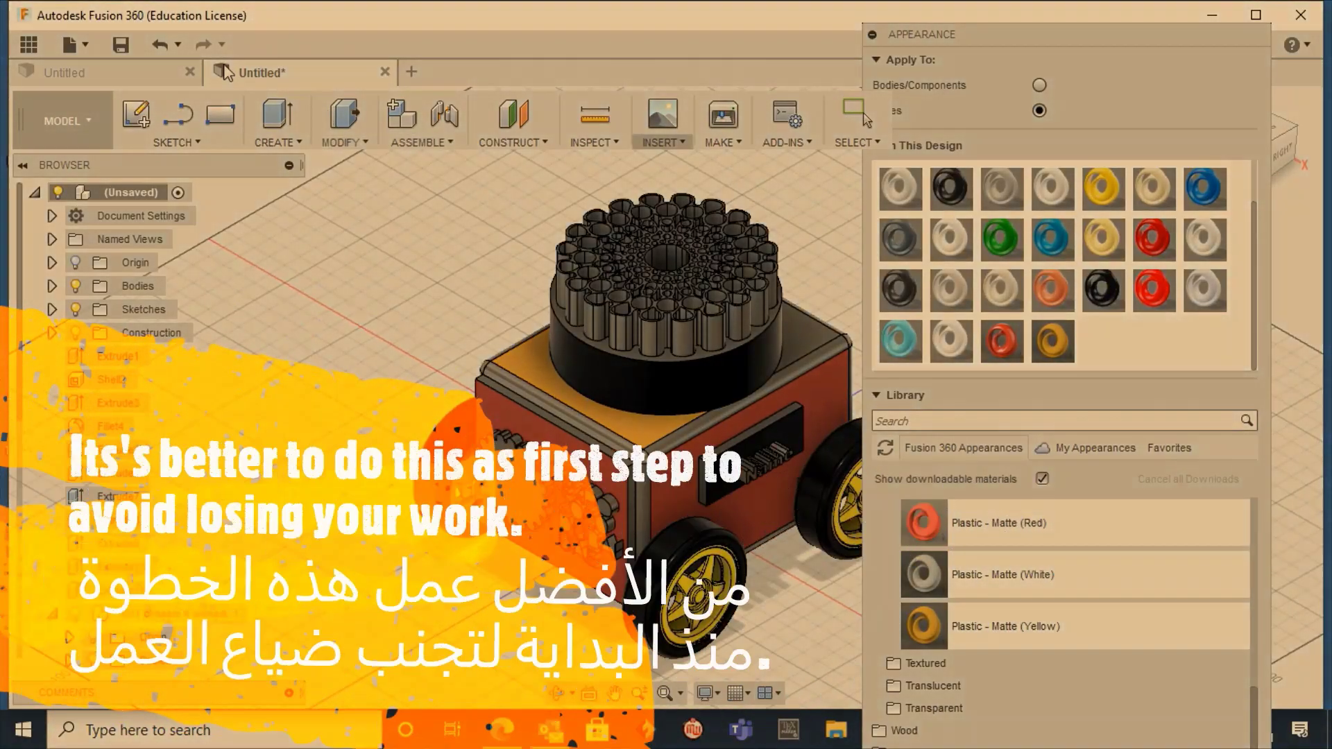
Start saving the design, replacing 'Untitled' with the name 'Your name & Your calss'
left_click(122, 47)
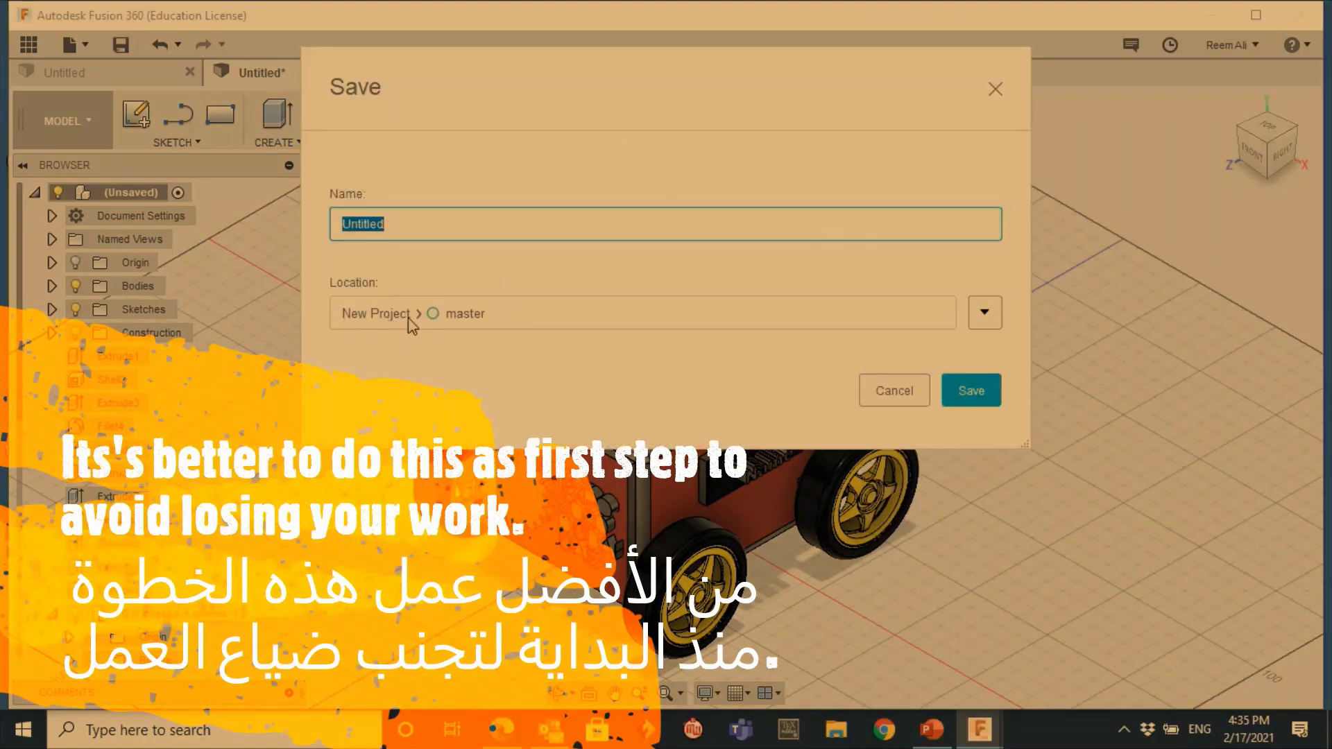
left_click(402, 239)
double_click(401, 239)
type("Your m")
key("BackSpace")
type("nba")
type("me ")
type("& You")
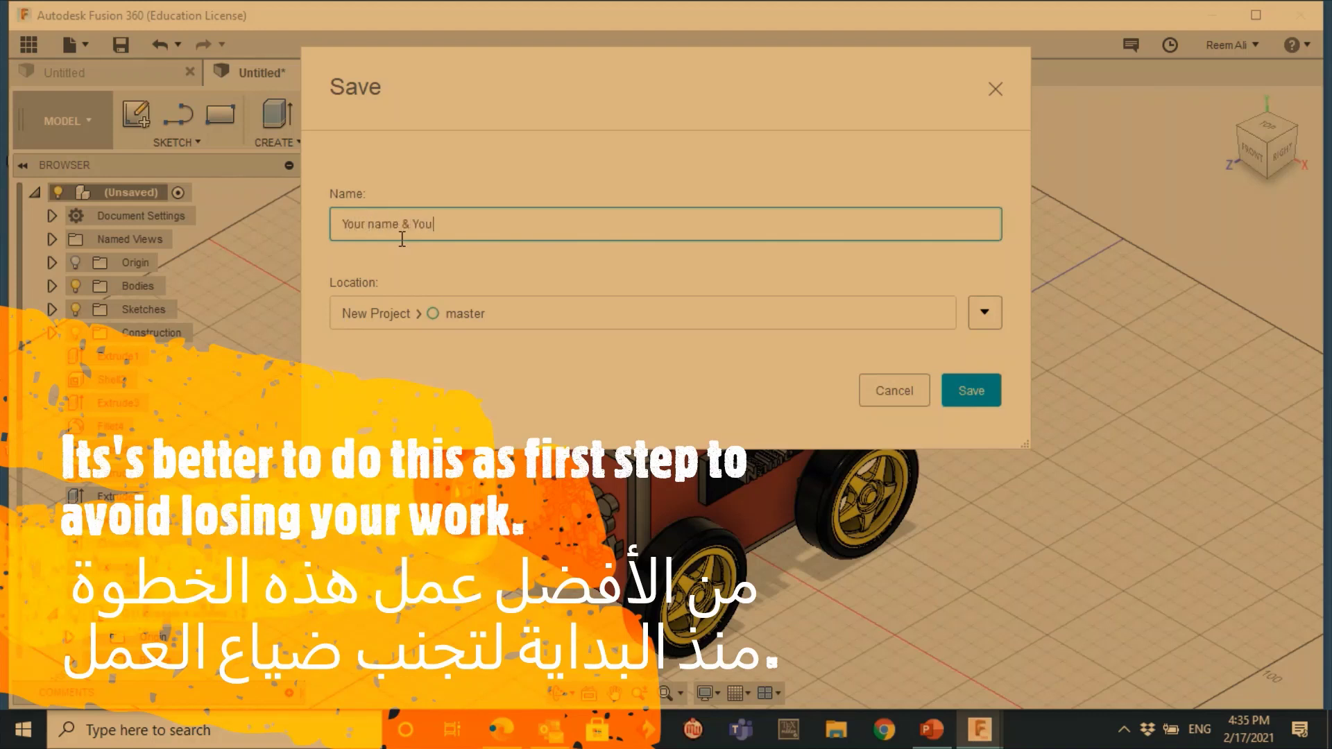
type("r calss")
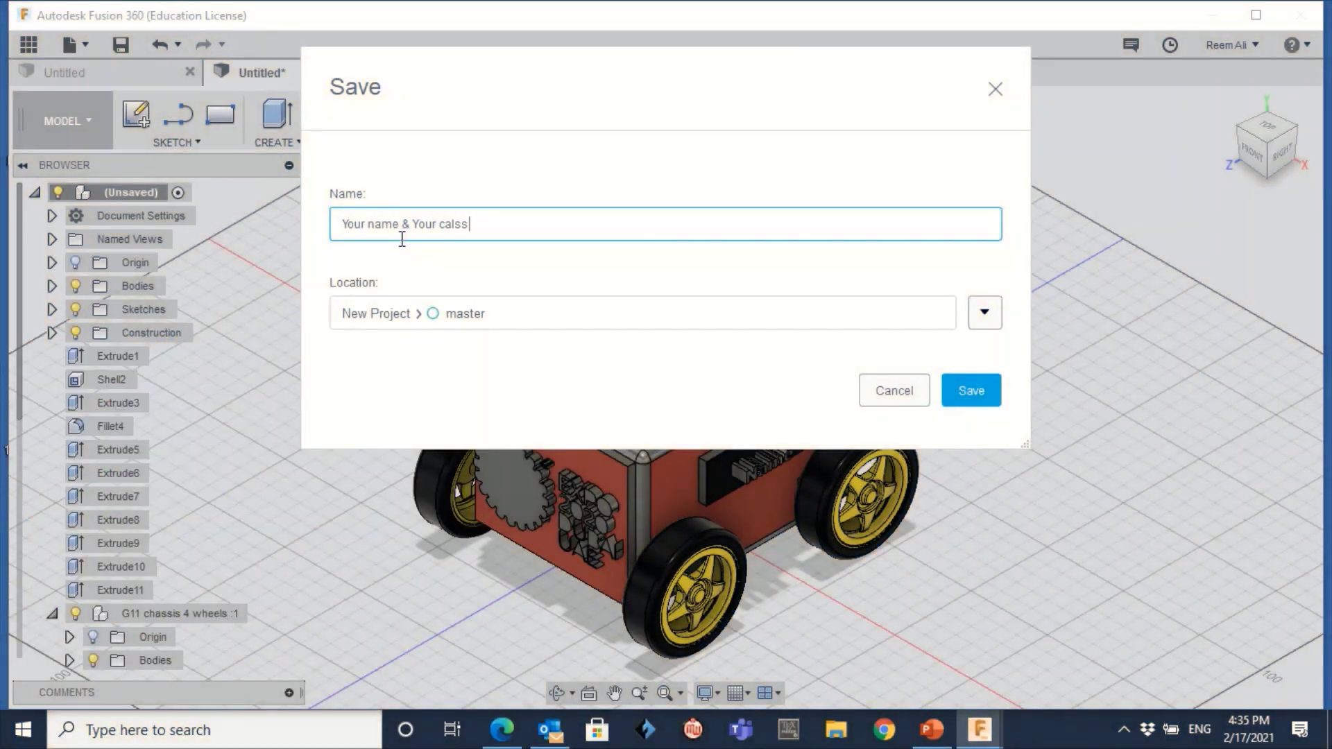